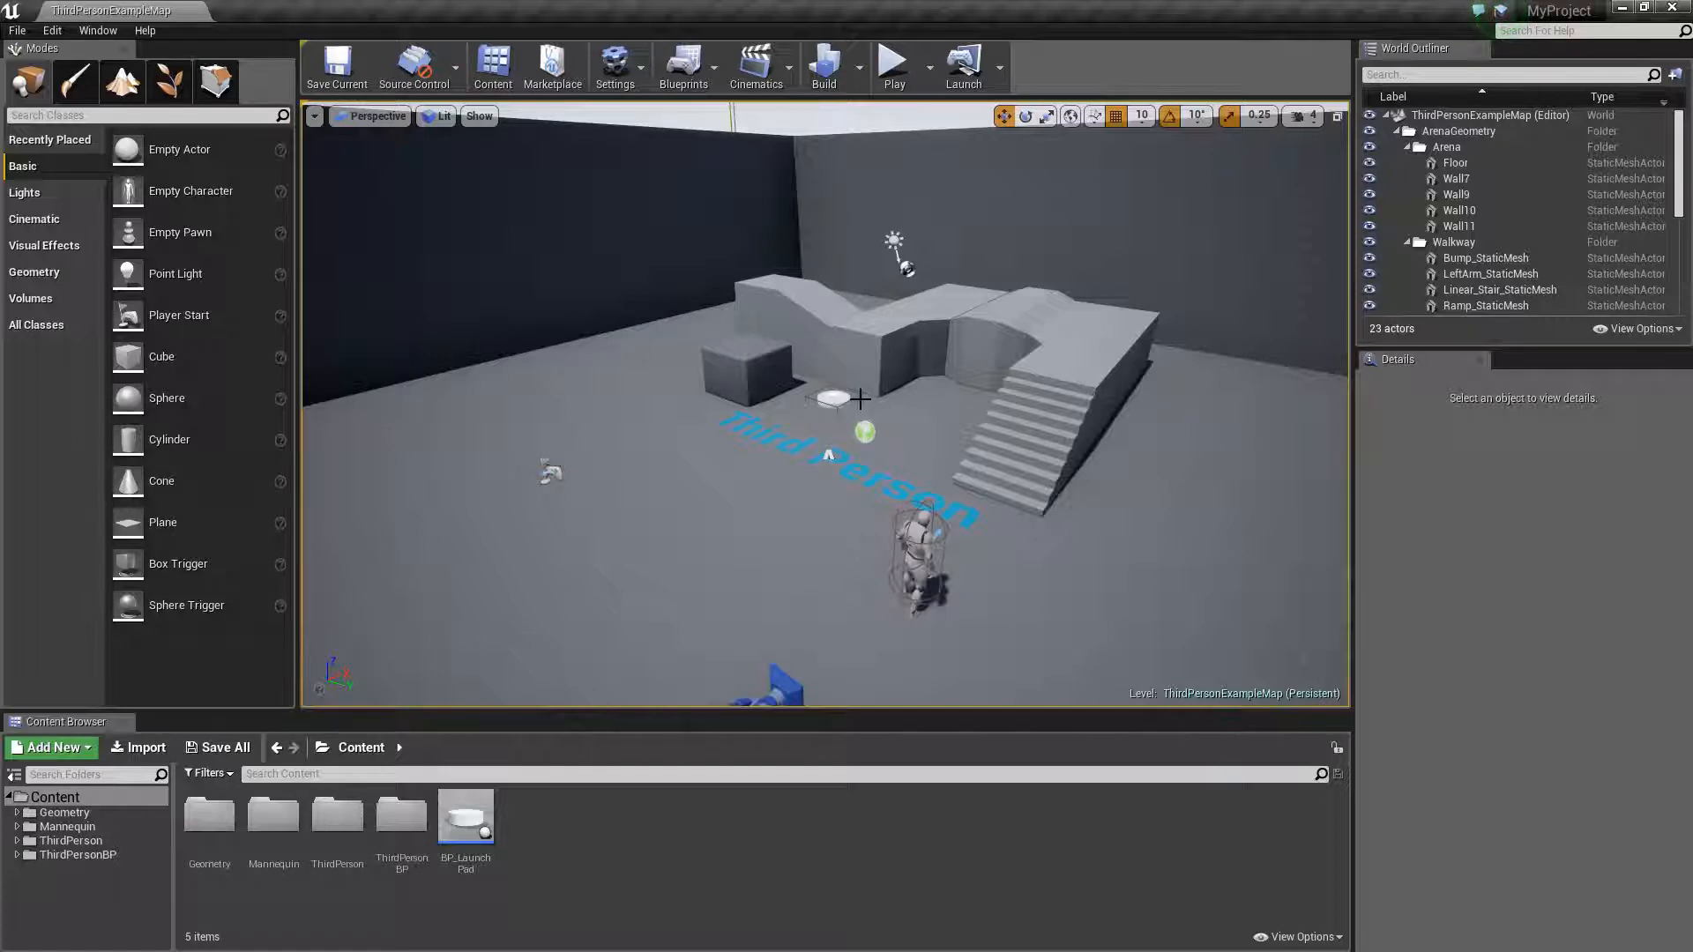
key("w")
mouse_move(837, 438)
right_mouse_down()
mouse_move(875, 440)
mouse_move(816, 440)
mouse_move(836, 440)
right_mouse_up()
key("s")
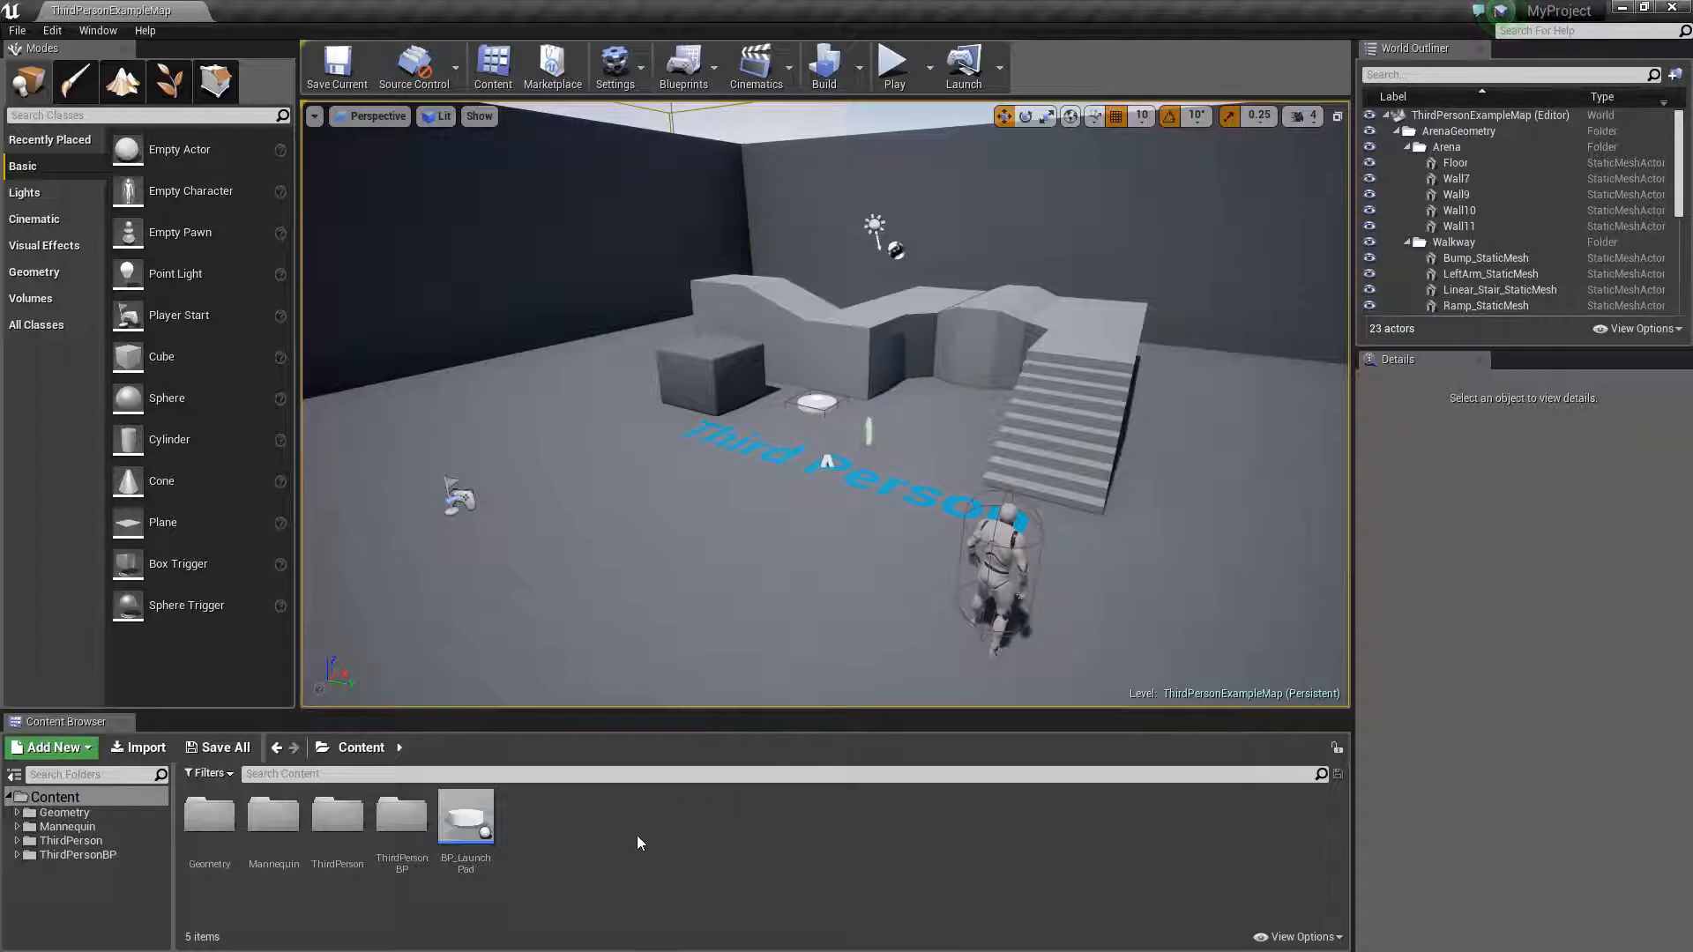
- Create a new material in the Content folder named M_JumpPad
right_click(573, 844)
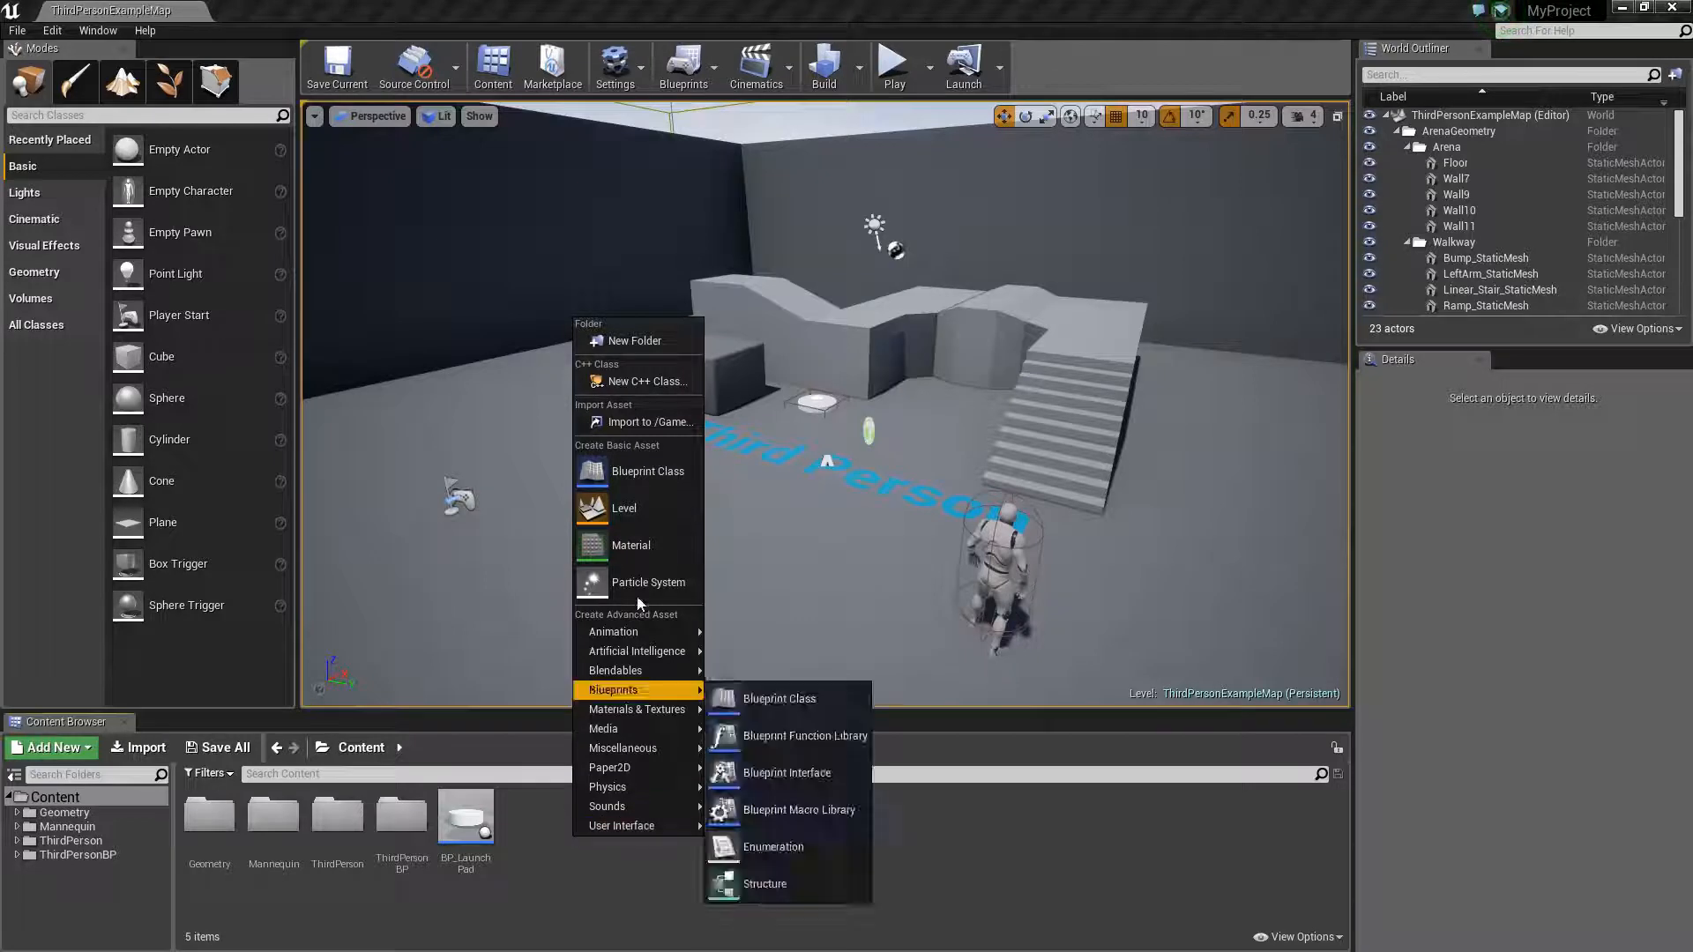
left_click(631, 546)
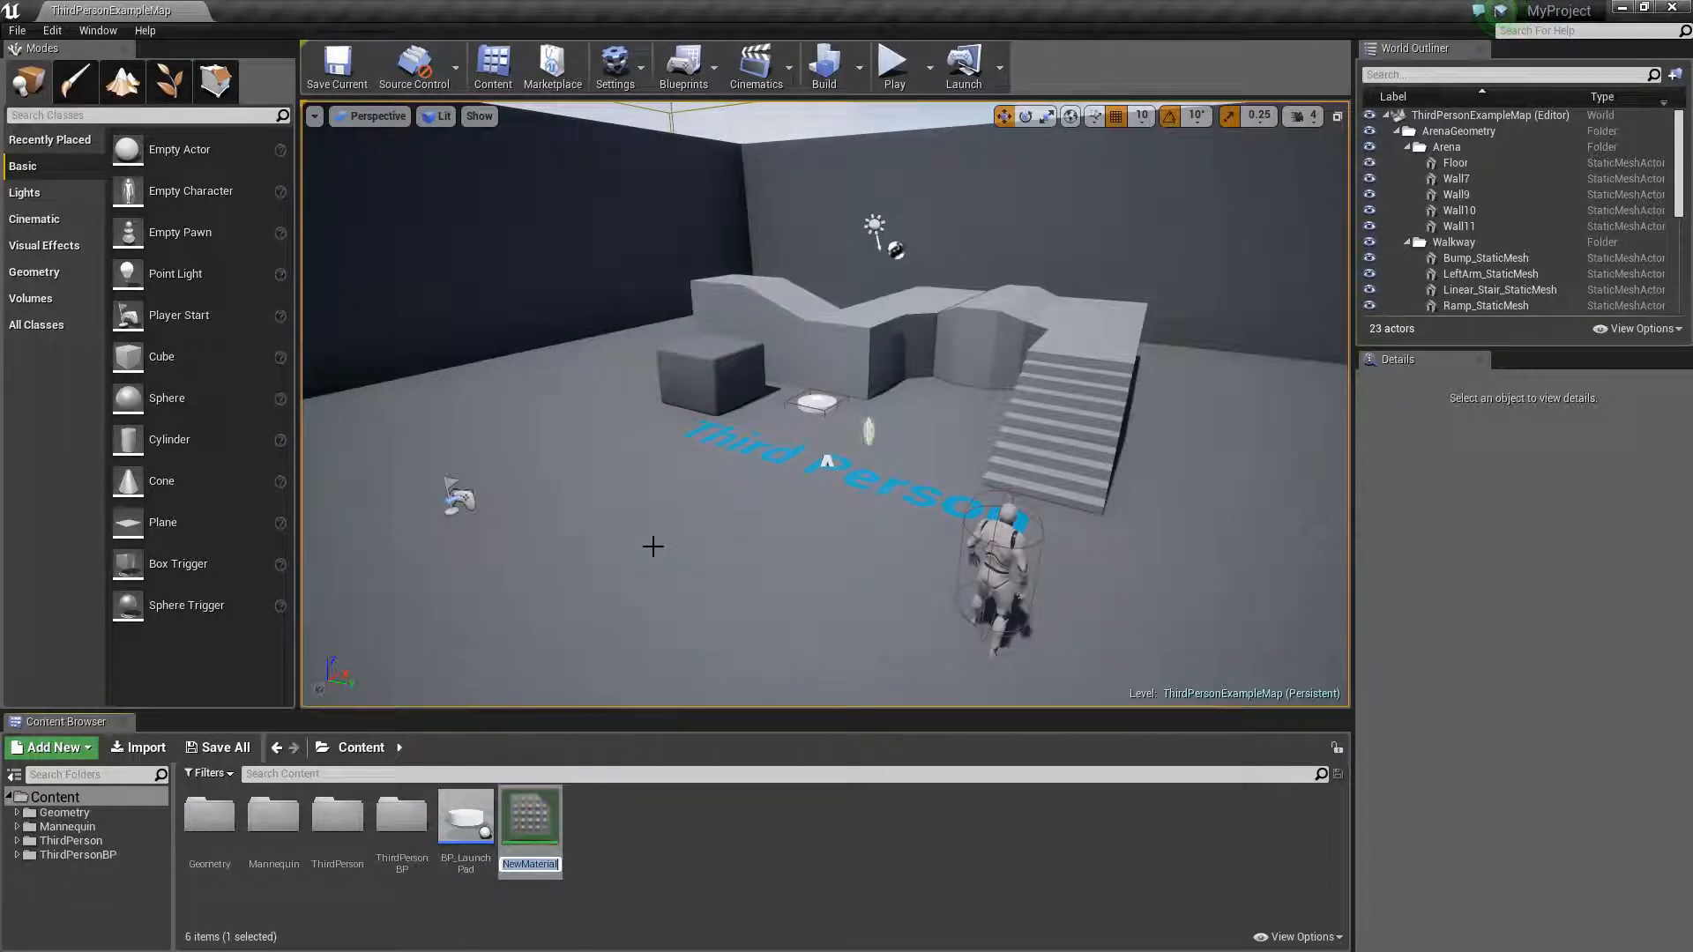
type("M_JumpPad")
key("Return")
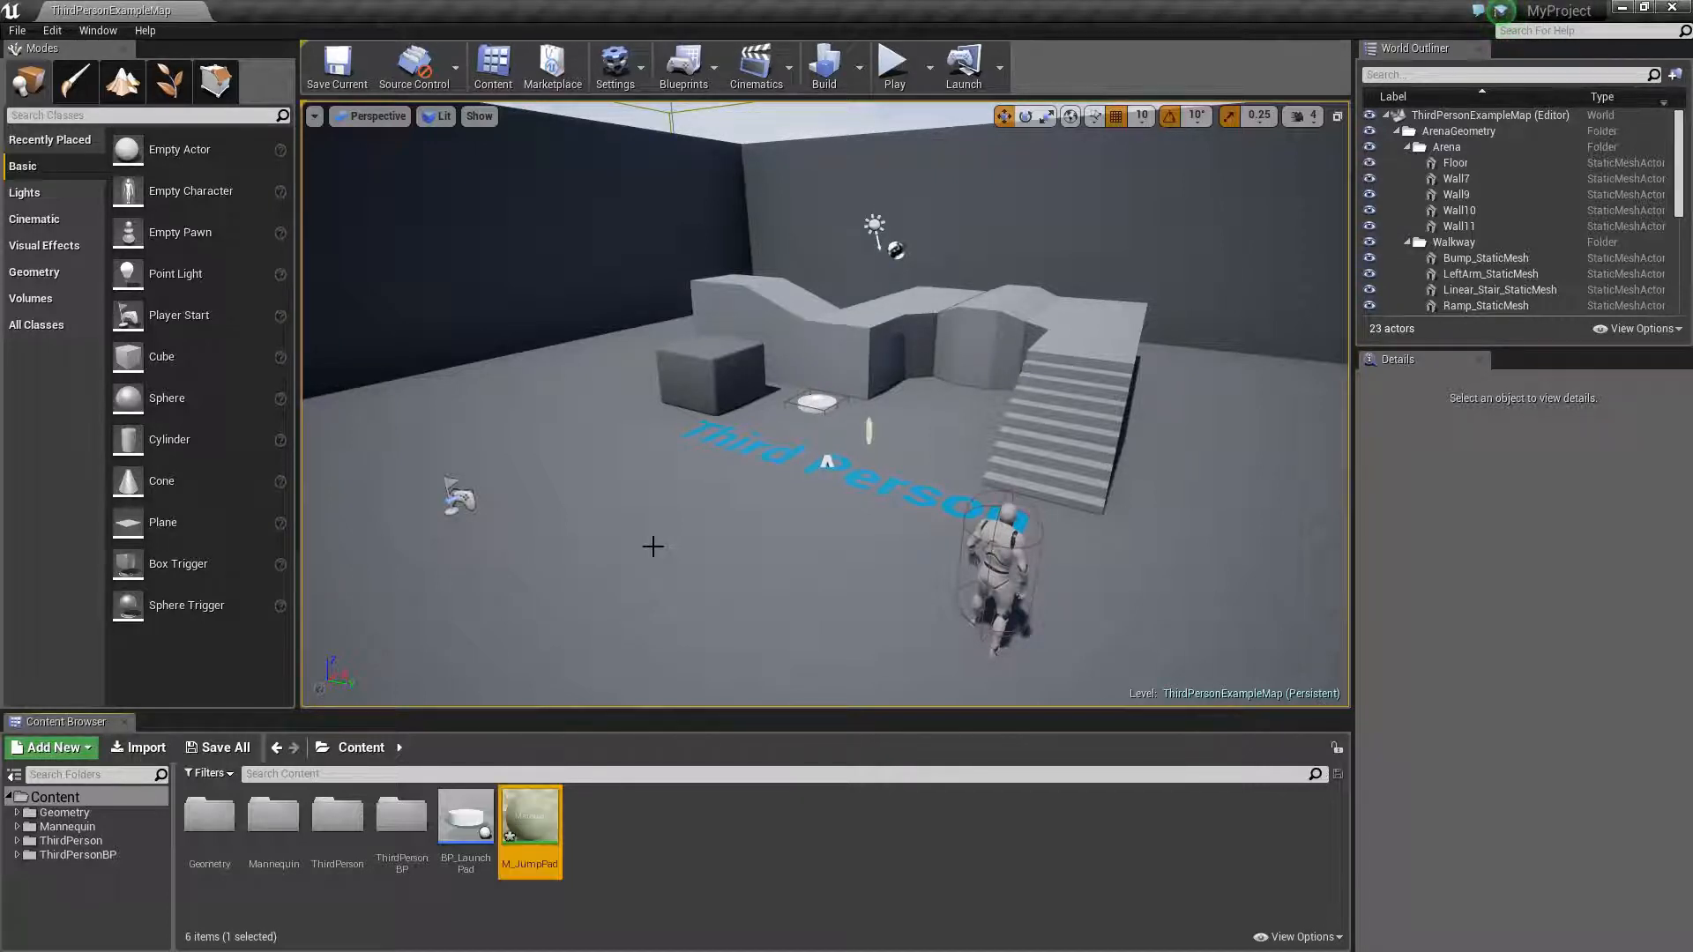
- Open the M_JumpPad material and import the T_JumpPad image from the desktop into the Content folder
double_click(532, 816)
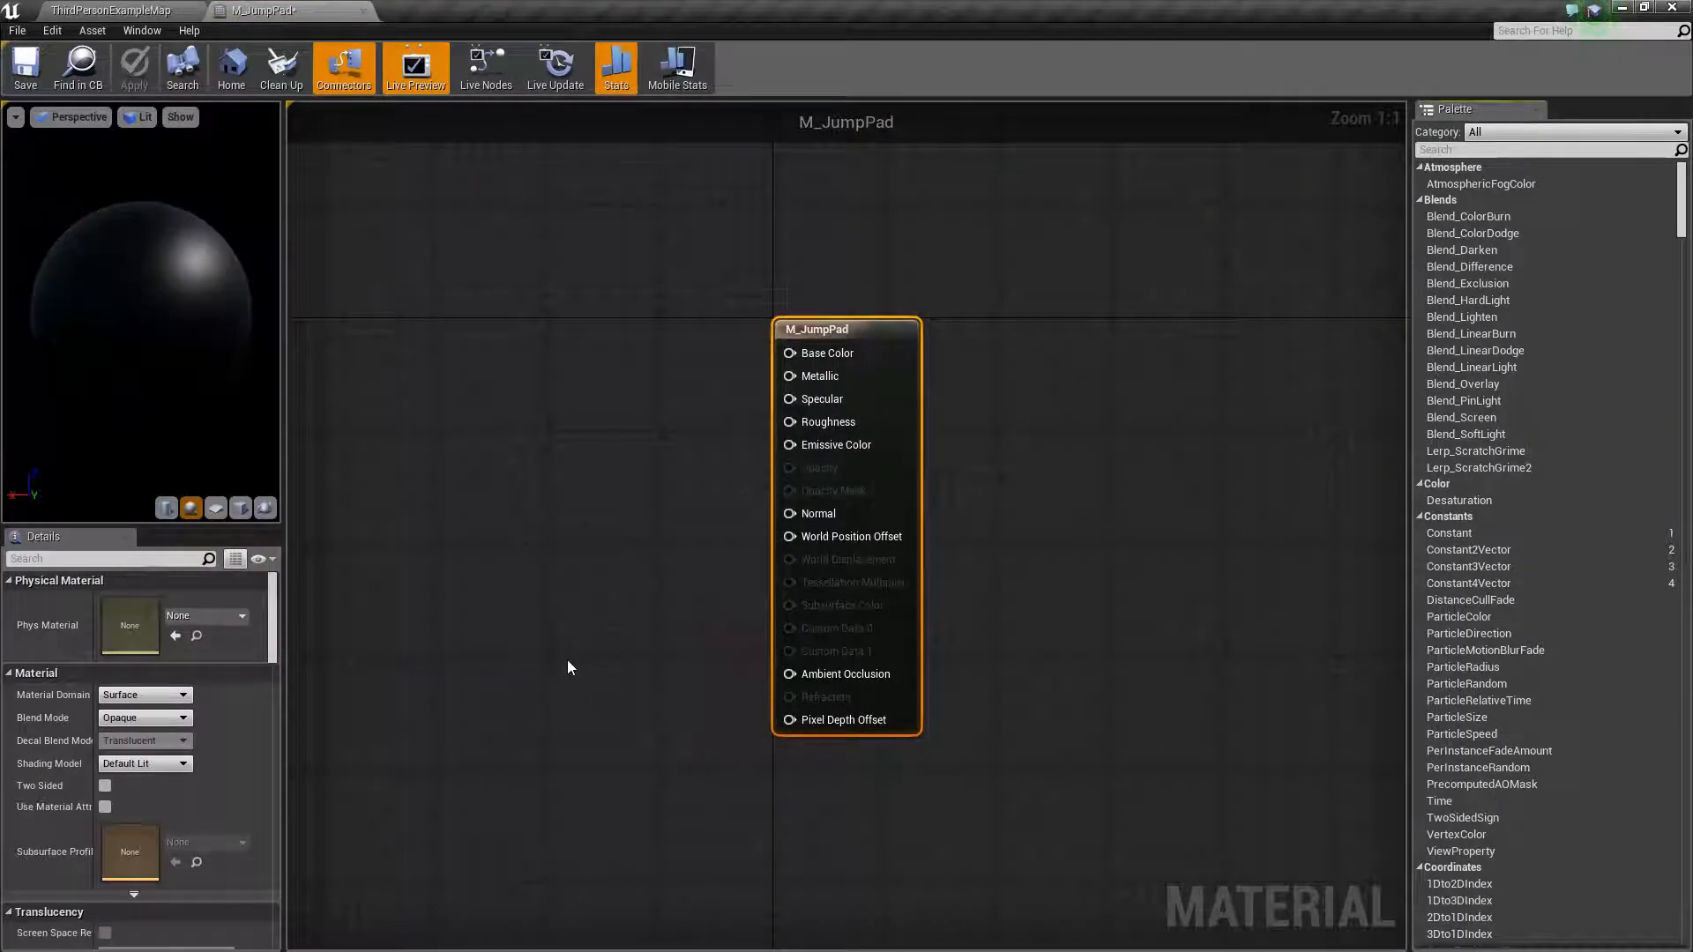
right_click_drag(478, 525, 850, 528)
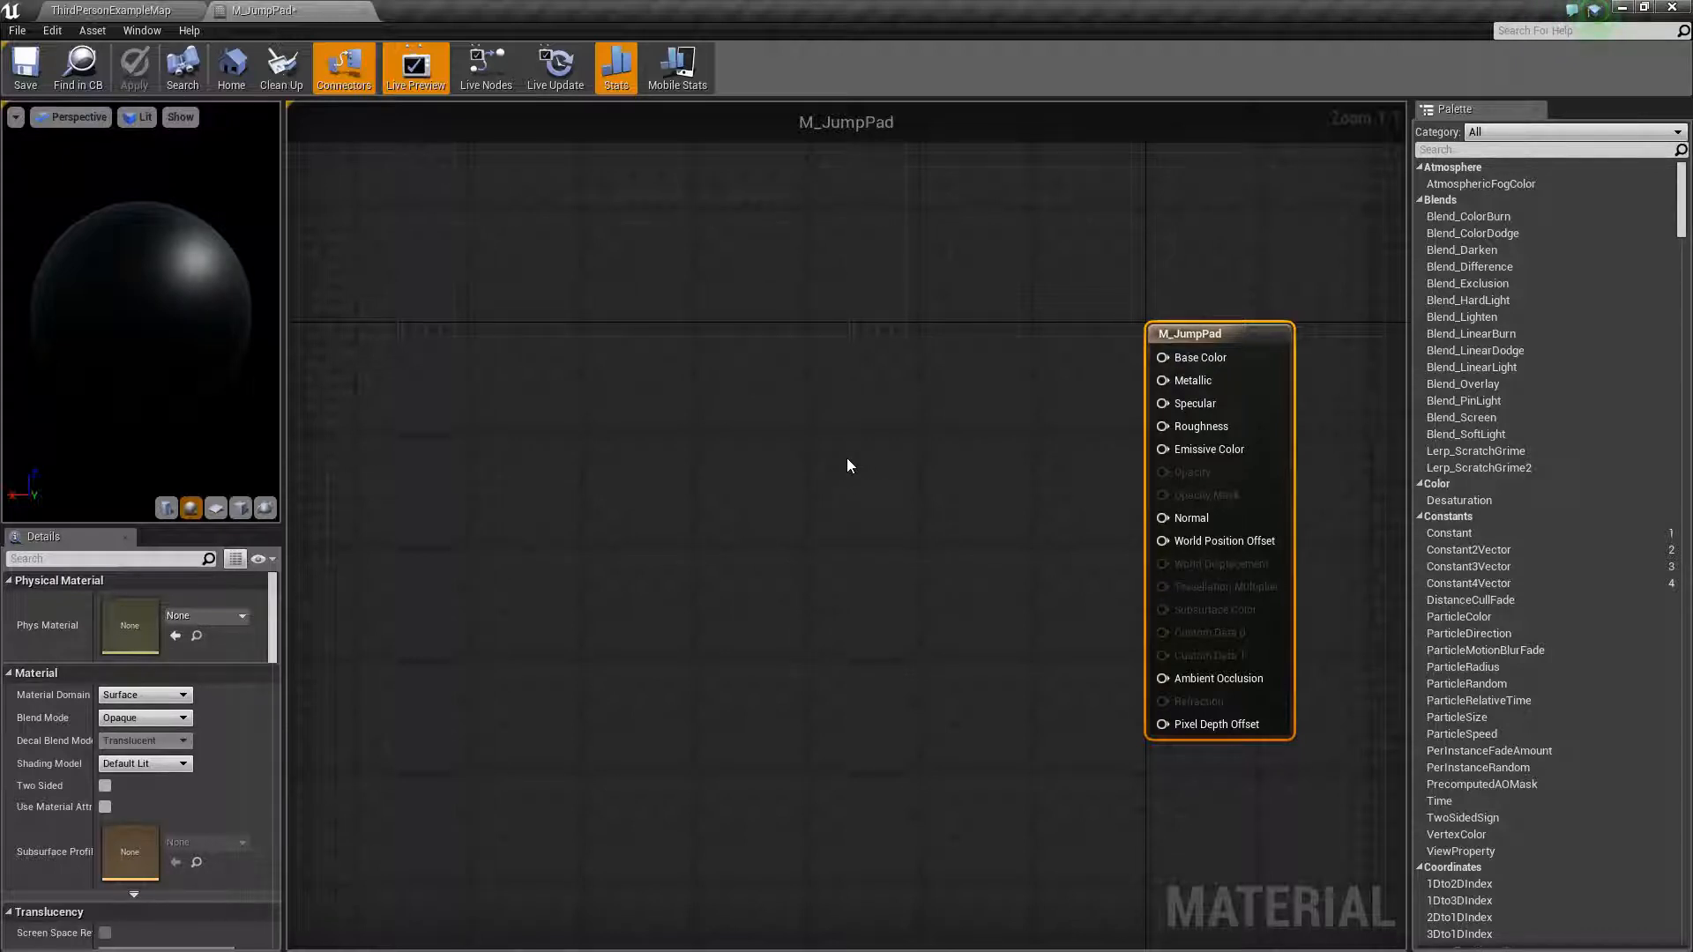
left_click(148, 11)
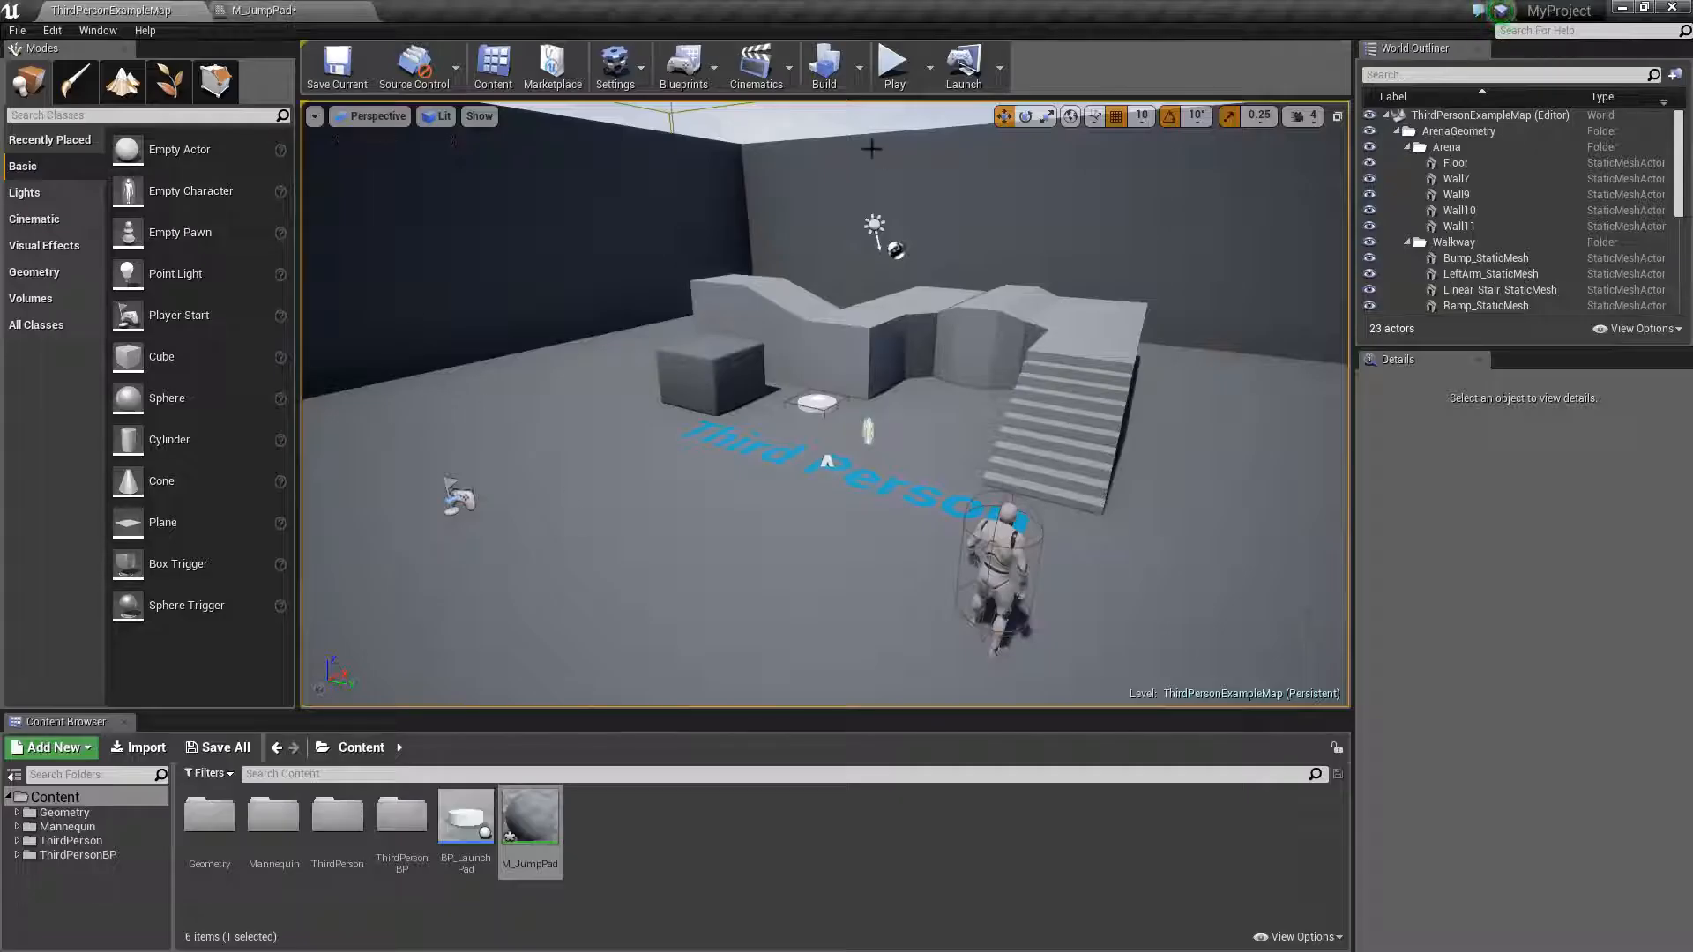
left_click_drag(513, 13, 644, 33)
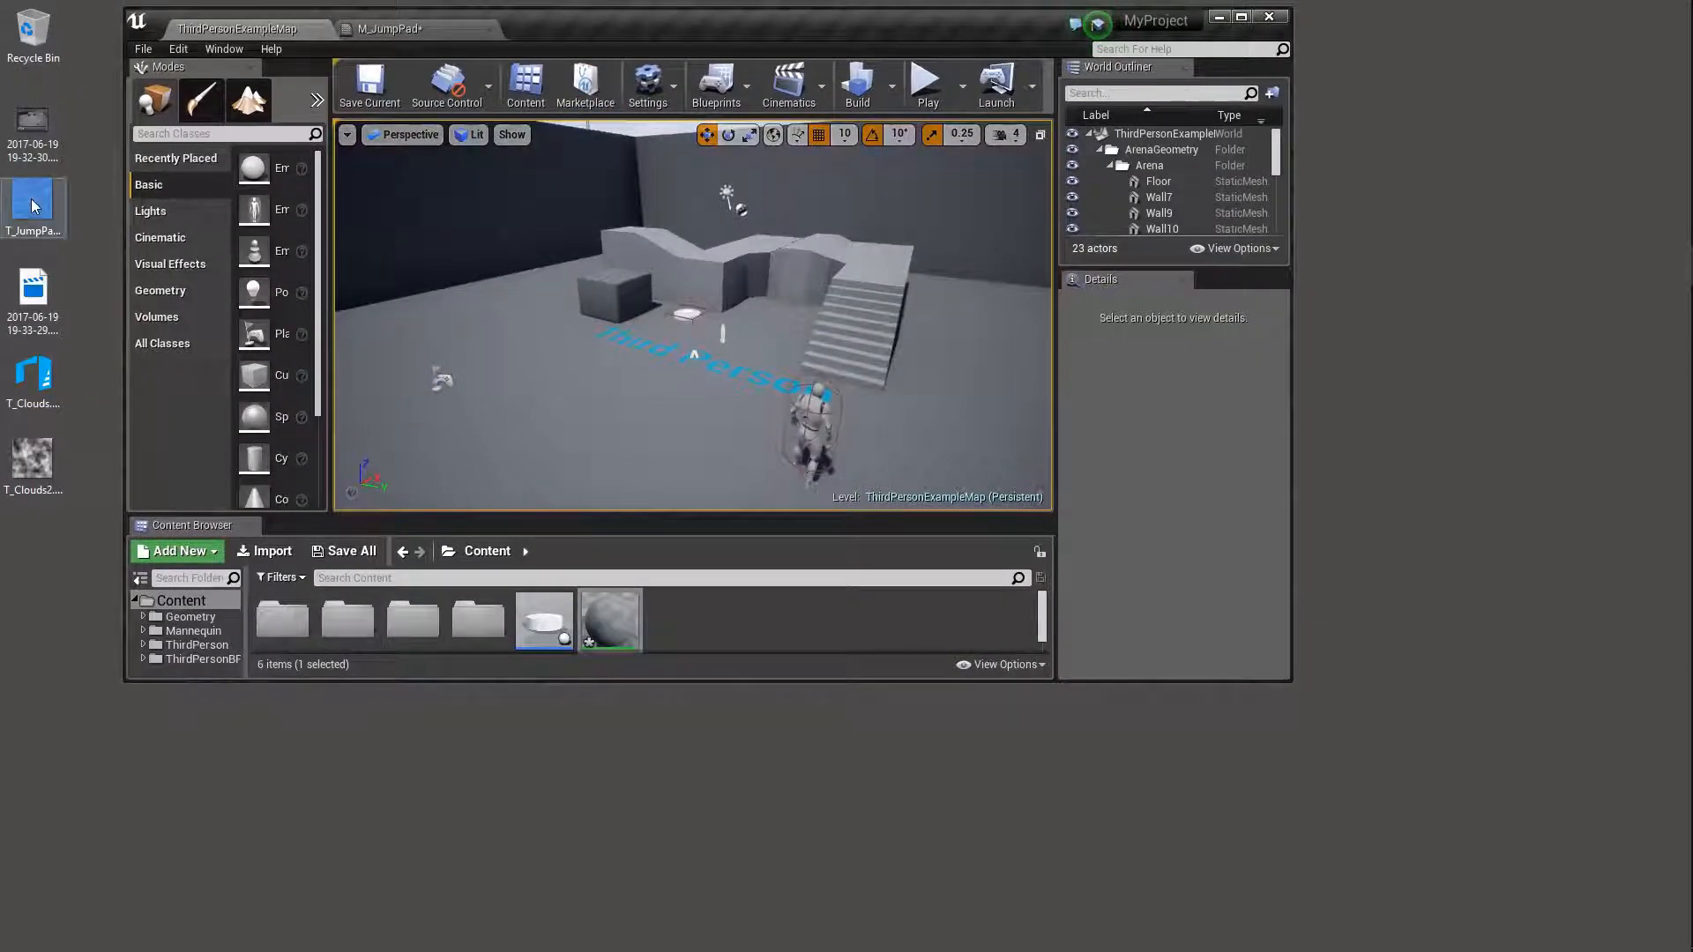
left_click_drag(32, 205, 716, 615)
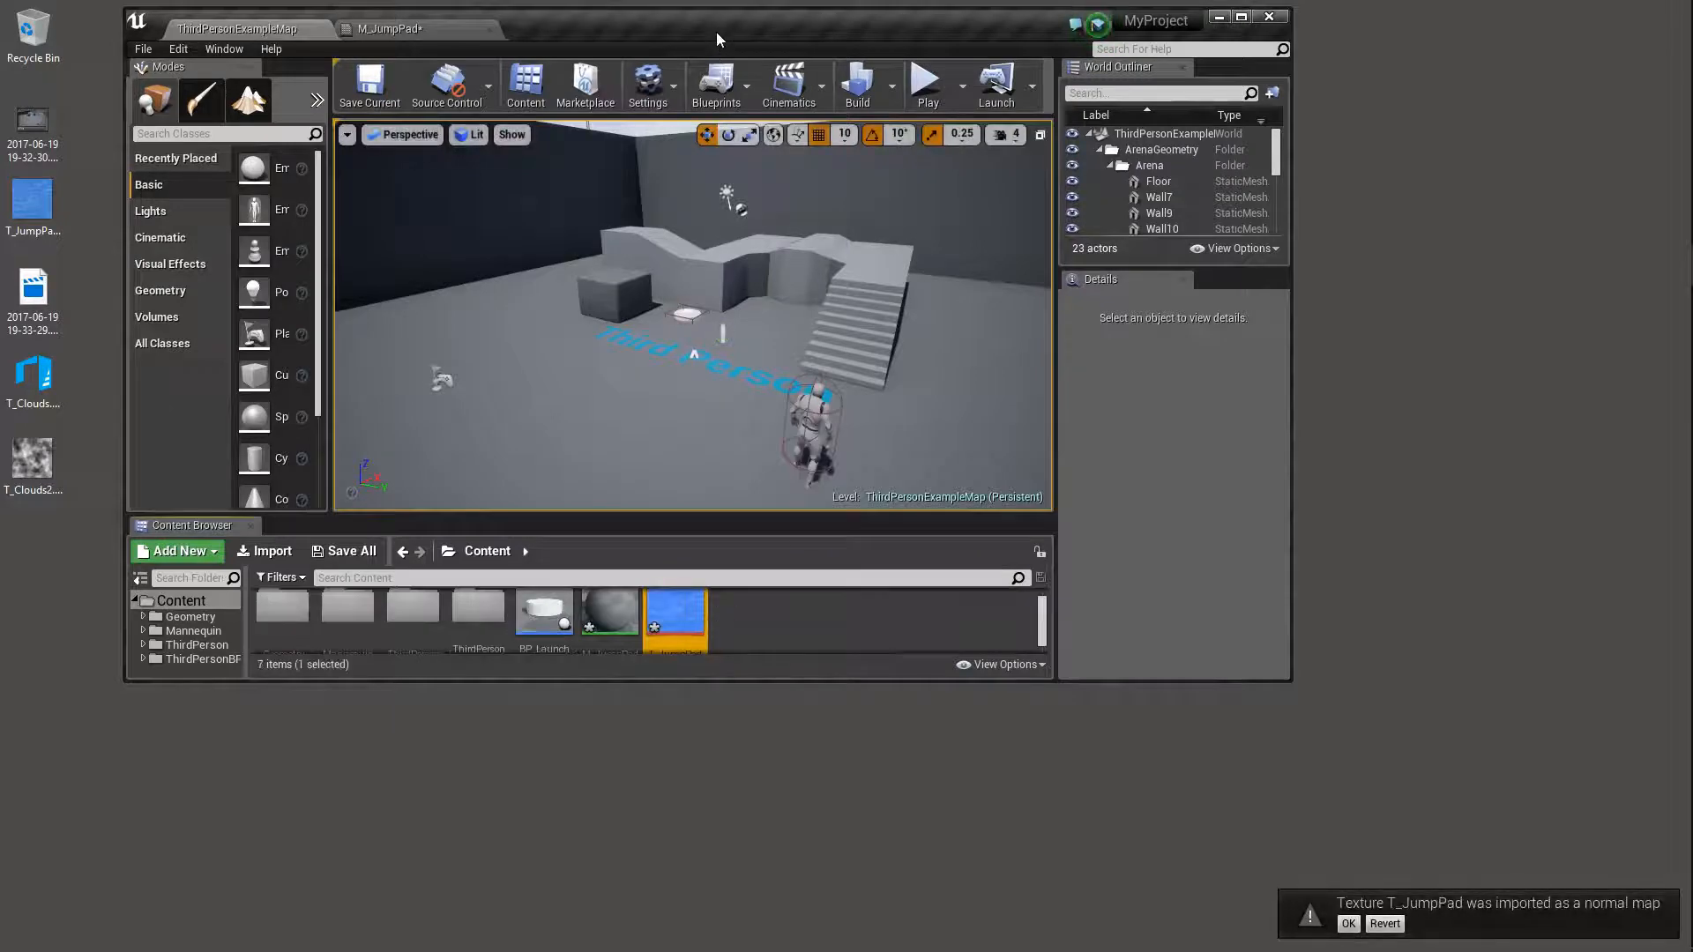
left_click_drag(716, 30, 704, 2)
- Open the T_JumpPad texture, set its compression settings to Default (DXT1/5, BC1/3 on DX11), and save it
mouse_move(605, 824)
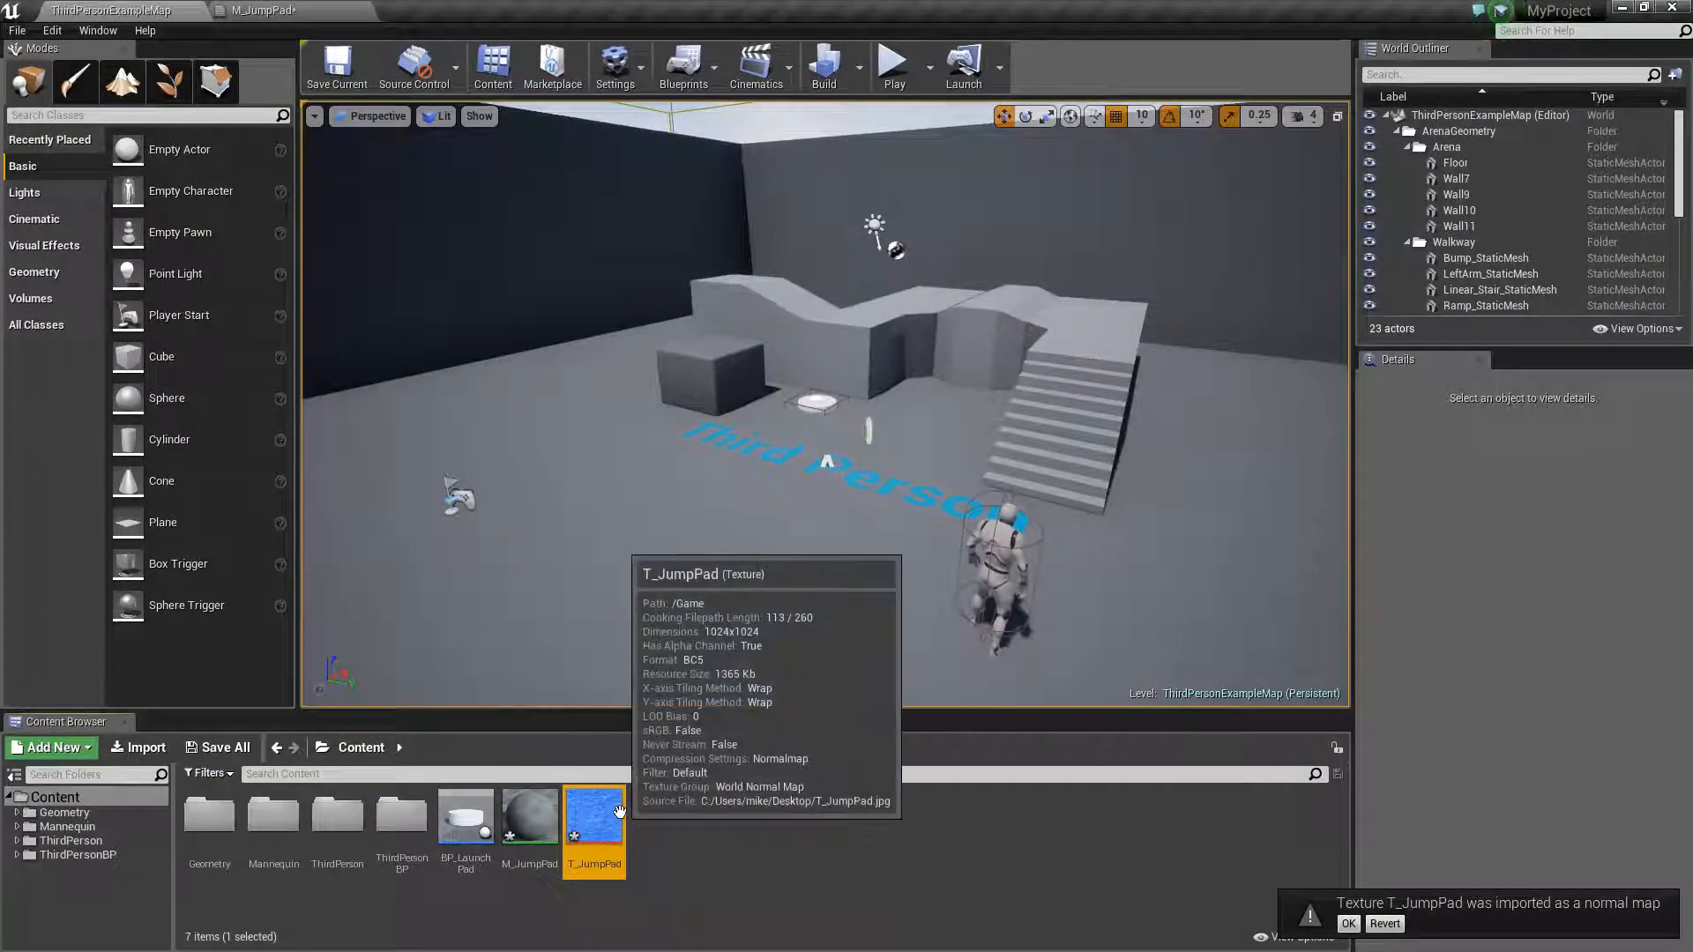
double_click(605, 824)
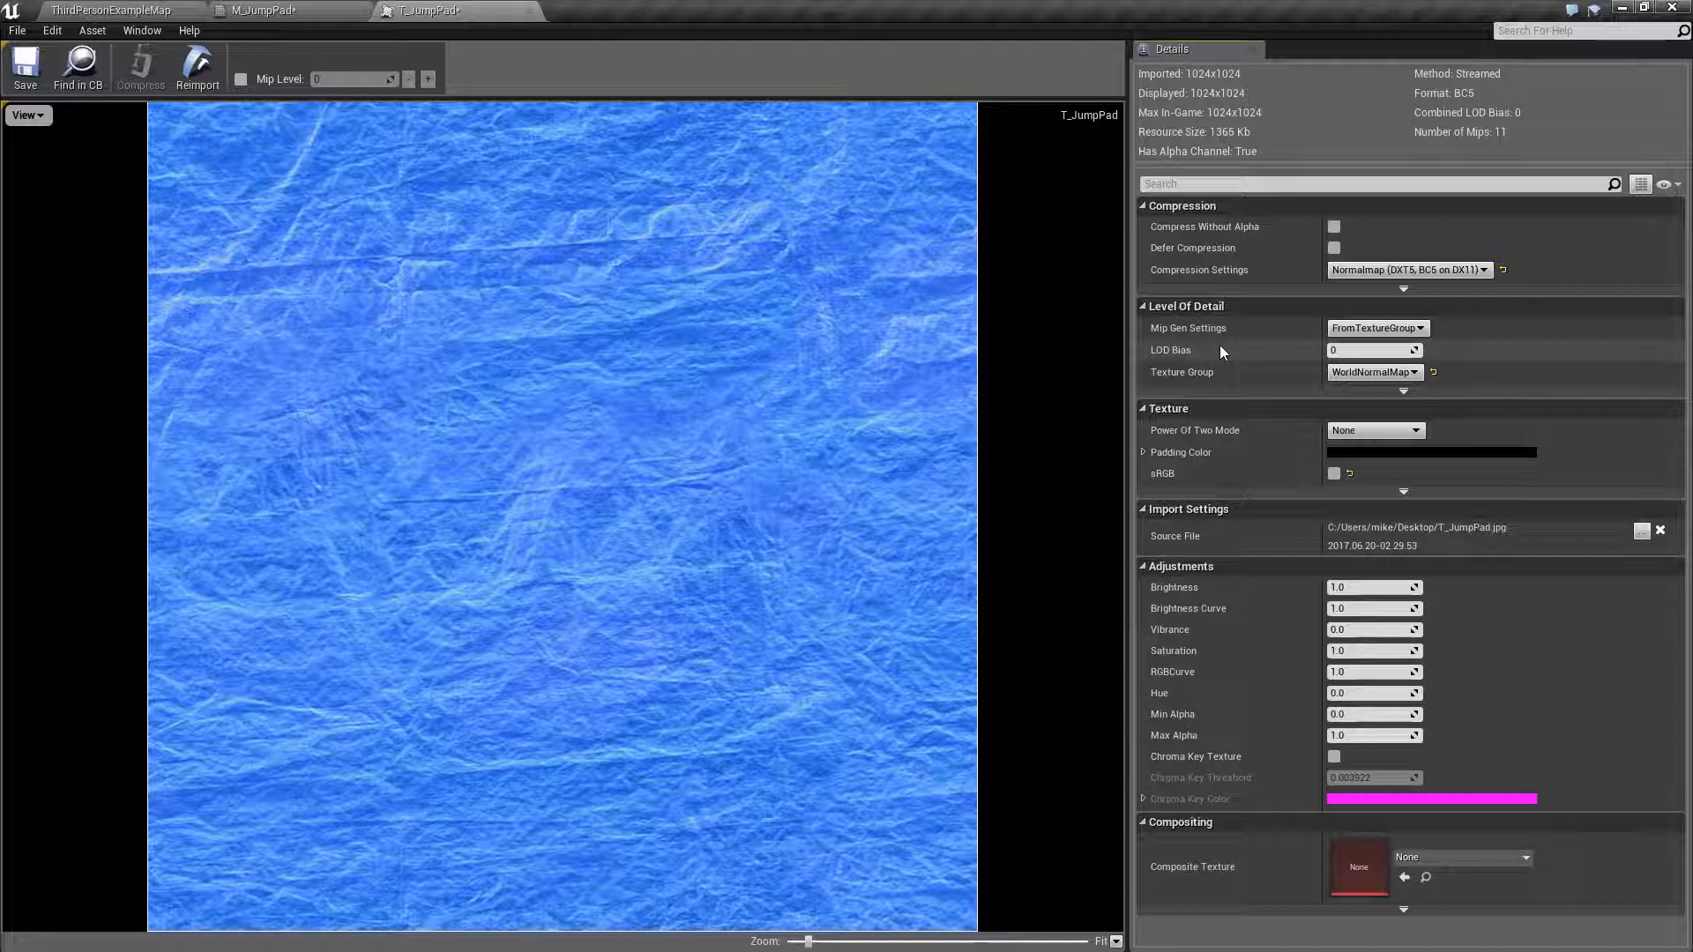
left_click(1479, 273)
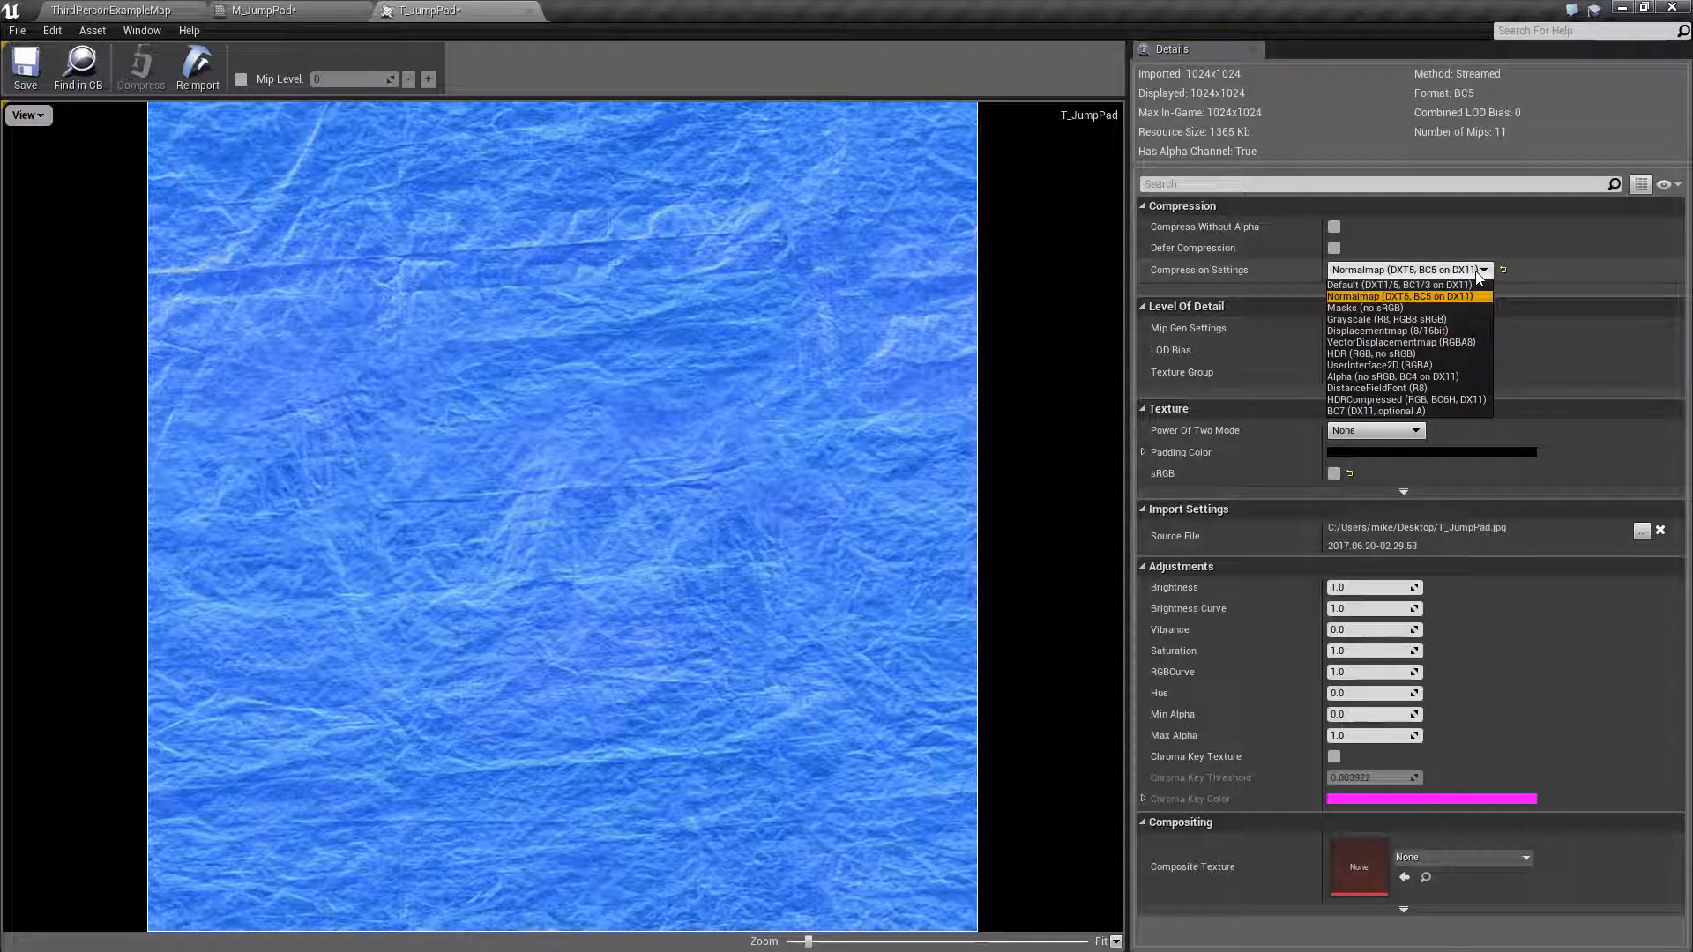
left_click(1377, 285)
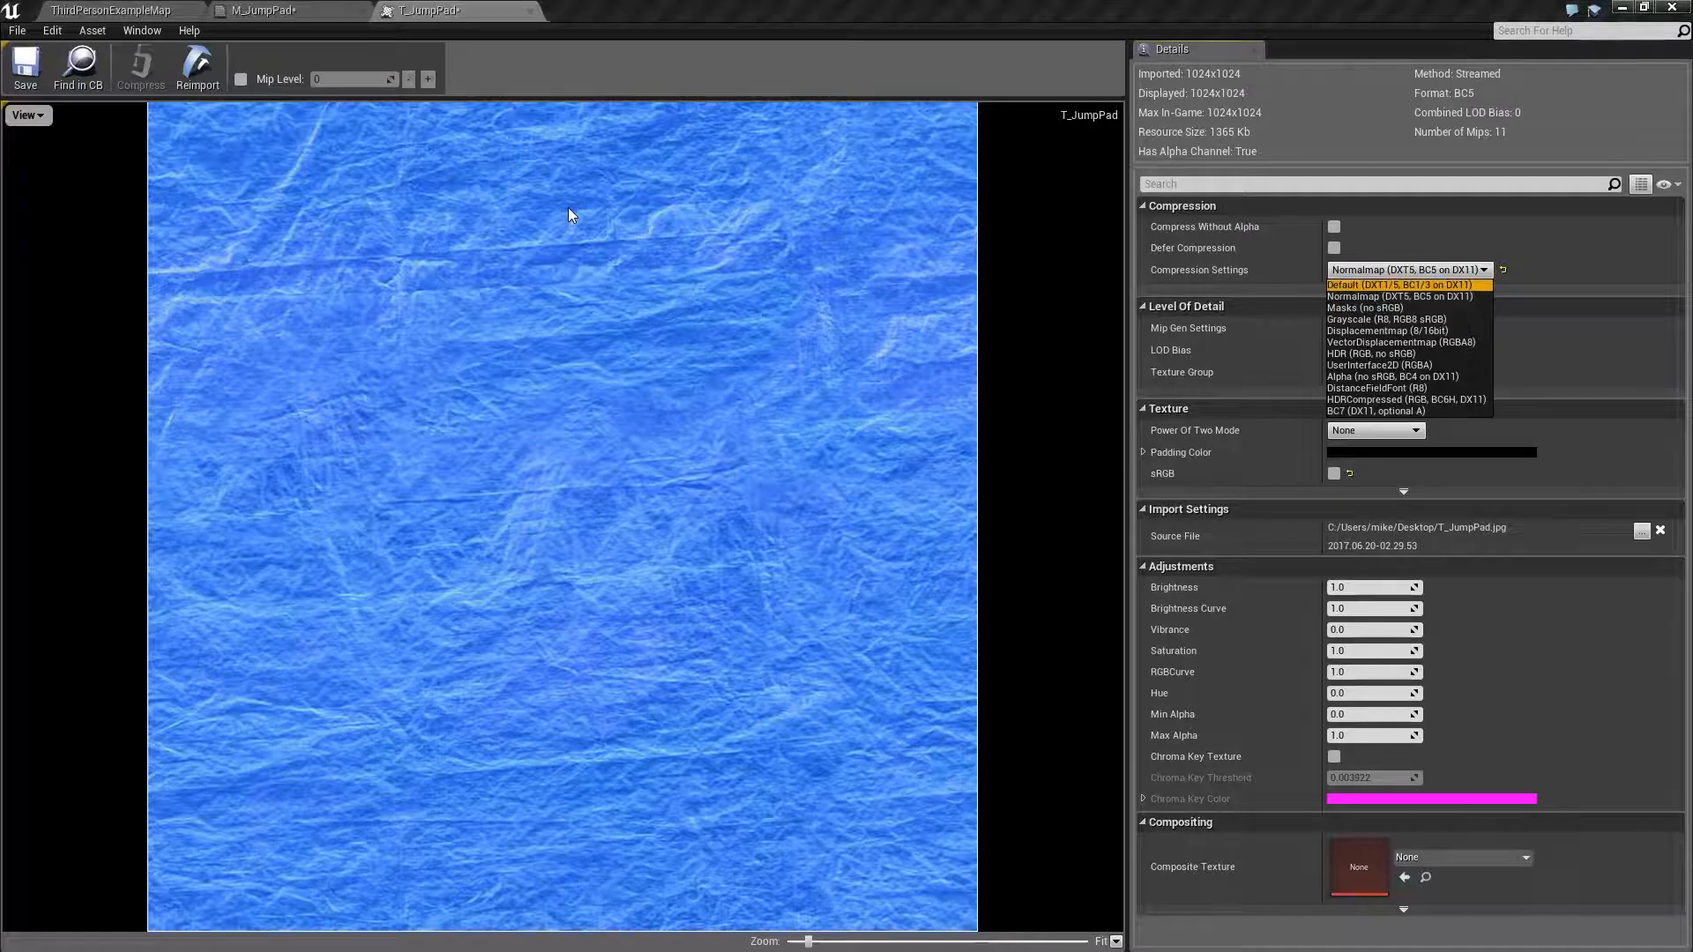
left_click(25, 66)
- Add the T_JumpPad texture to the M_JumpPad material graph as a Texture Sample node
left_click(532, 10)
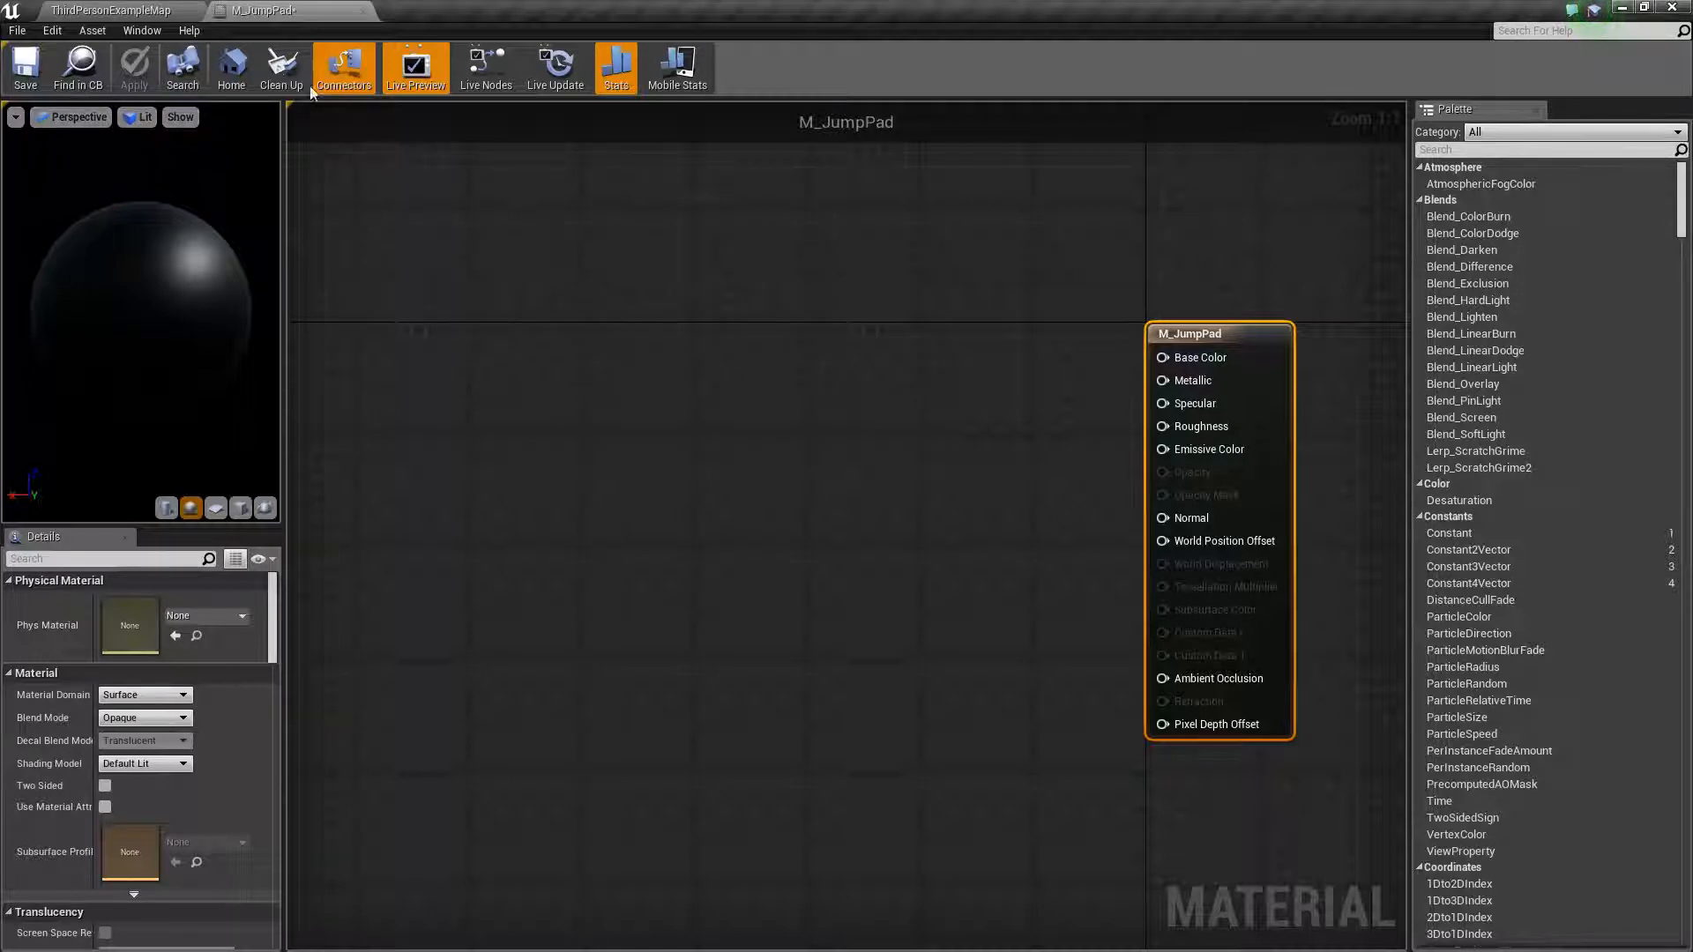
left_click(297, 10)
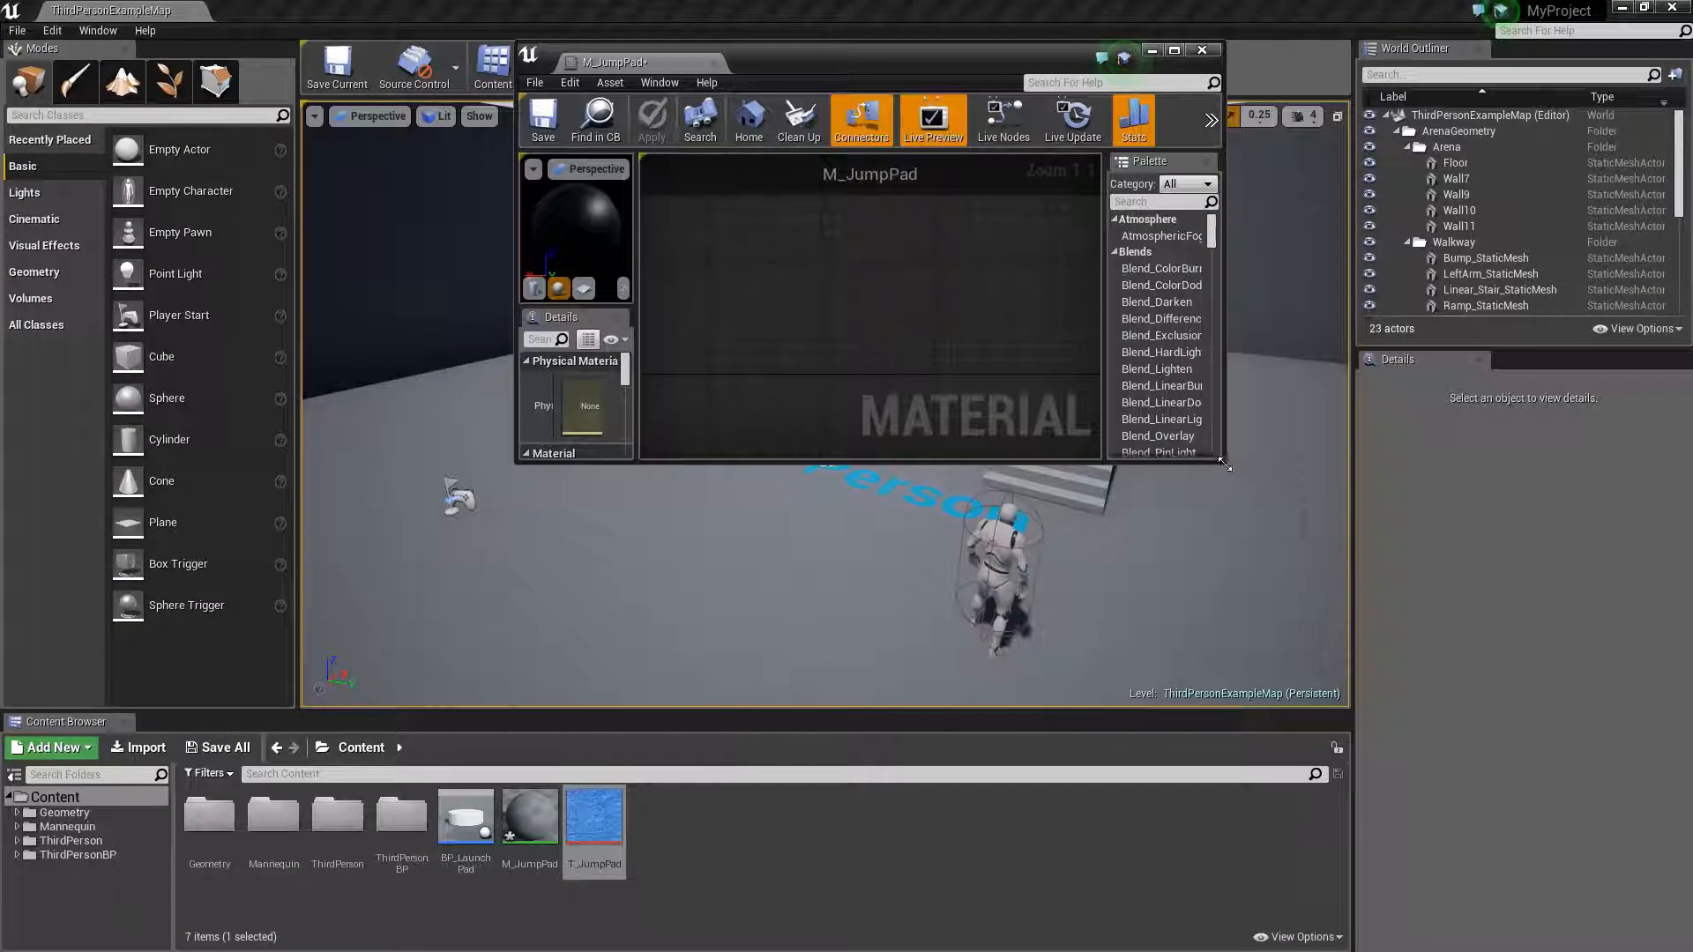
left_click_drag(1223, 462, 1543, 808)
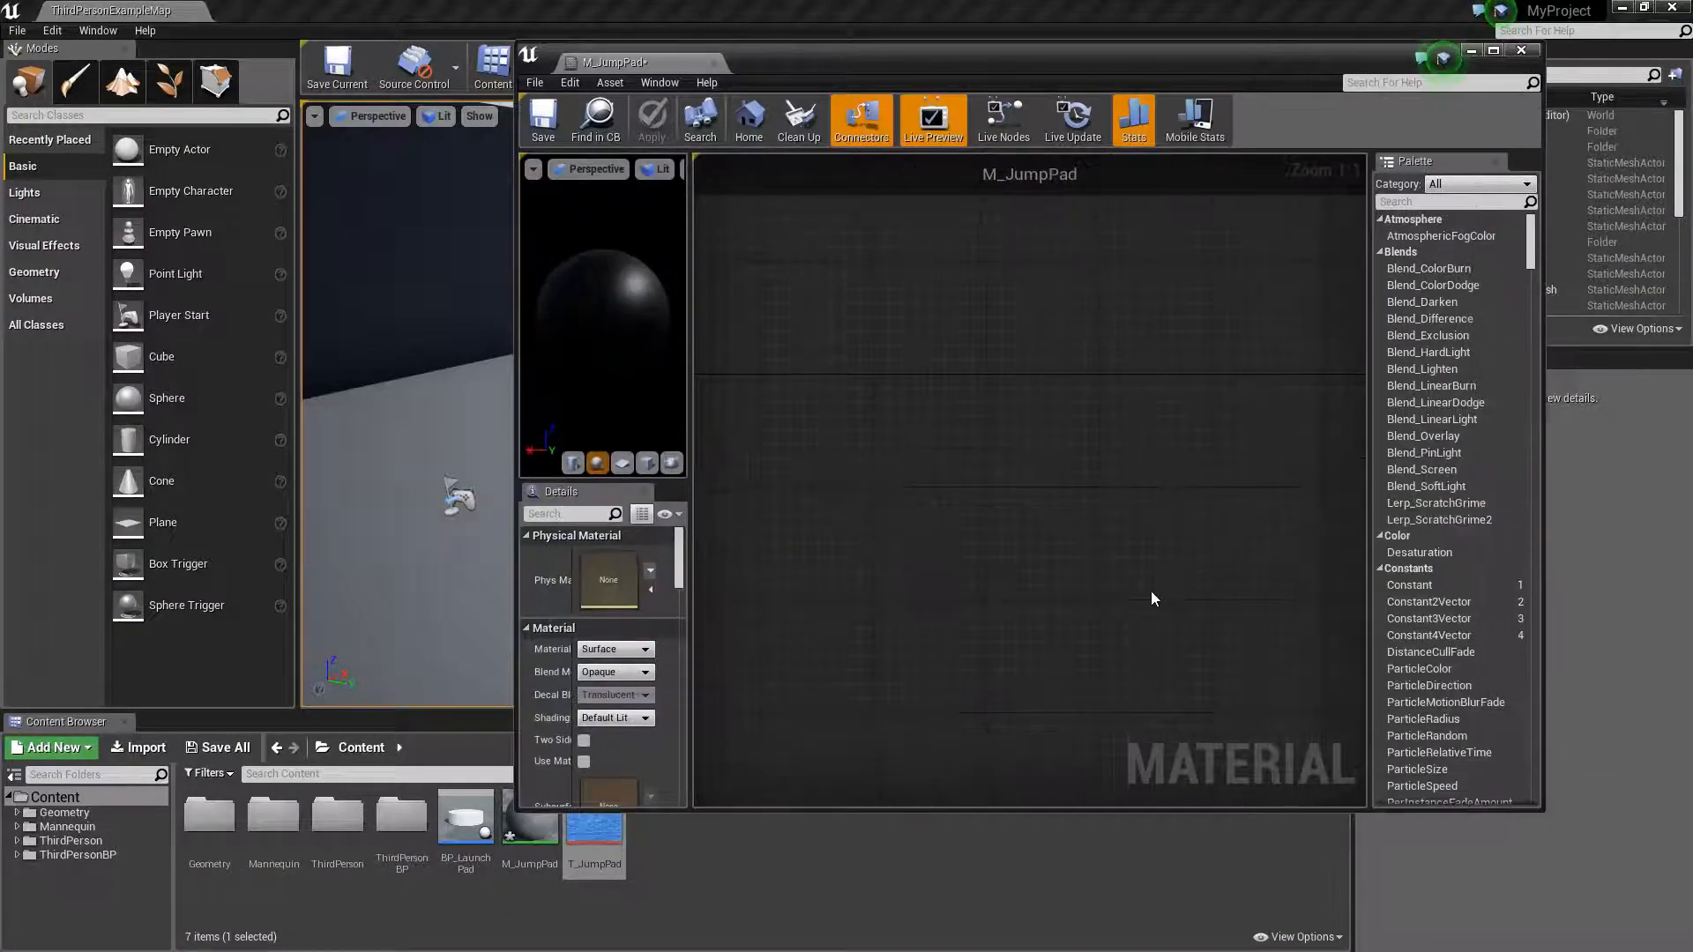
right_click_drag(1141, 586, 801, 494)
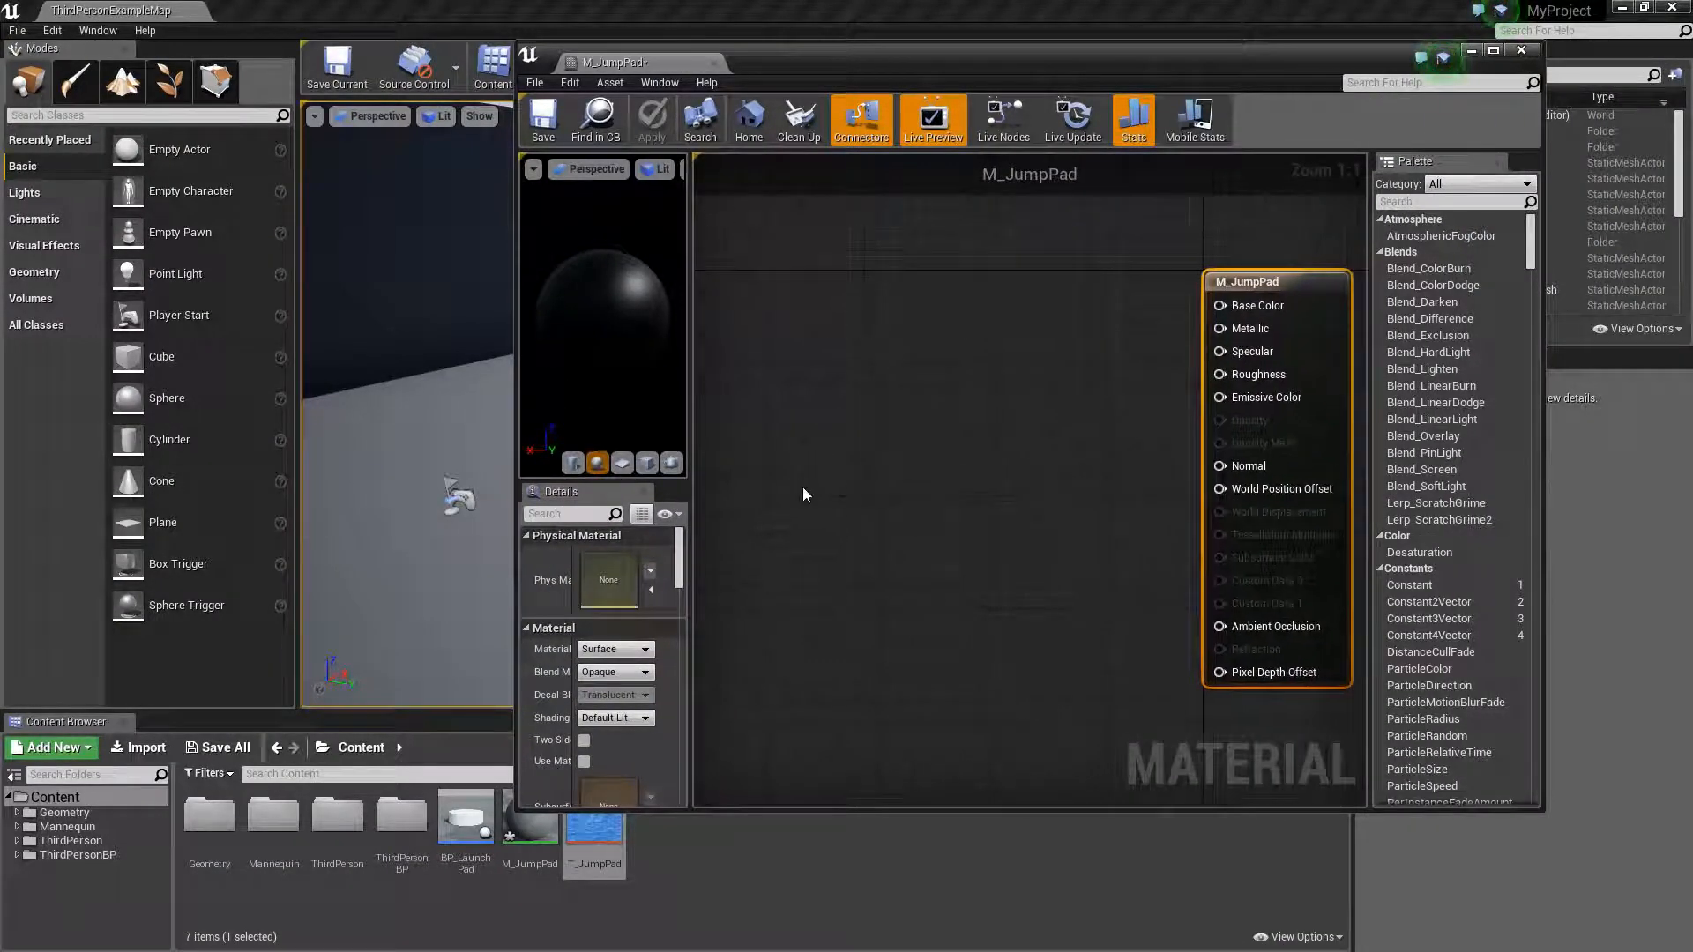
left_click_drag(591, 834, 917, 291)
left_click_drag(805, 65, 795, 1)
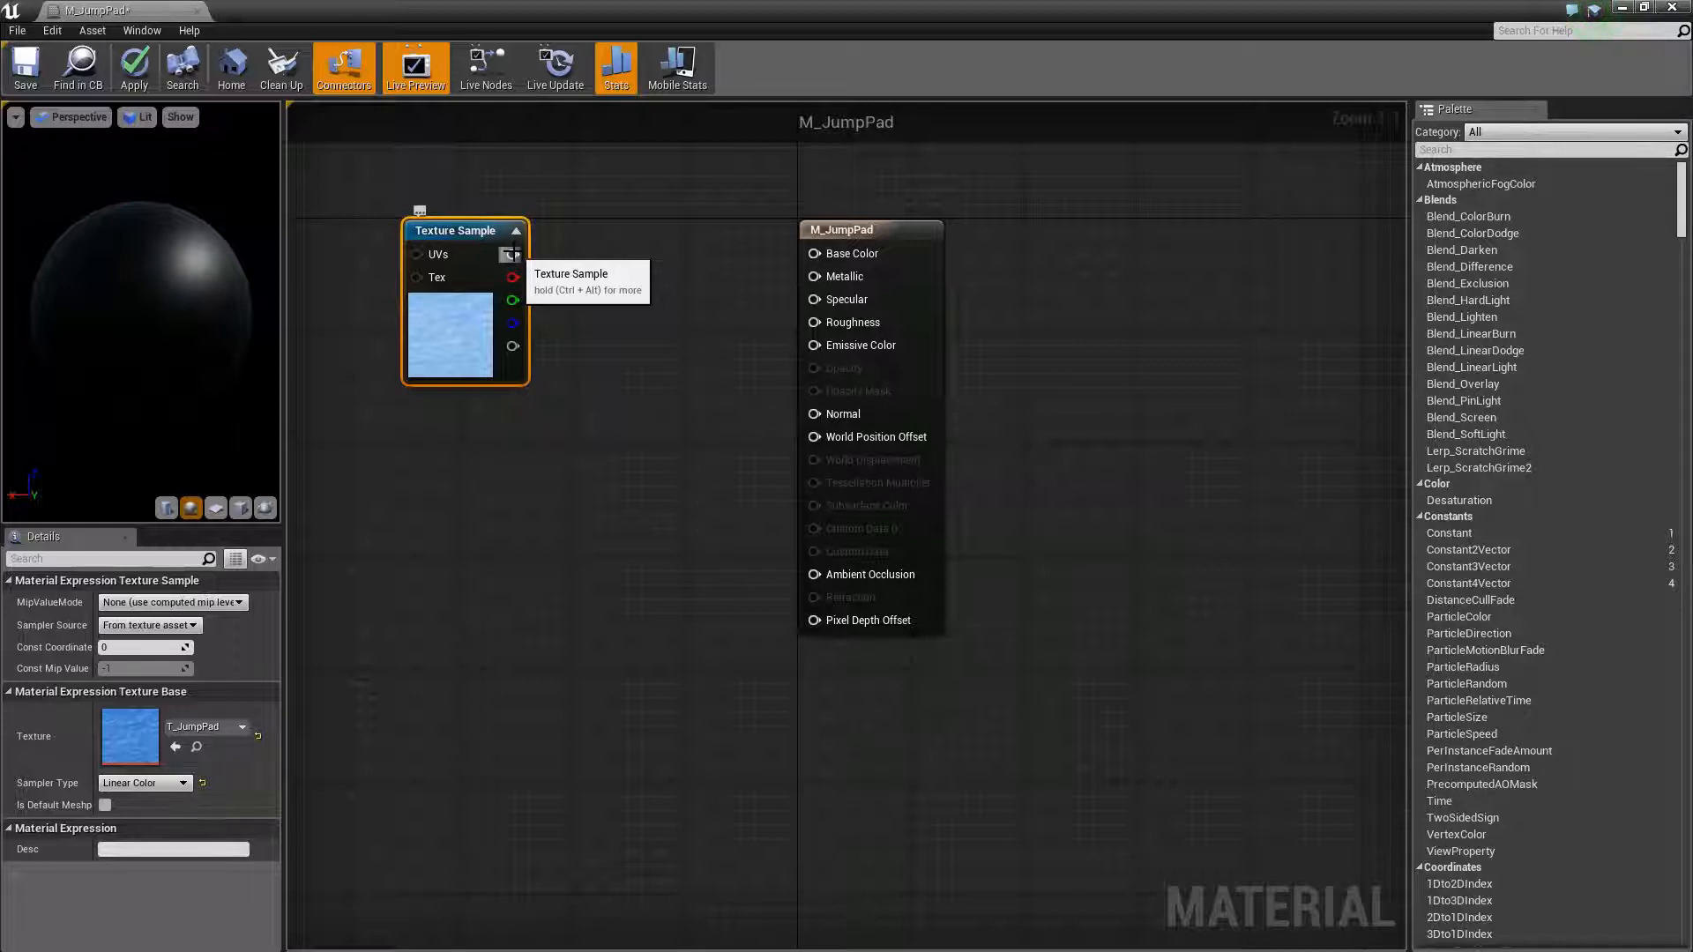
- Connect the Texture Sample's RGB output to the material's Base Color input
left_click_drag(514, 254, 859, 254)
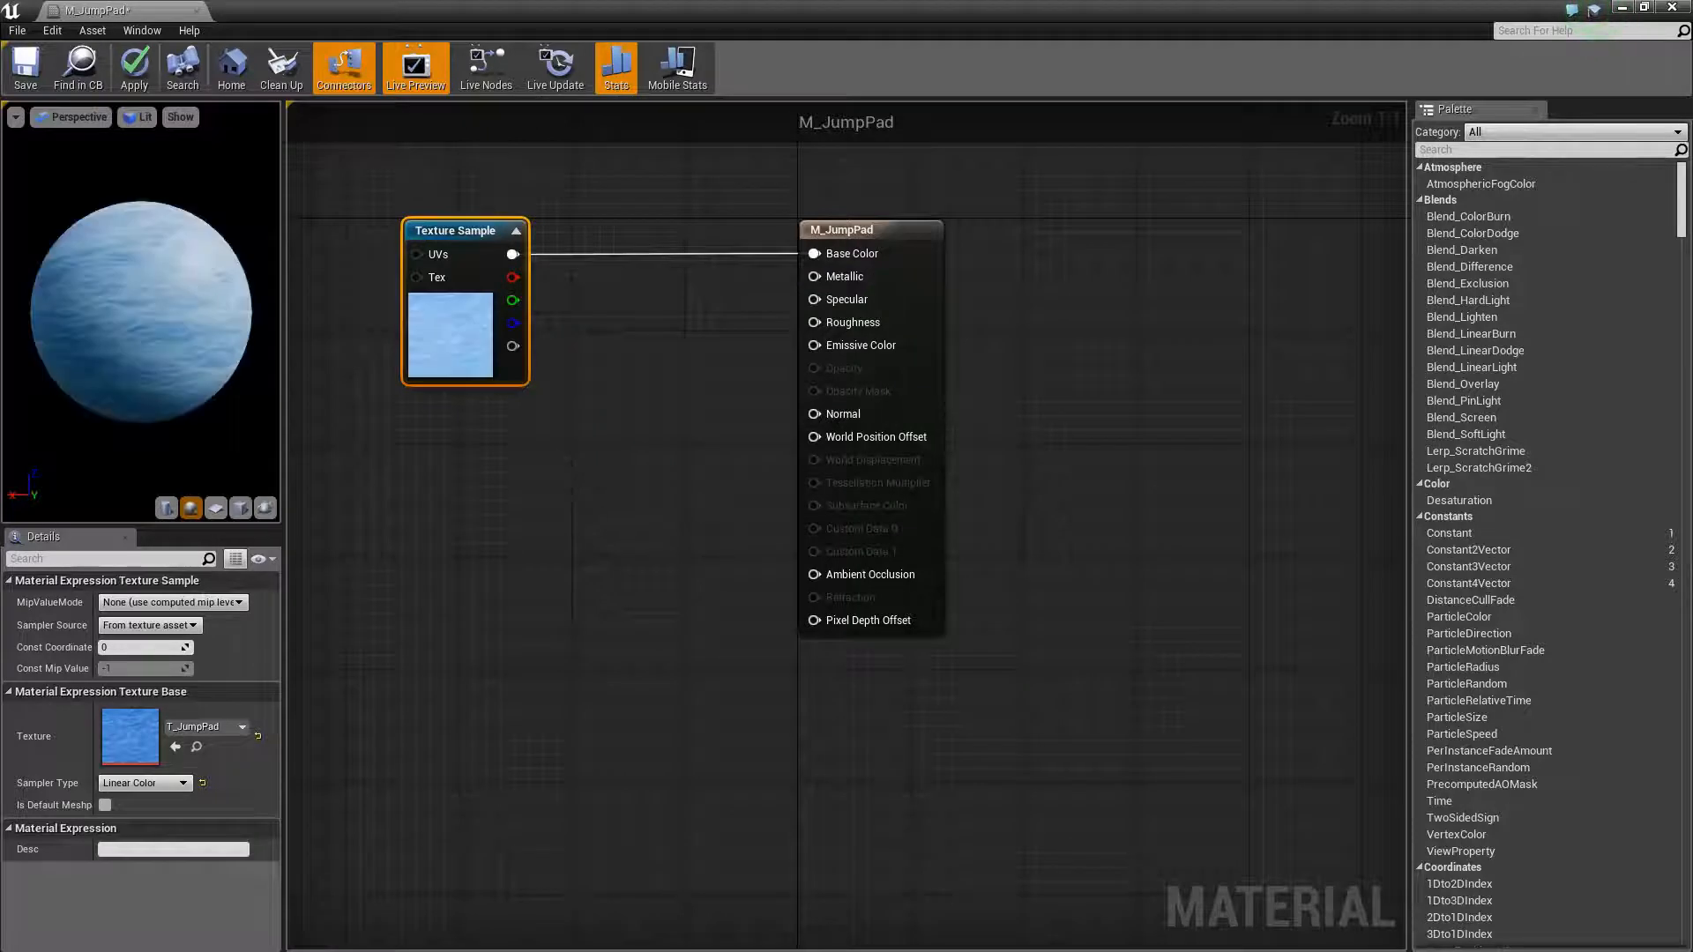
mouse_move(177, 336)
left_mouse_down()
mouse_move(207, 346)
mouse_move(176, 342)
left_mouse_up()
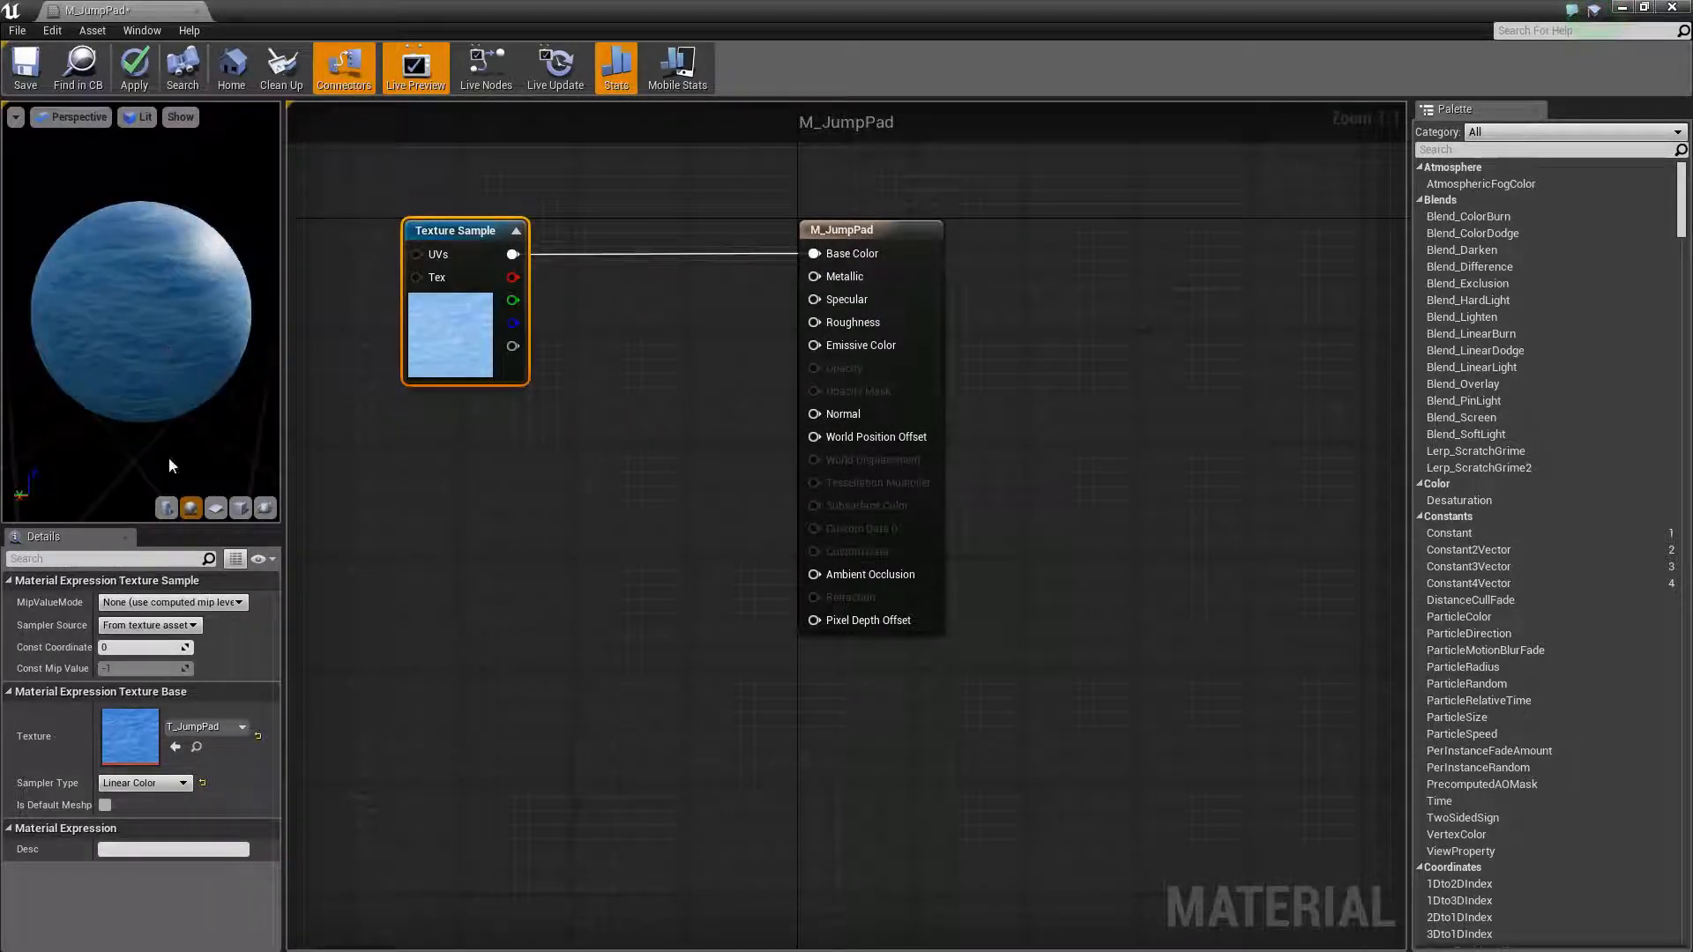
- Preview the material on the cylinder, plane and sphere preview meshes, ending on the cylinder
left_click(173, 513)
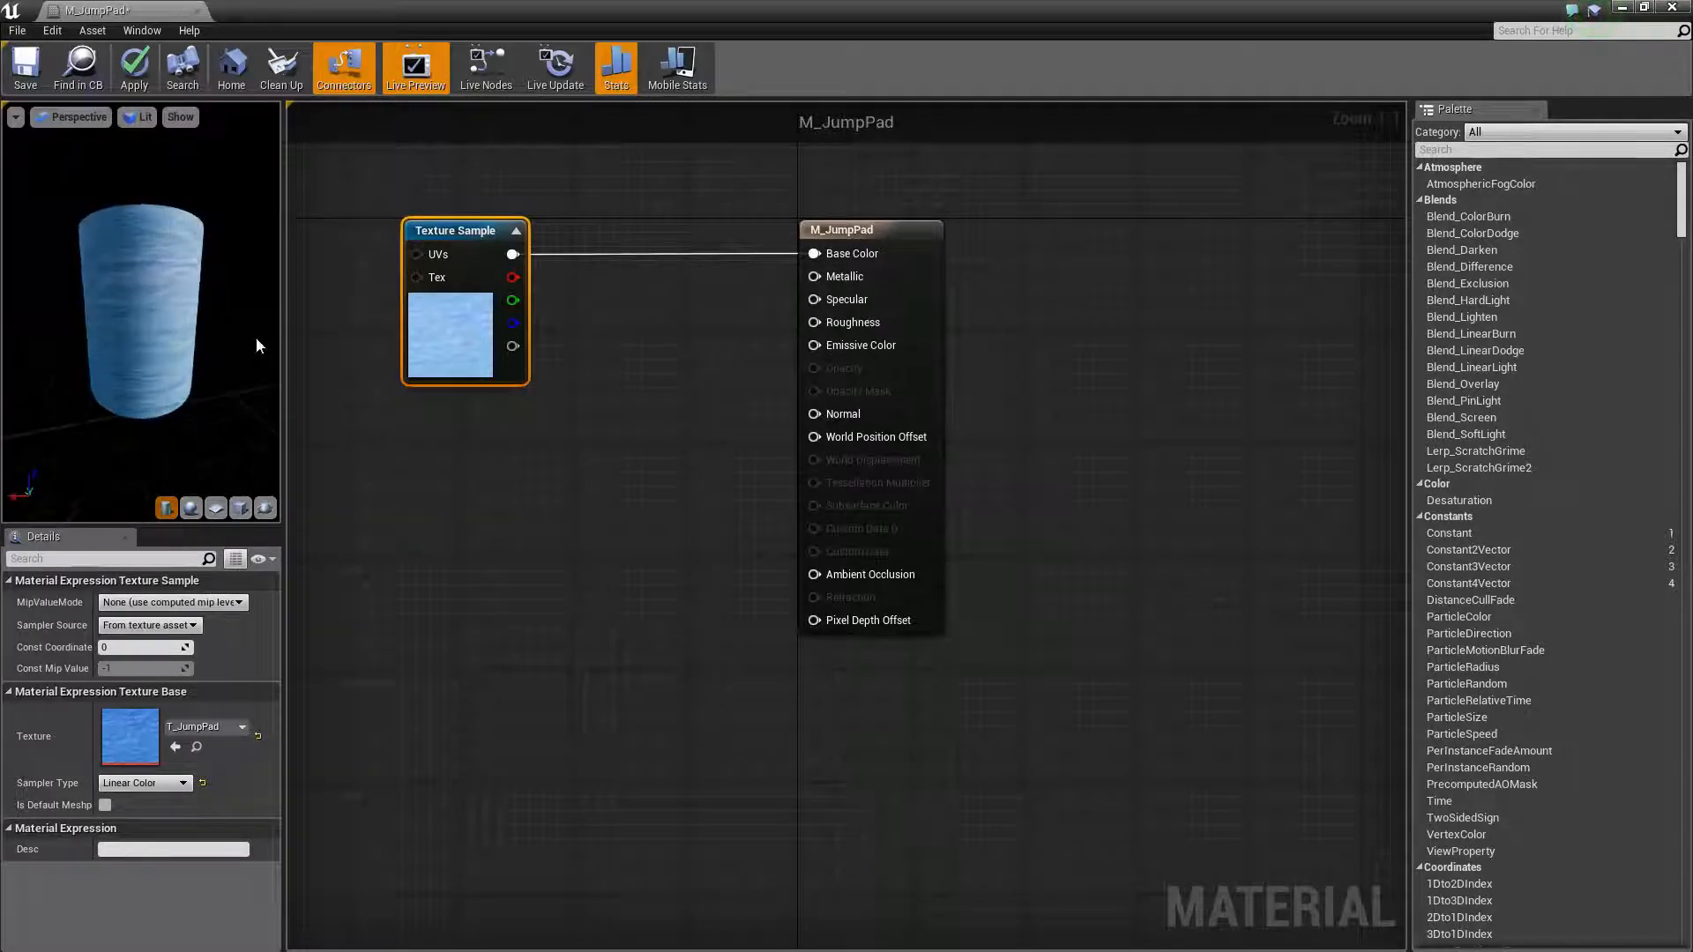
left_click(215, 508)
left_click_drag(128, 287, 146, 319)
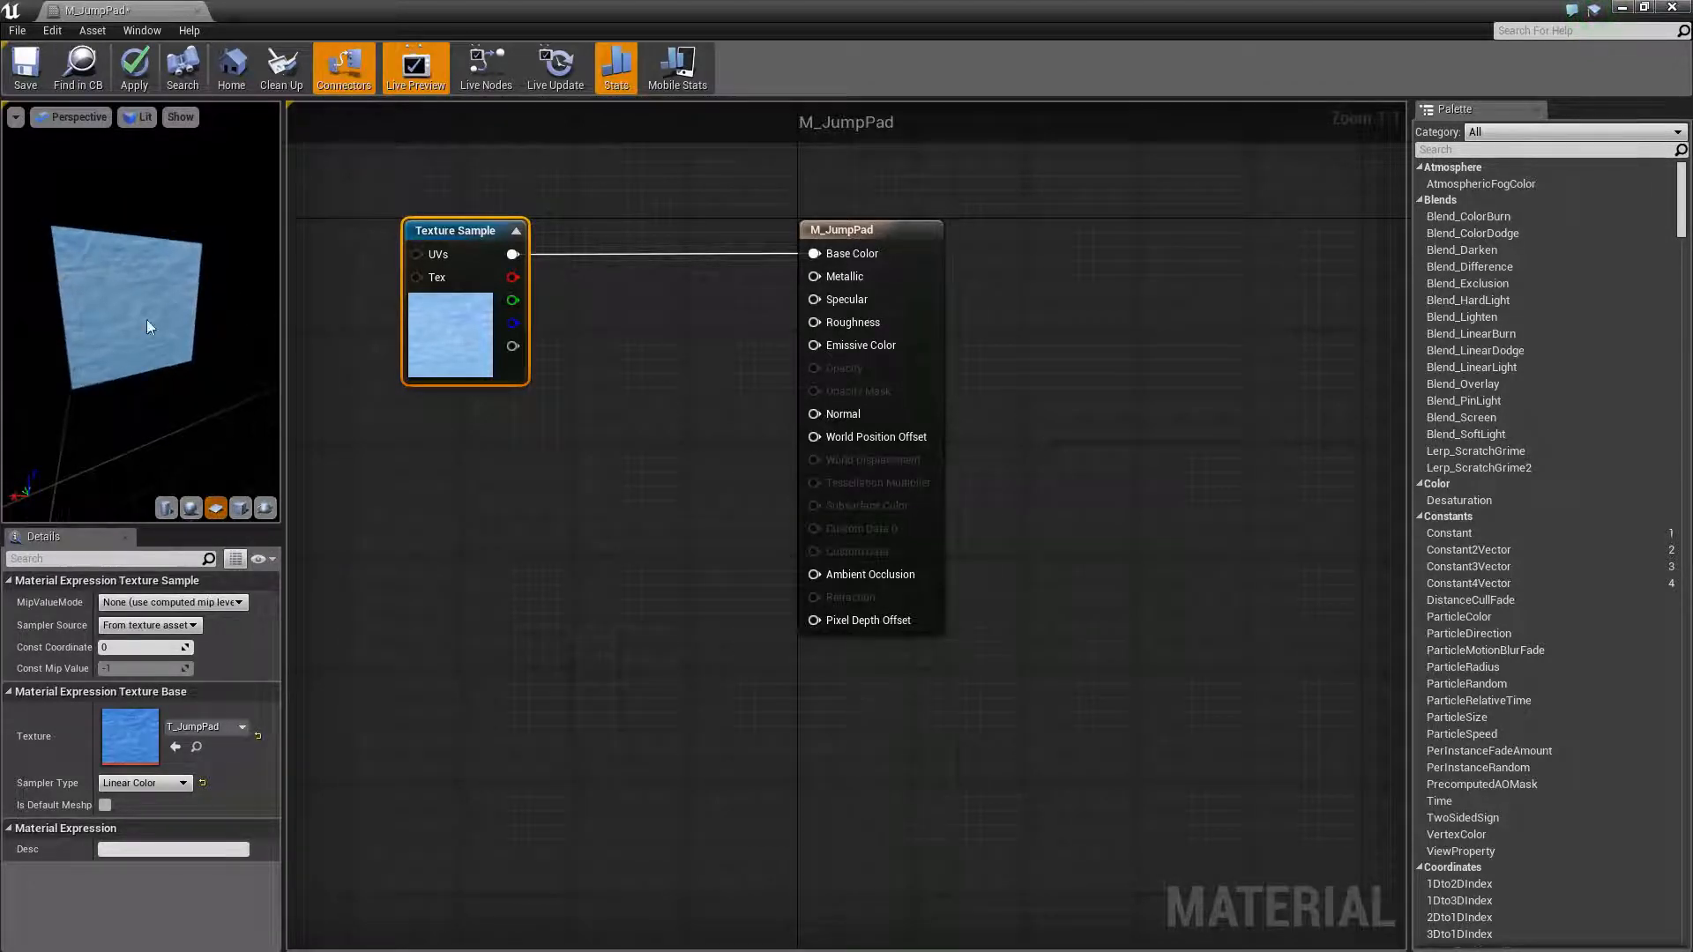
left_click(189, 509)
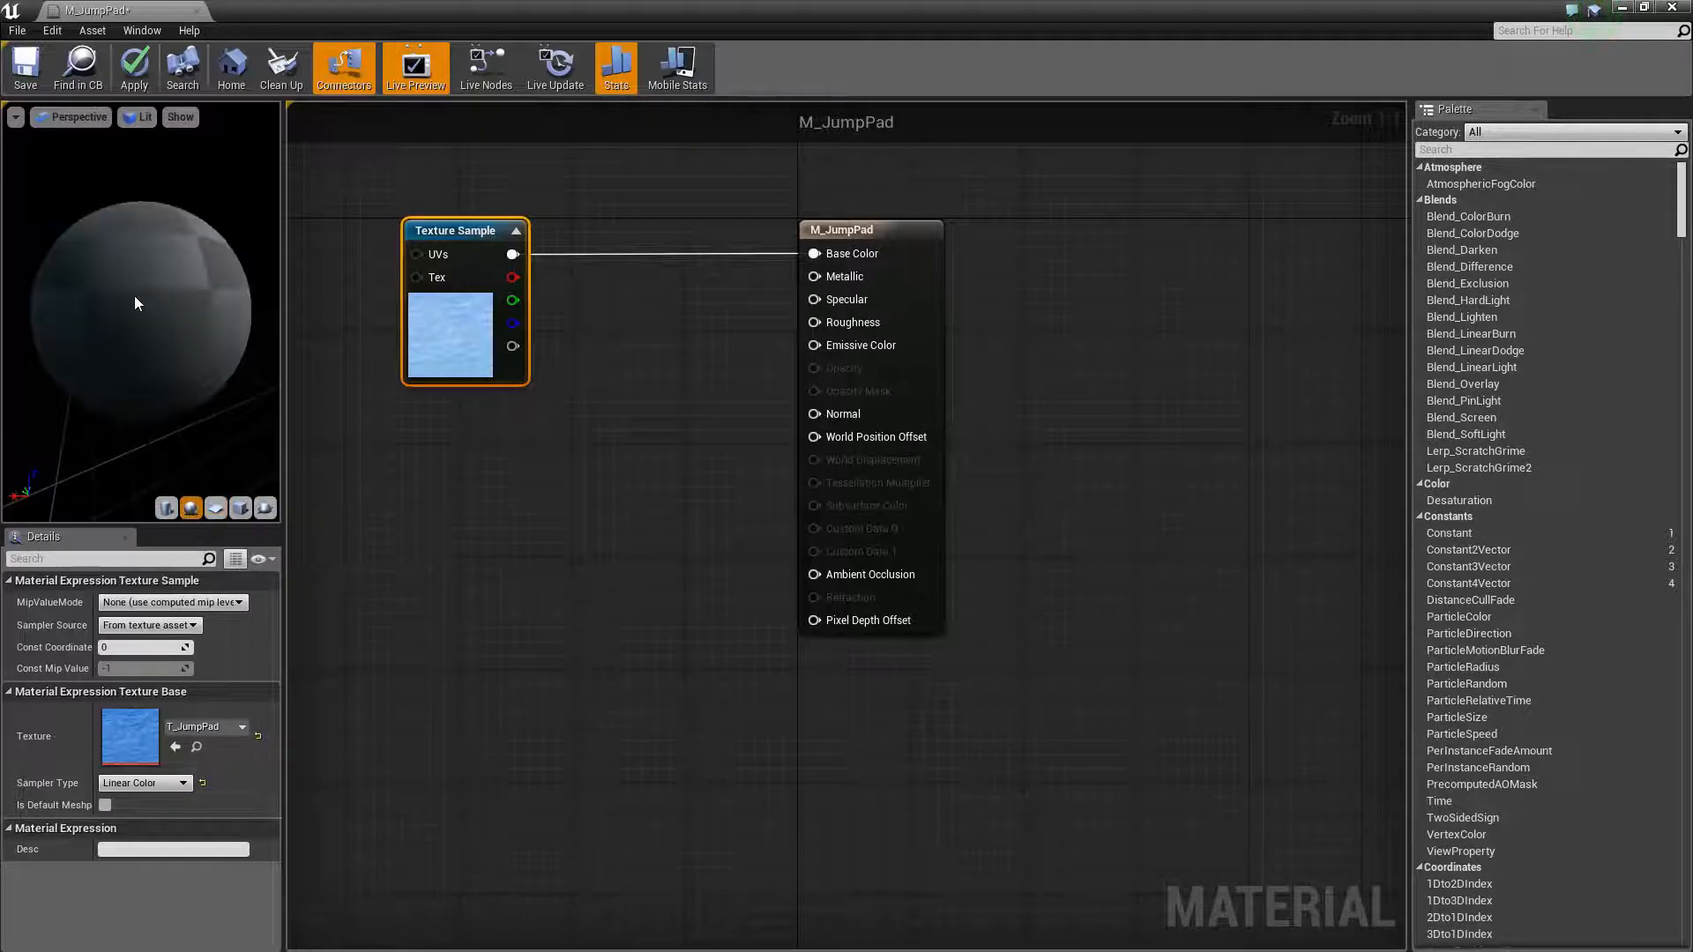
left_click(167, 509)
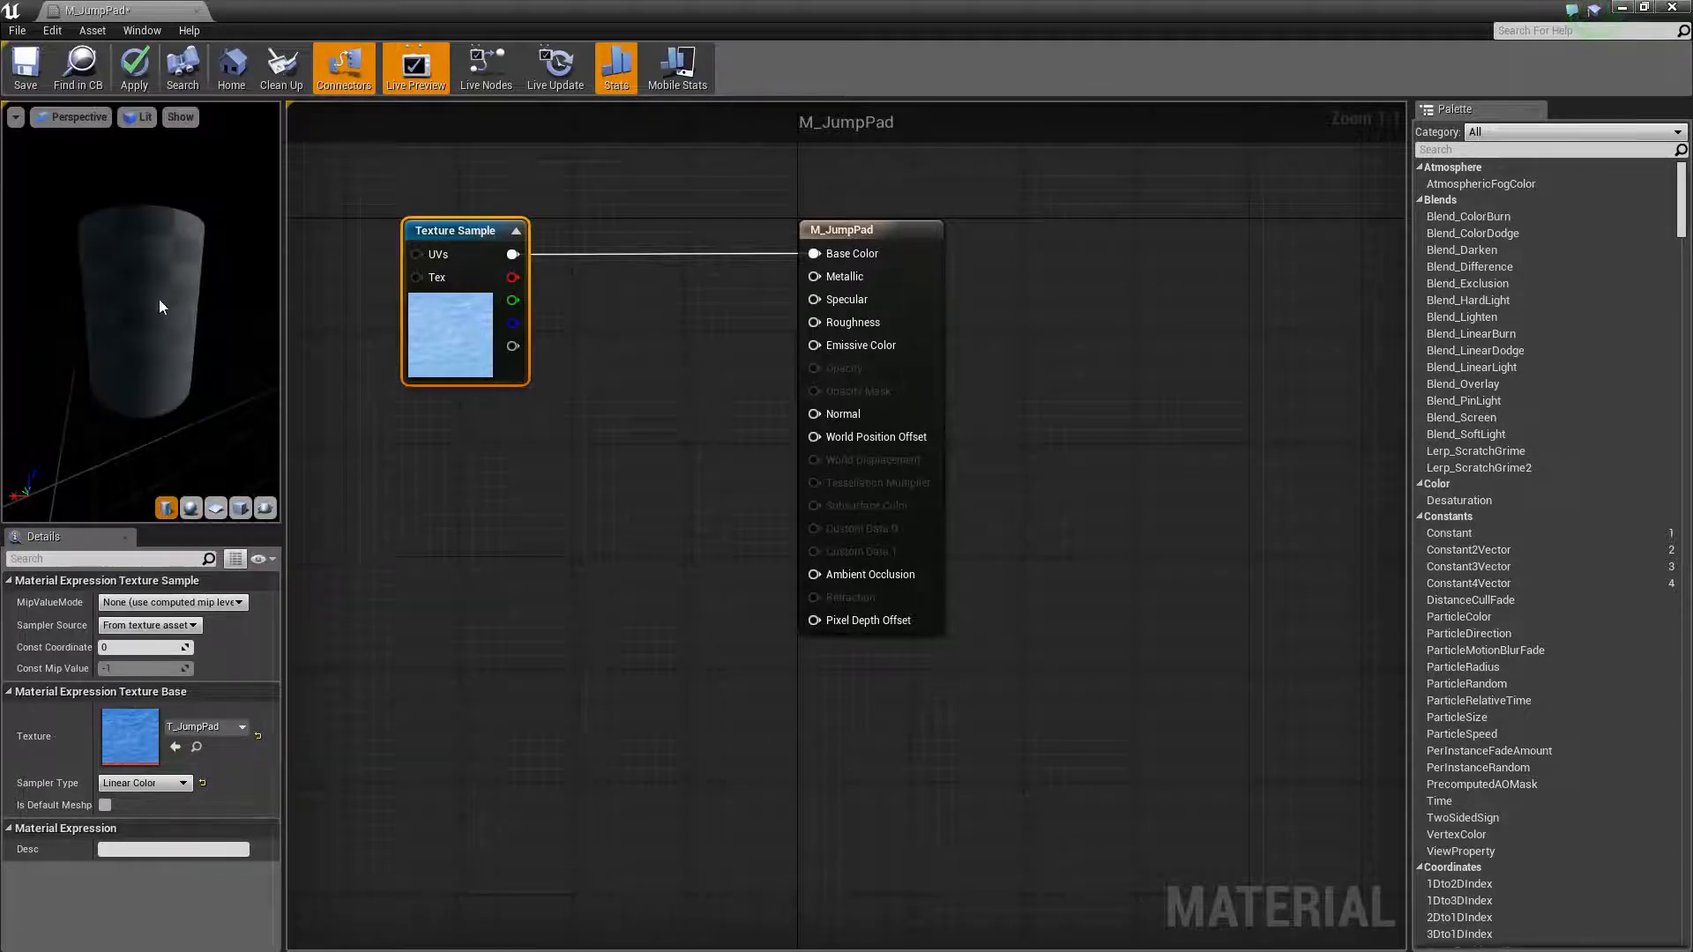
mouse_move(141, 246)
left_mouse_down()
mouse_move(143, 271)
mouse_move(144, 239)
left_mouse_up()
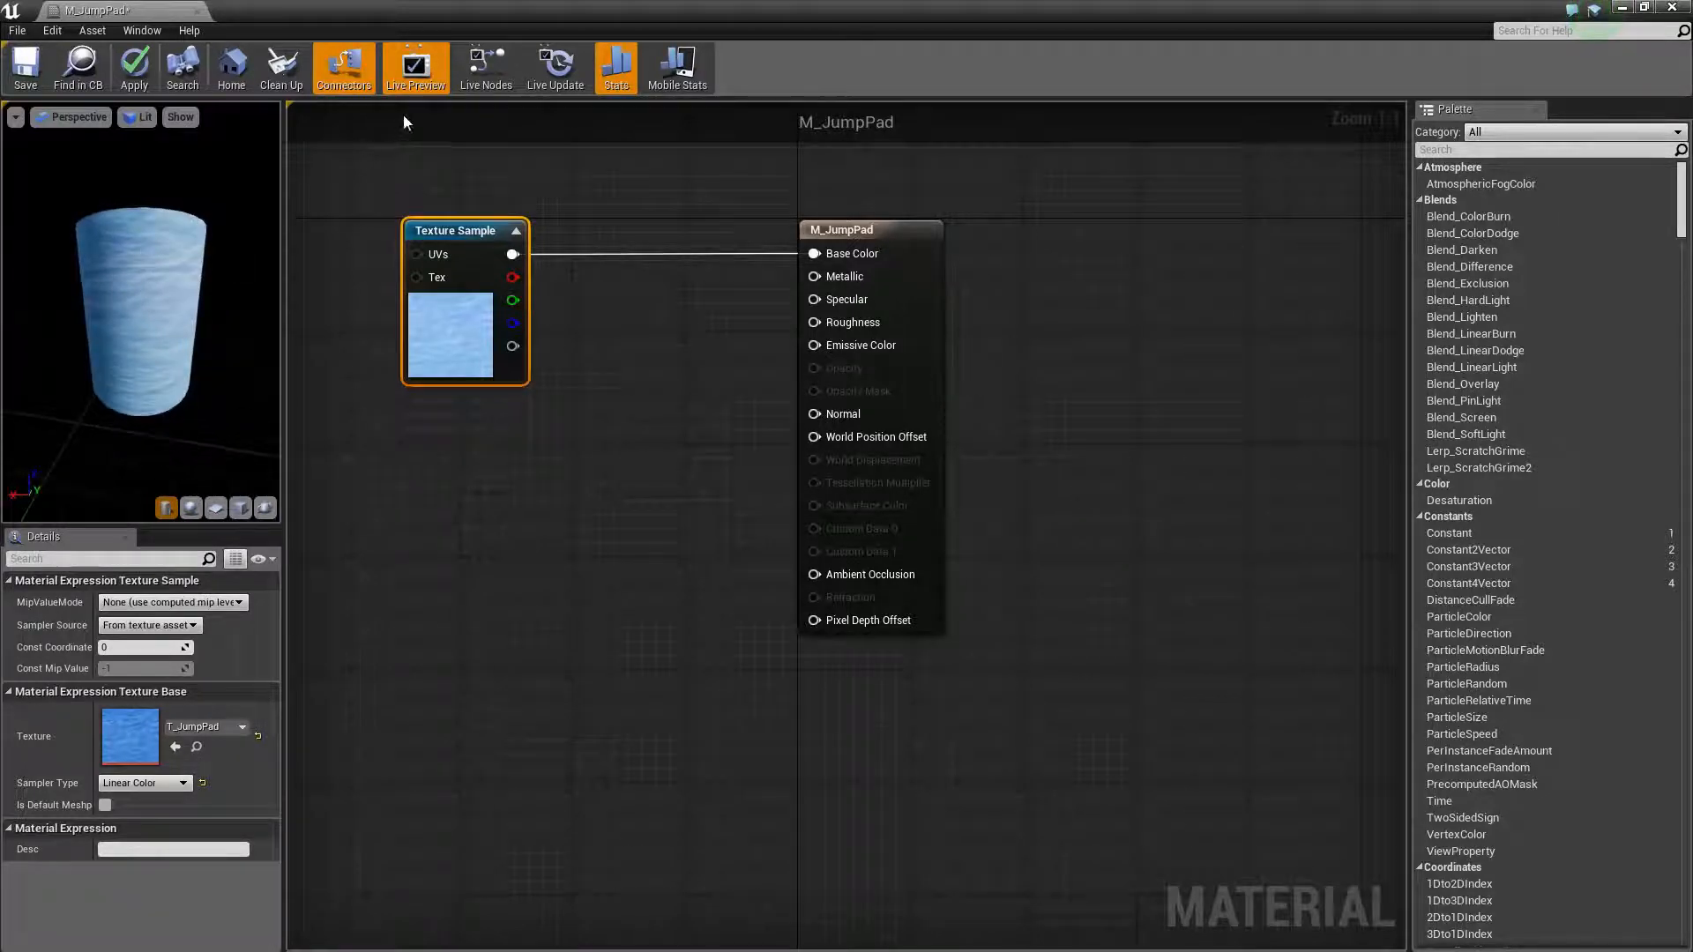
- Move the Texture Sample node closer to the material node and save the material
left_click_drag(455, 230, 568, 216)
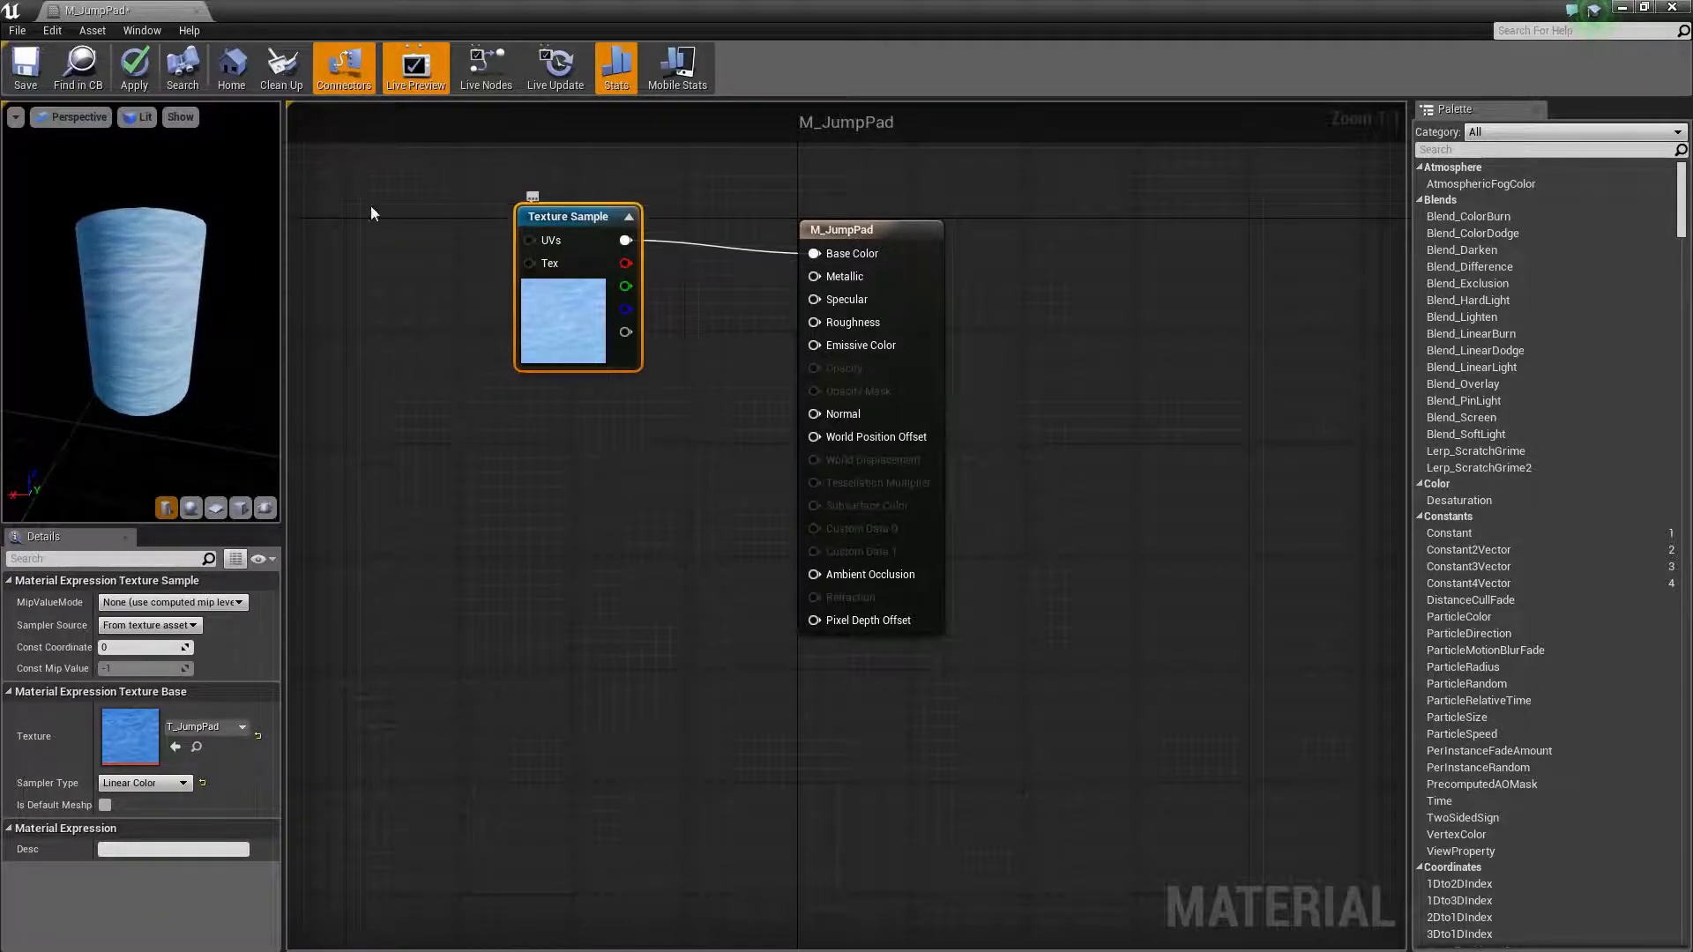
left_click(26, 67)
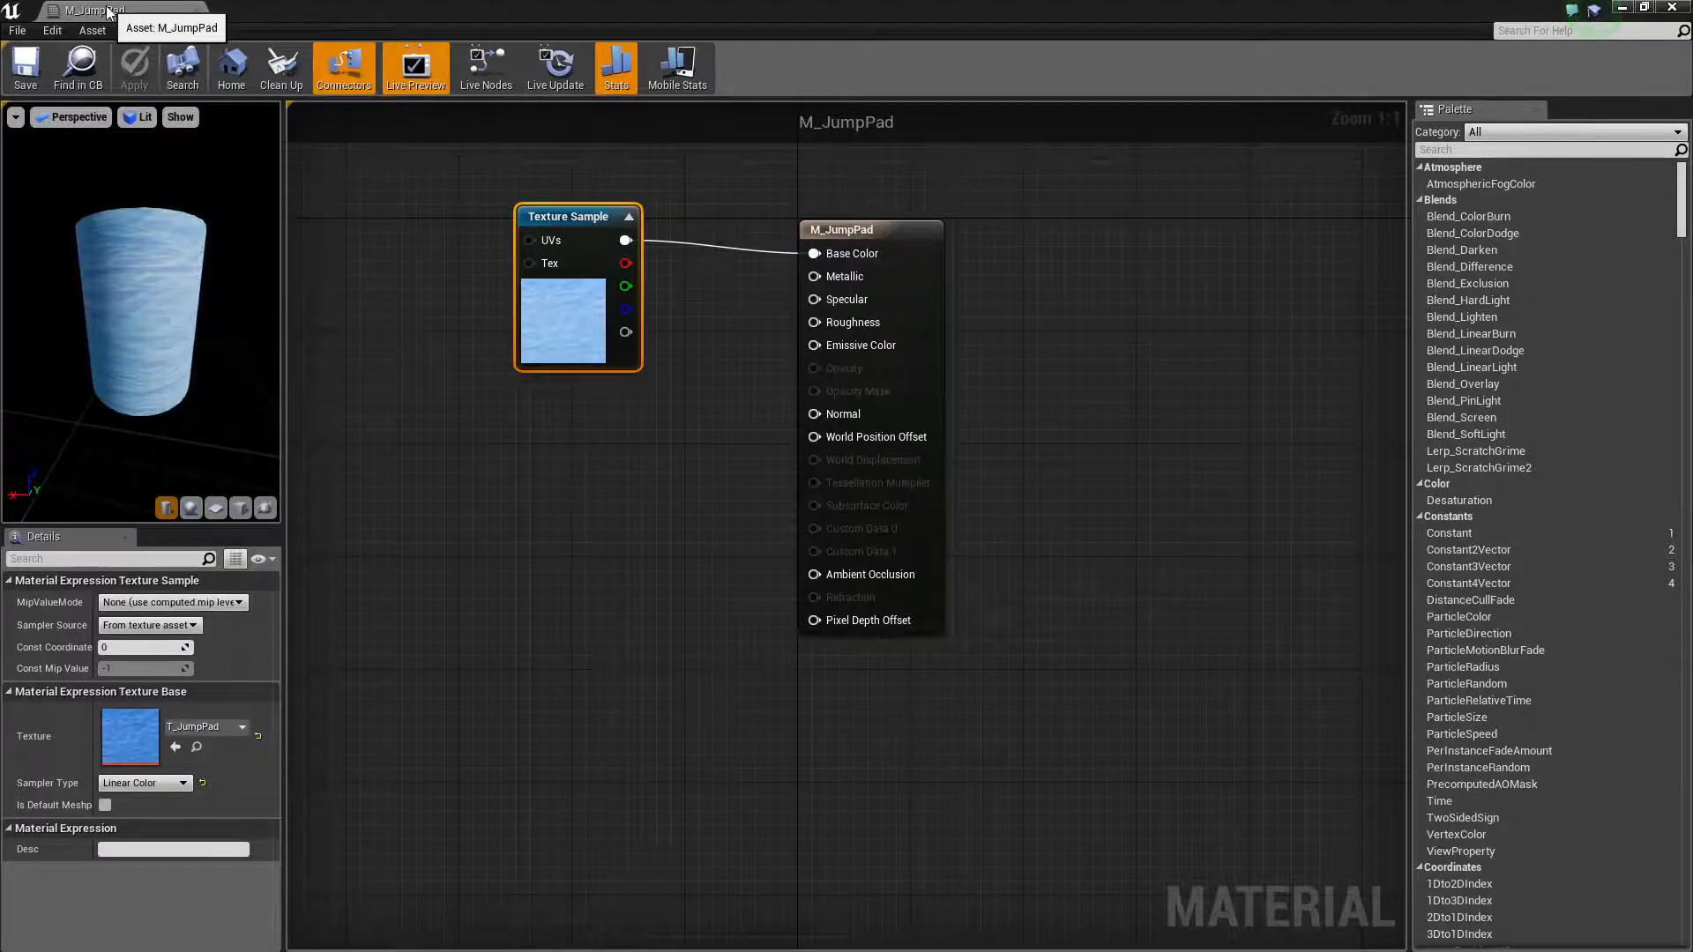
- Dock the material editor tab beside the level tab and return to the level editor
left_click_drag(105, 11, 442, 9)
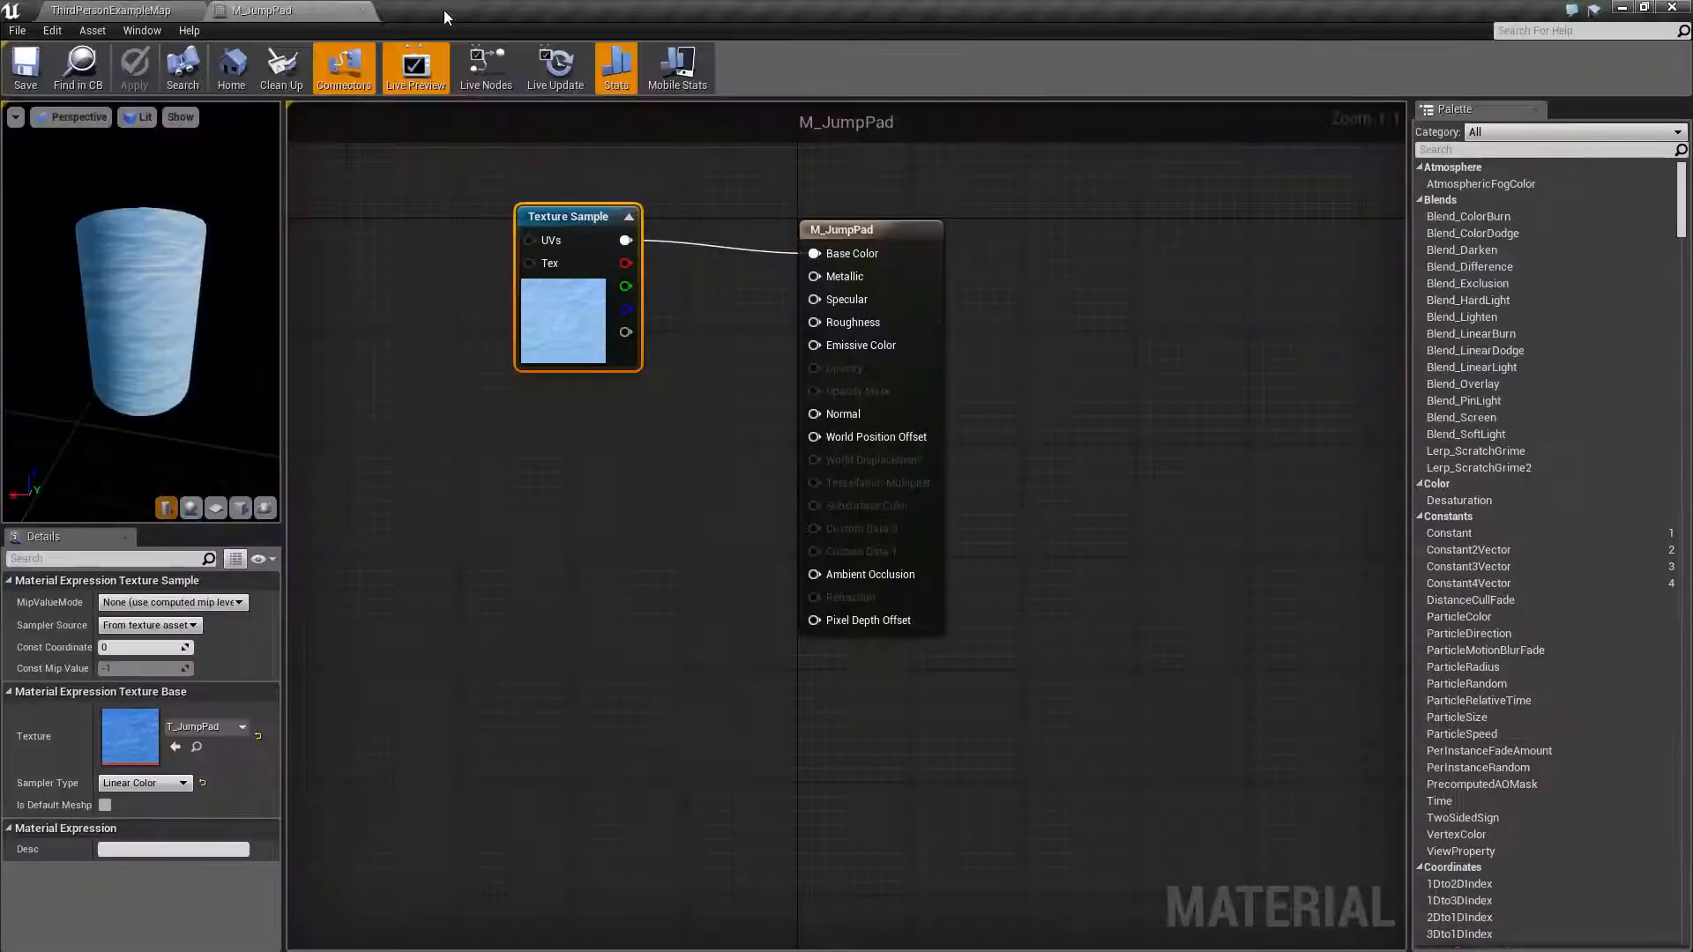
left_click(147, 13)
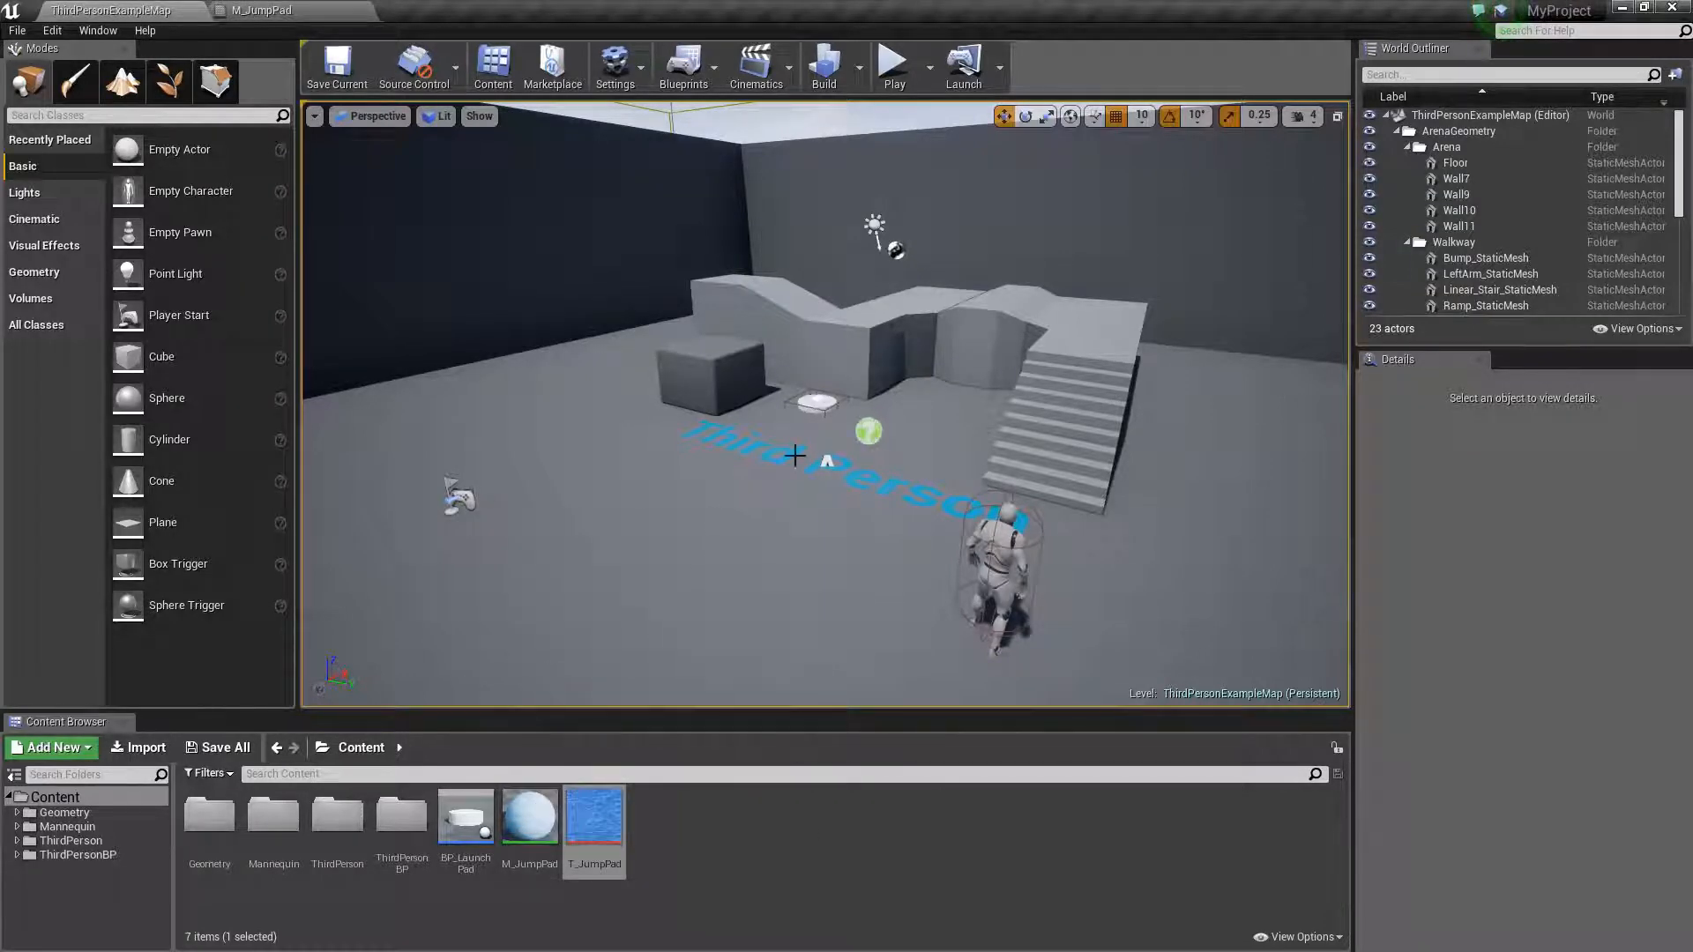
left_click_drag(530, 820, 801, 835)
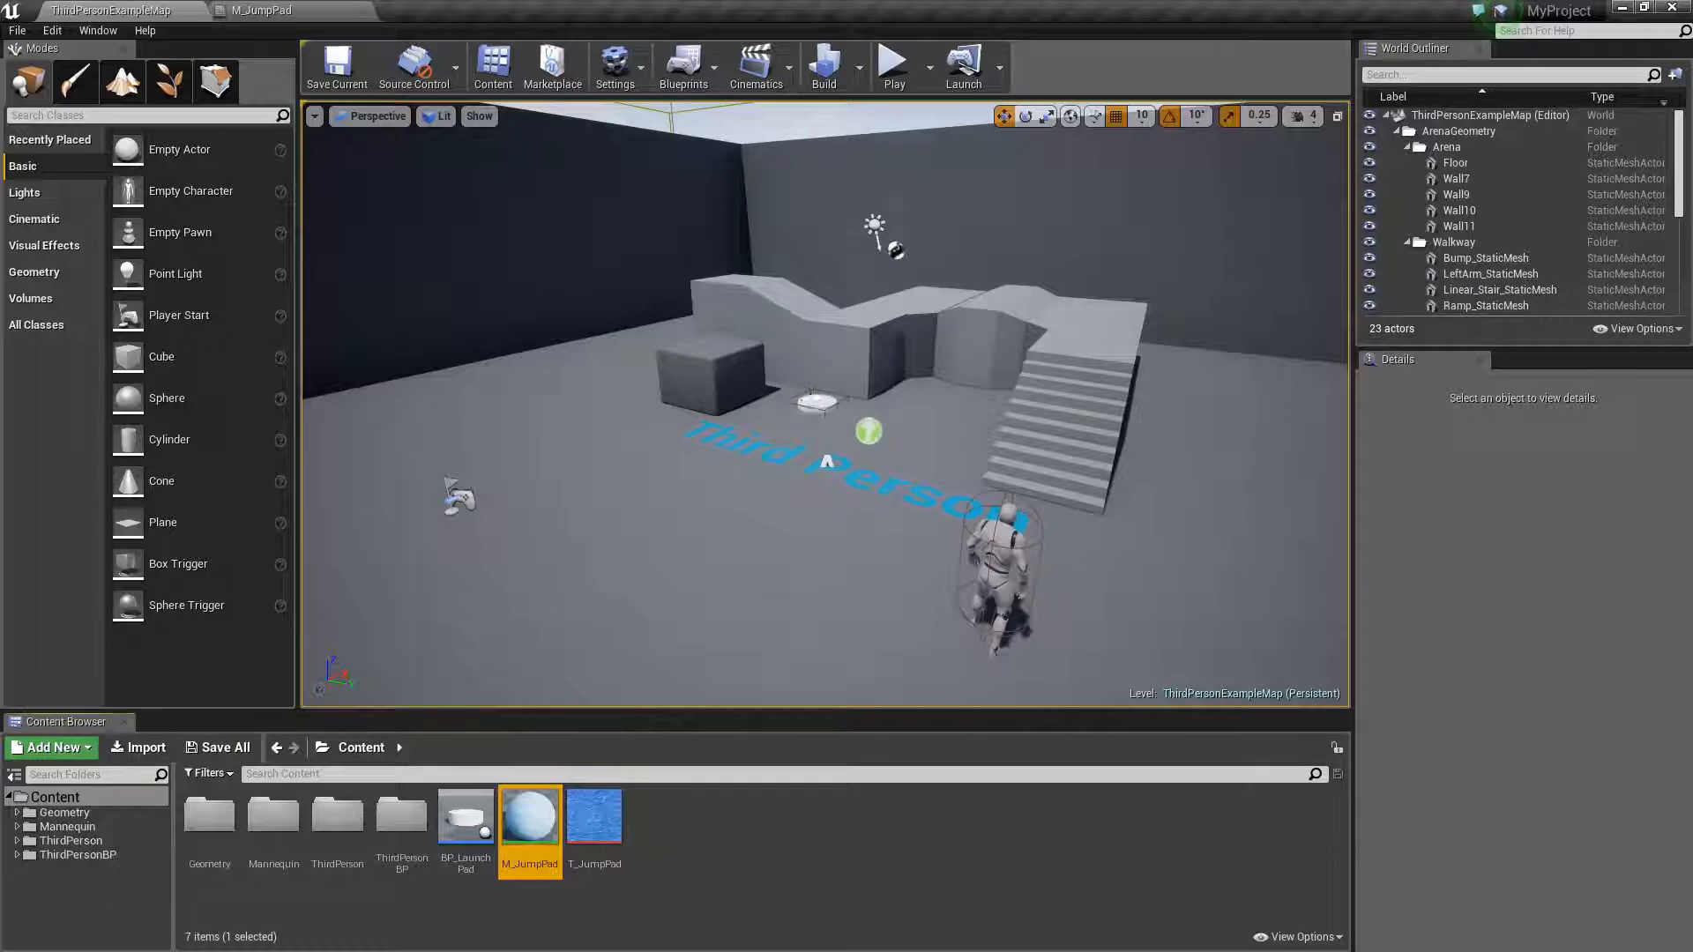
- Assign M_JumpPad as the Element 0 material of the BP_LaunchPad's Cylinder component in the level
left_click(811, 399)
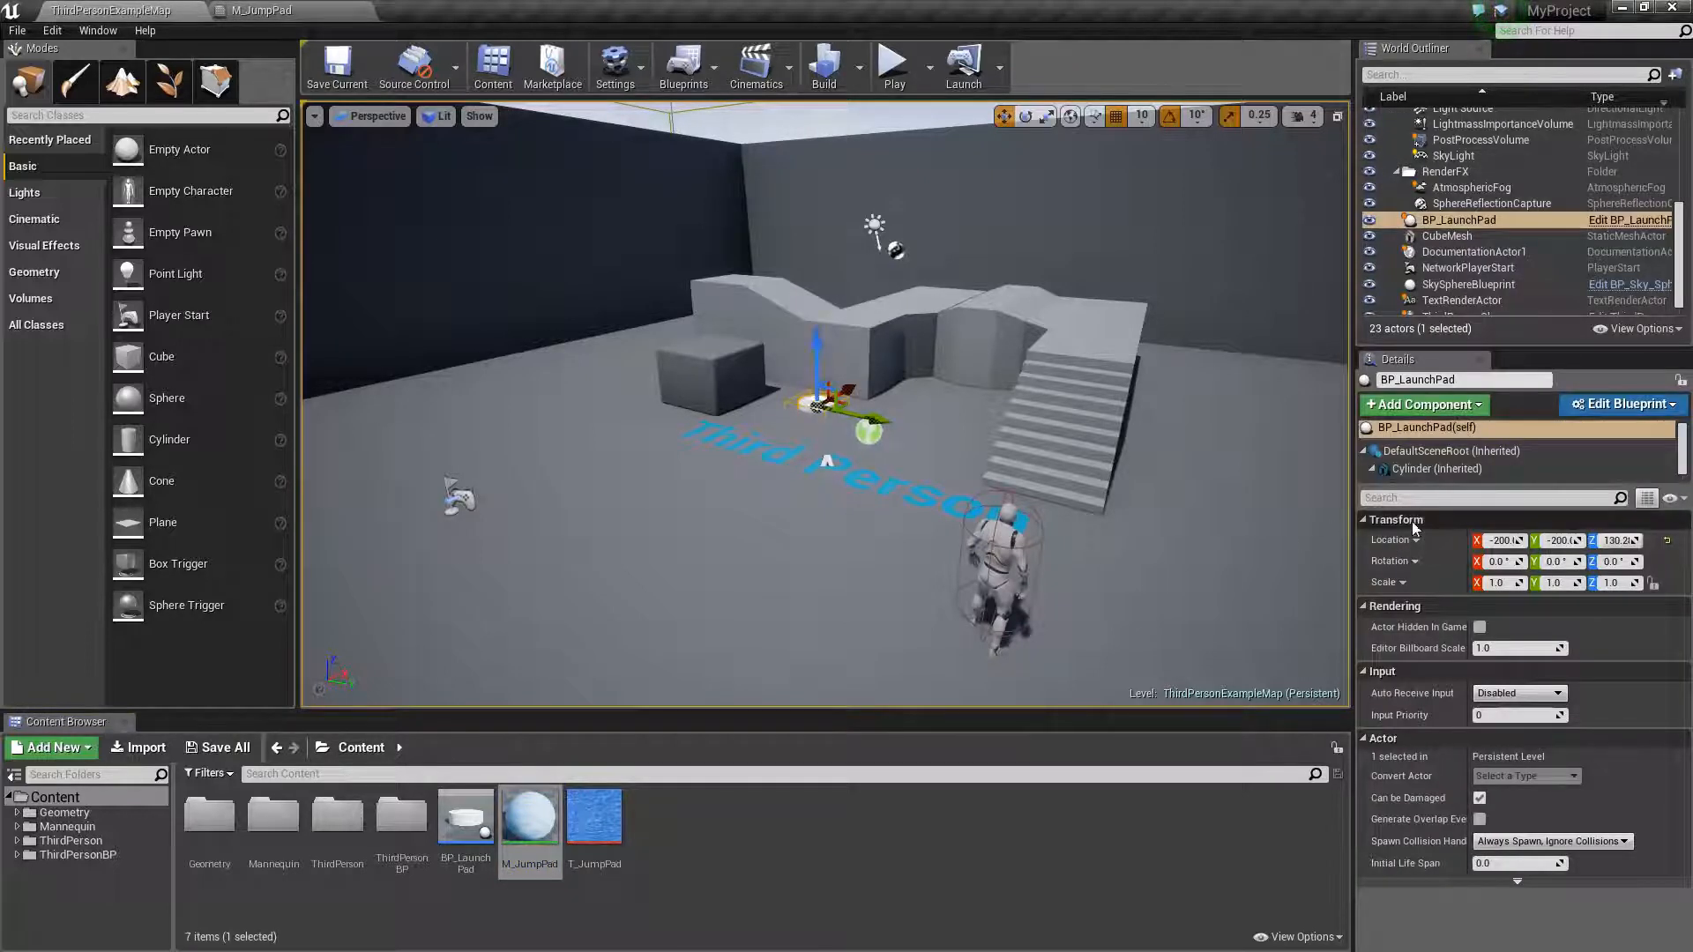
left_click(1430, 499)
type("material")
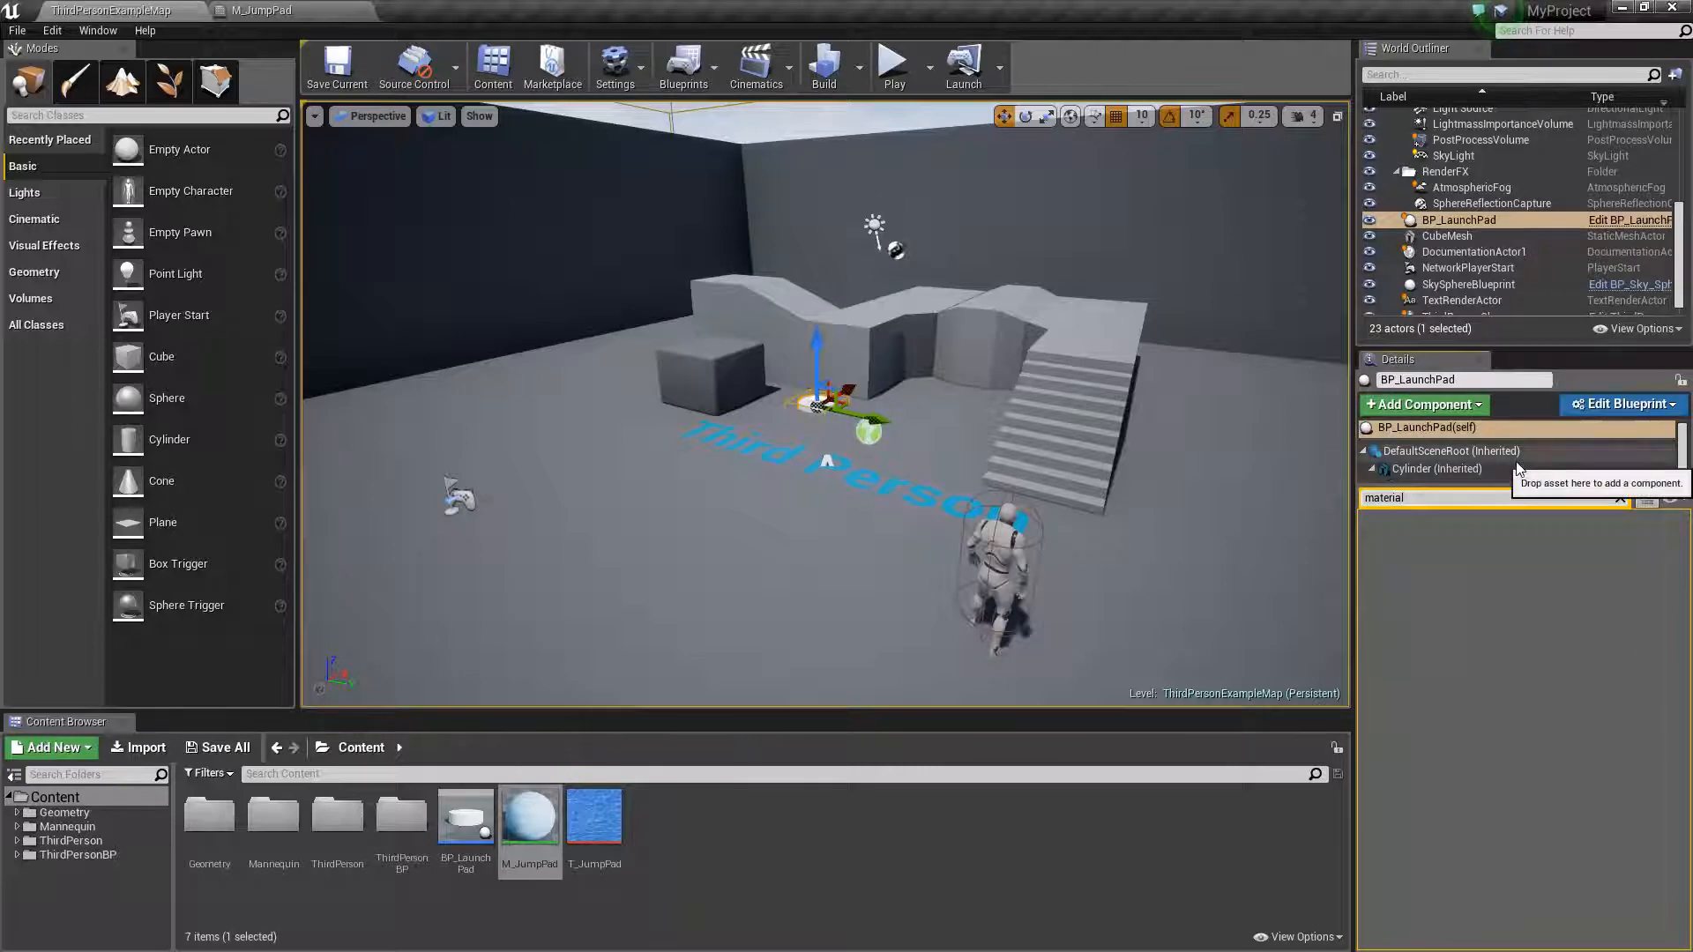
left_click(1494, 468)
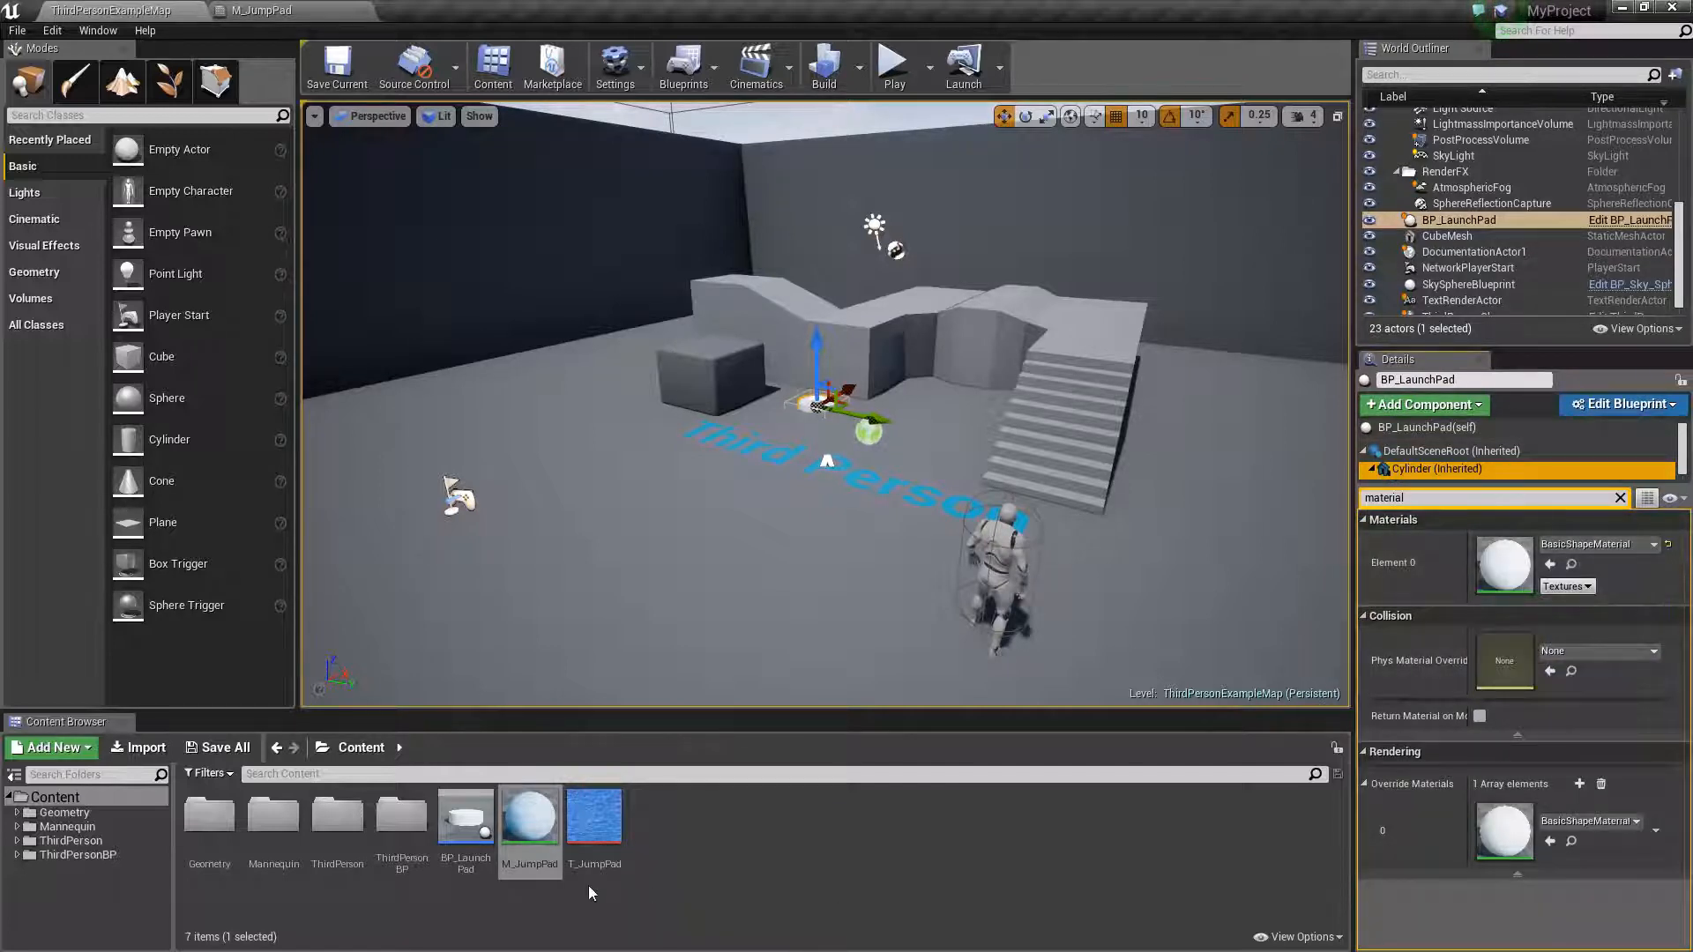
left_click(534, 811)
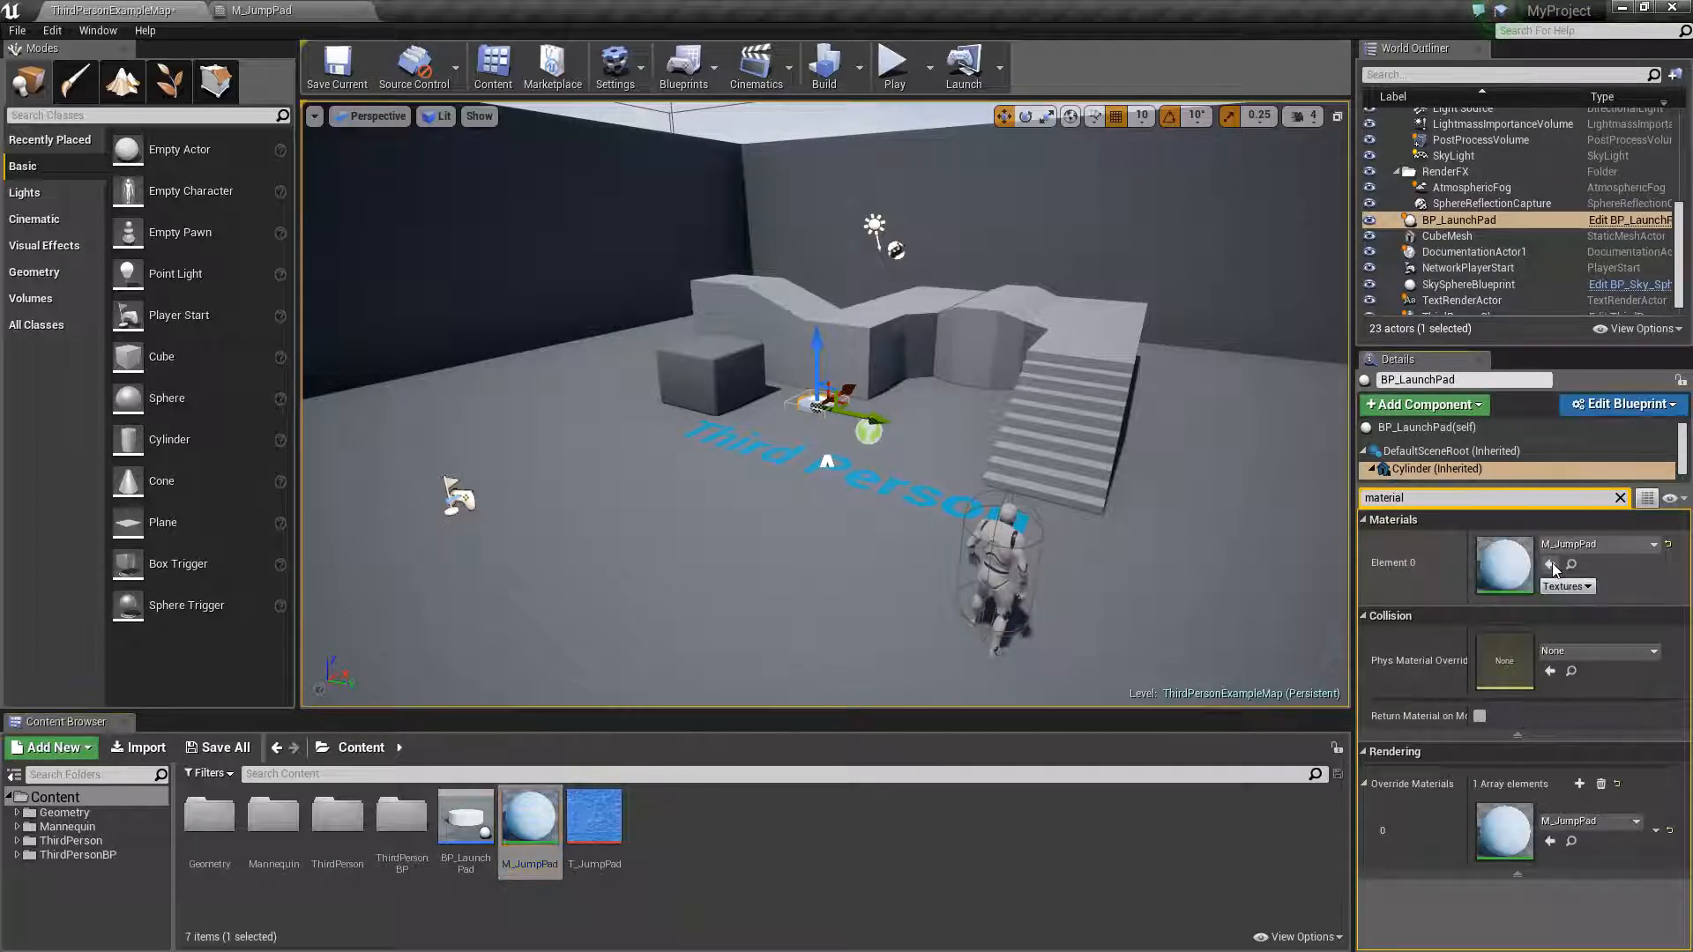
left_click(1550, 564)
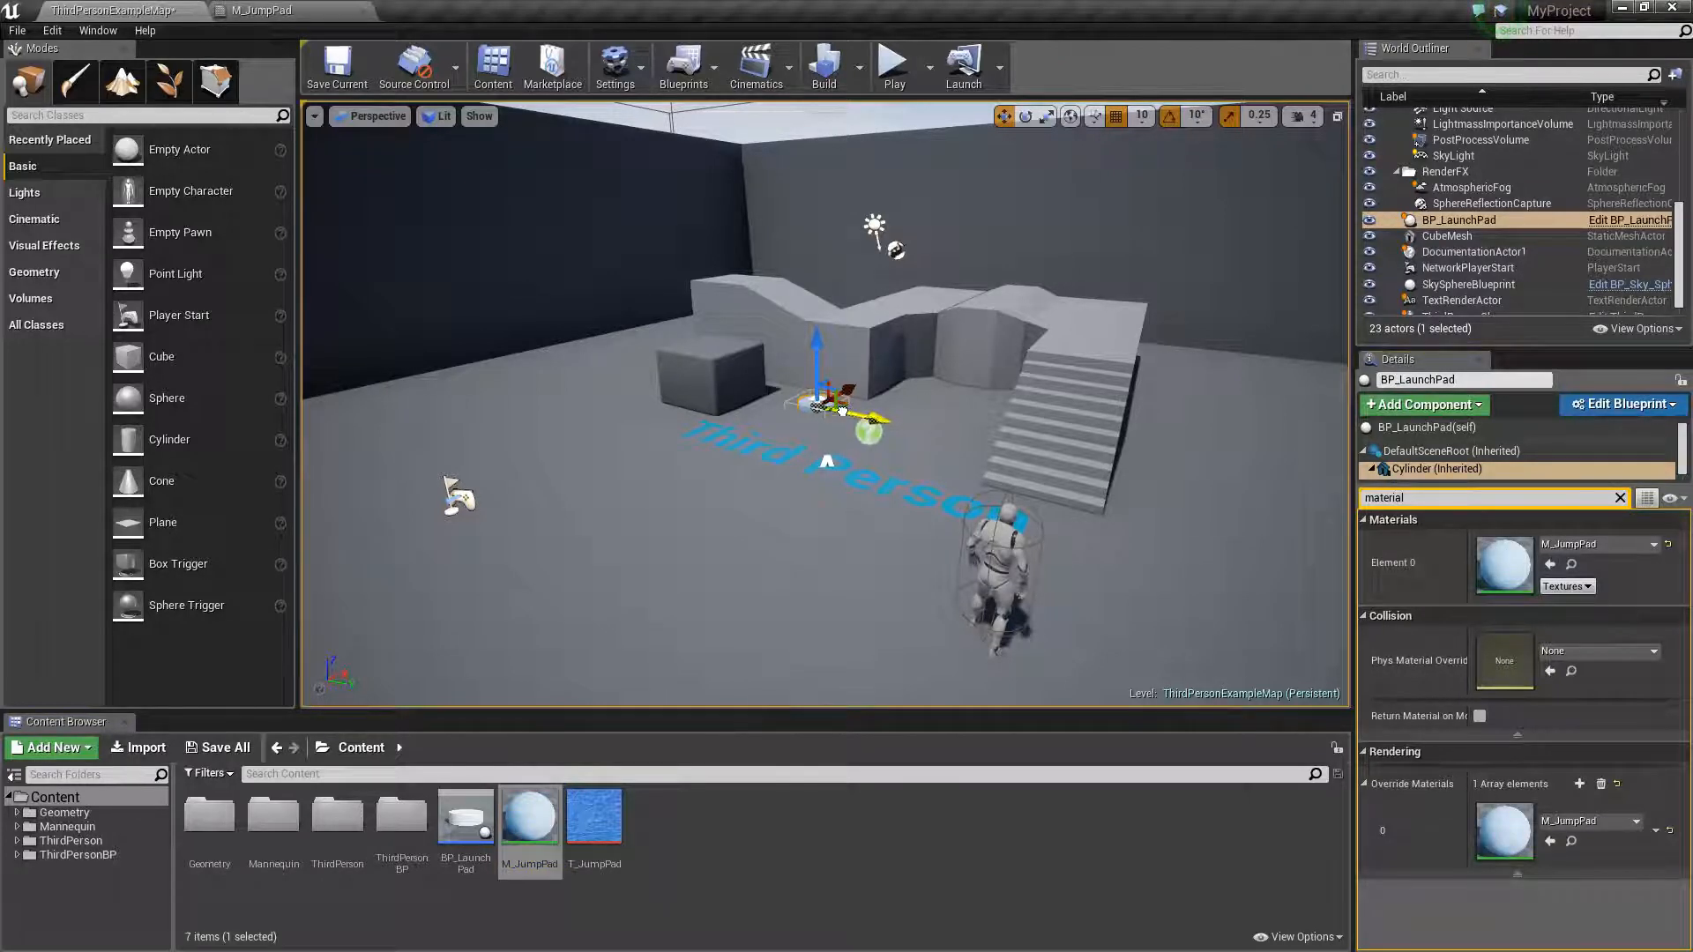
- Apply M_JumpPad as the floor's Element 0 material and undo the change
right_click(844, 350)
right_click_drag(860, 355, 860, 355)
key("w")
key("s")
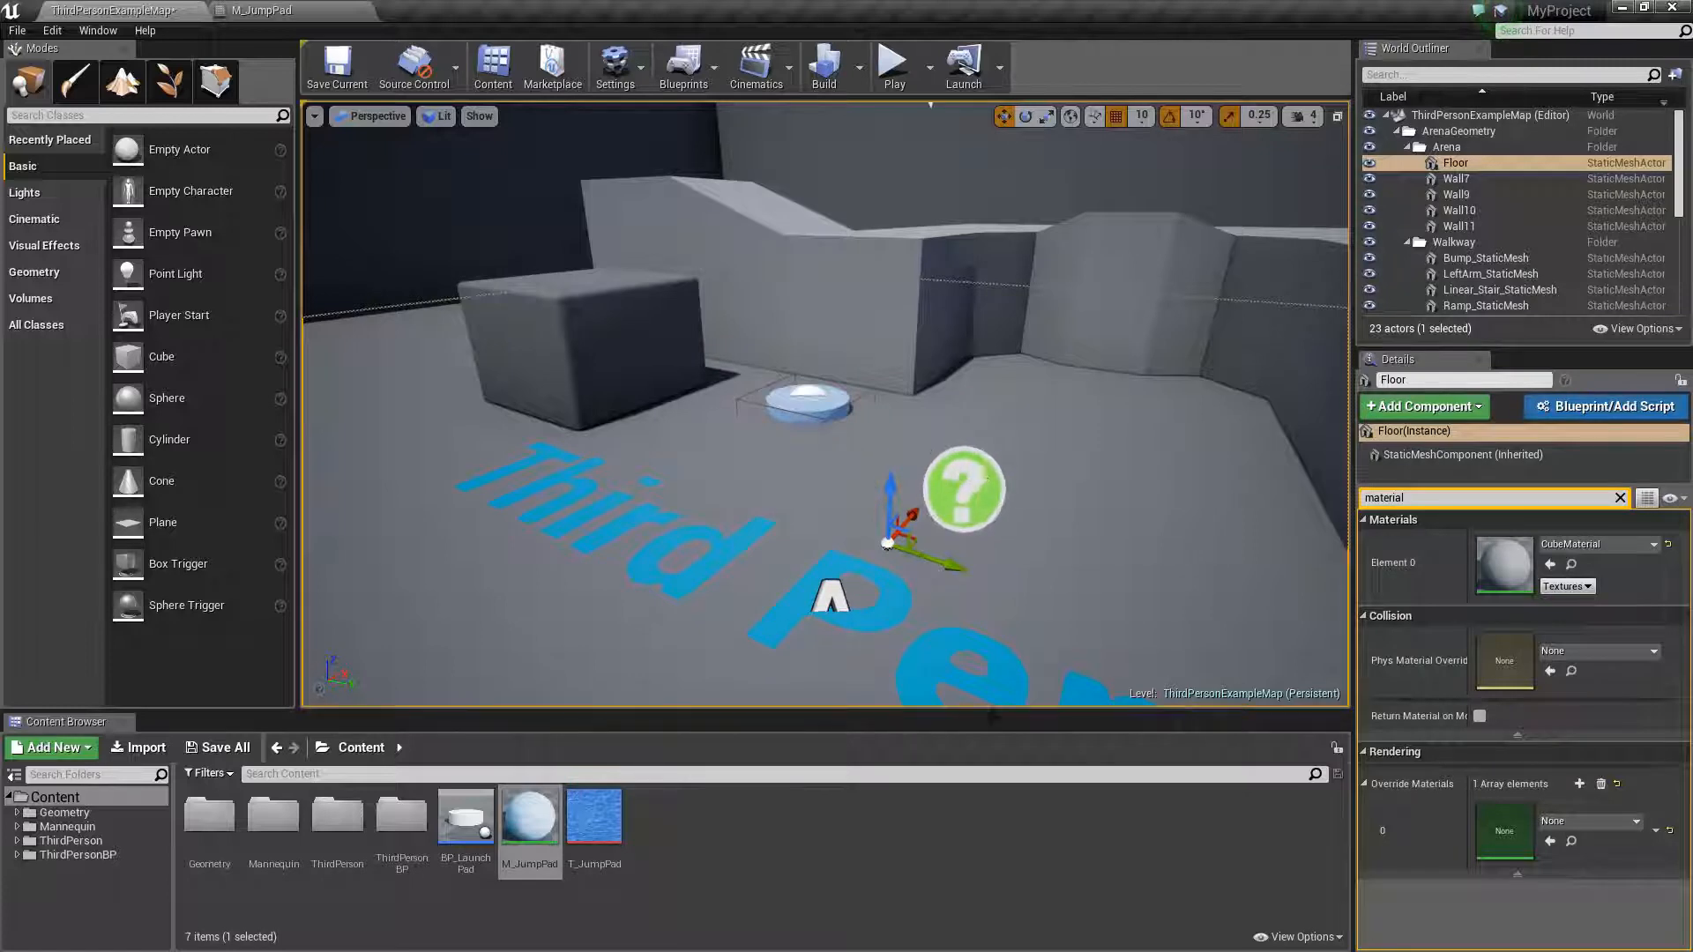
left_click(1645, 554)
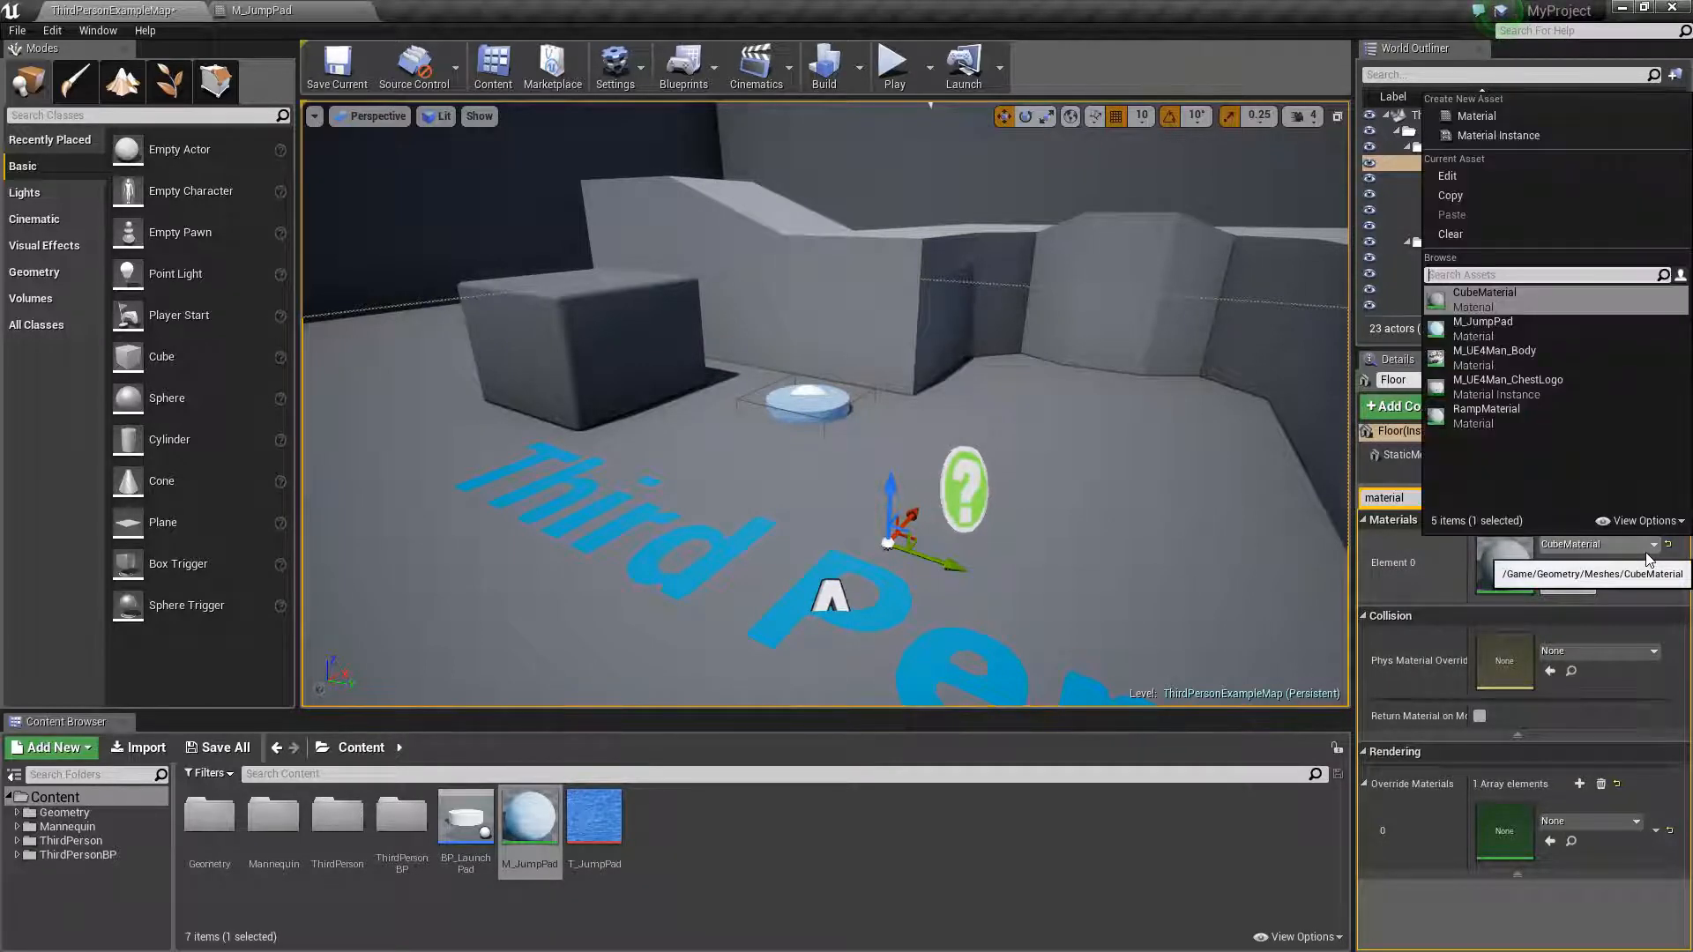
left_click(1517, 331)
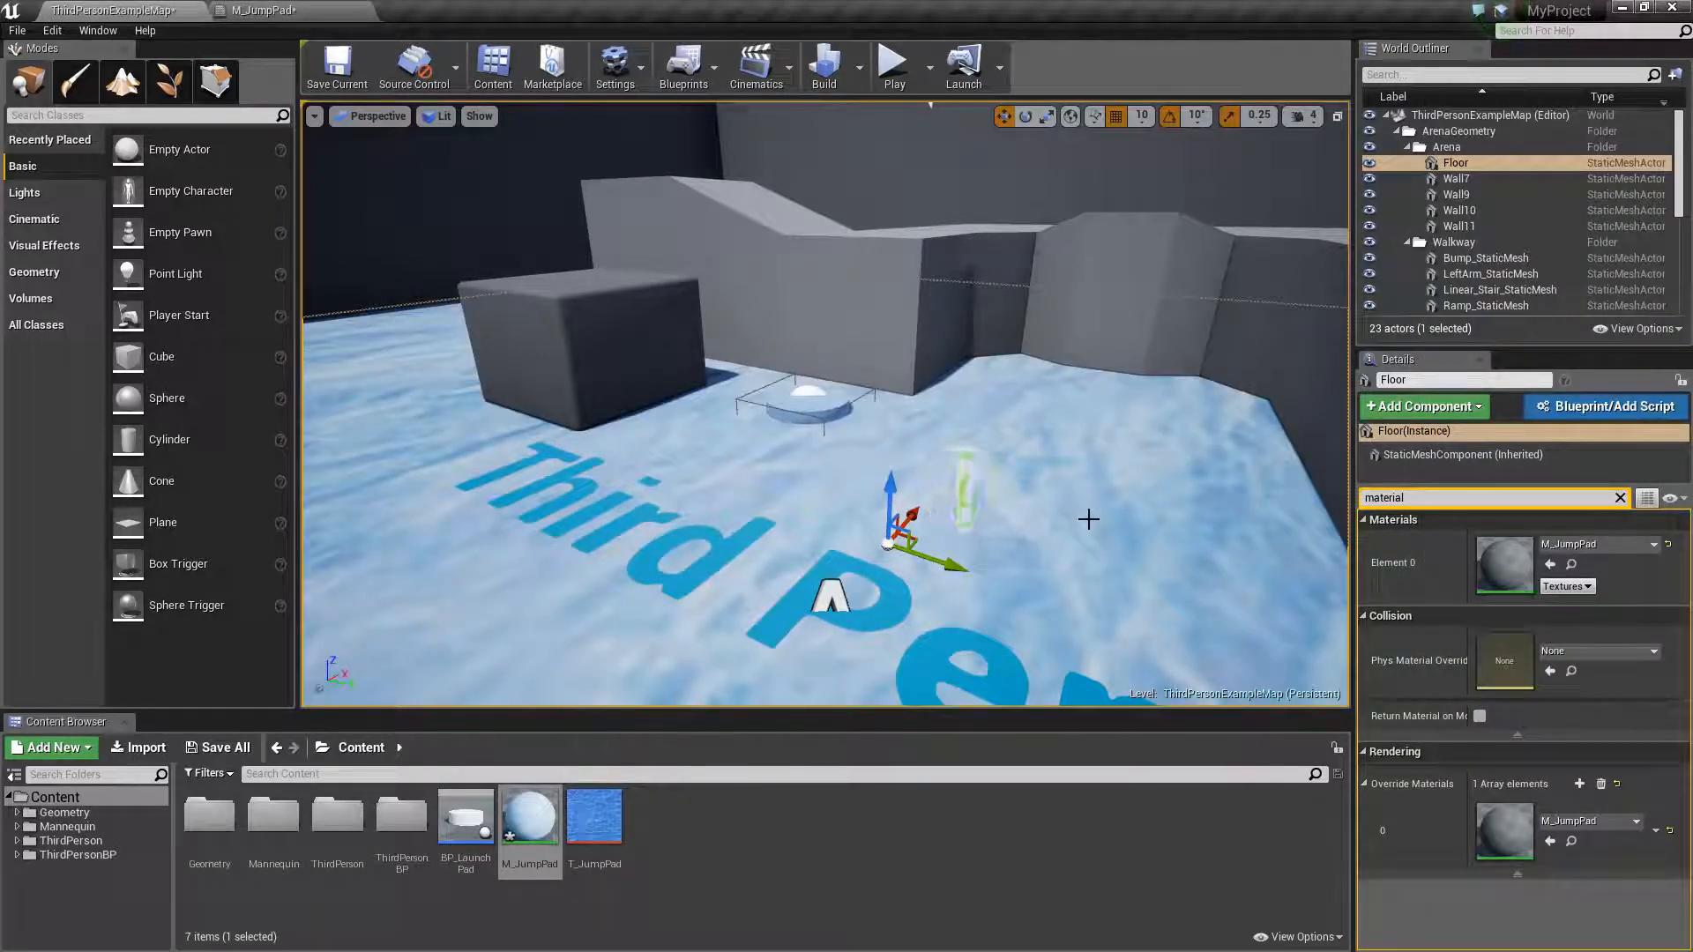
key("ctrl+z")
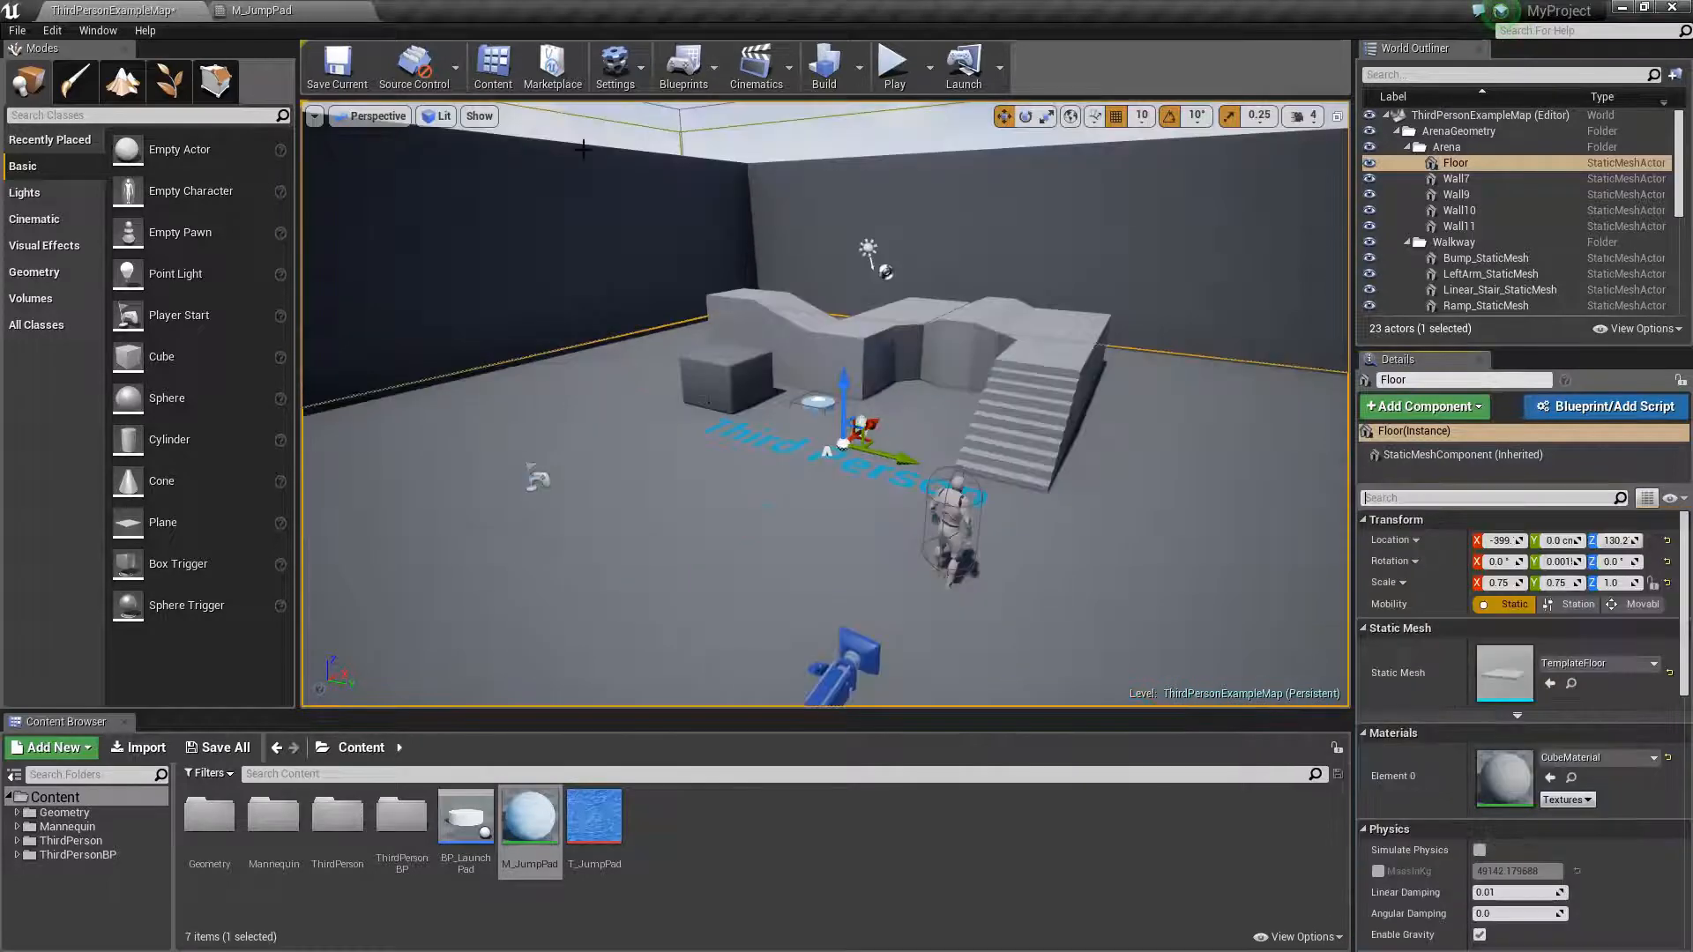
- Save the level and switch to the M_JumpPad material editor
key("ctrl+s")
left_click(300, 9)
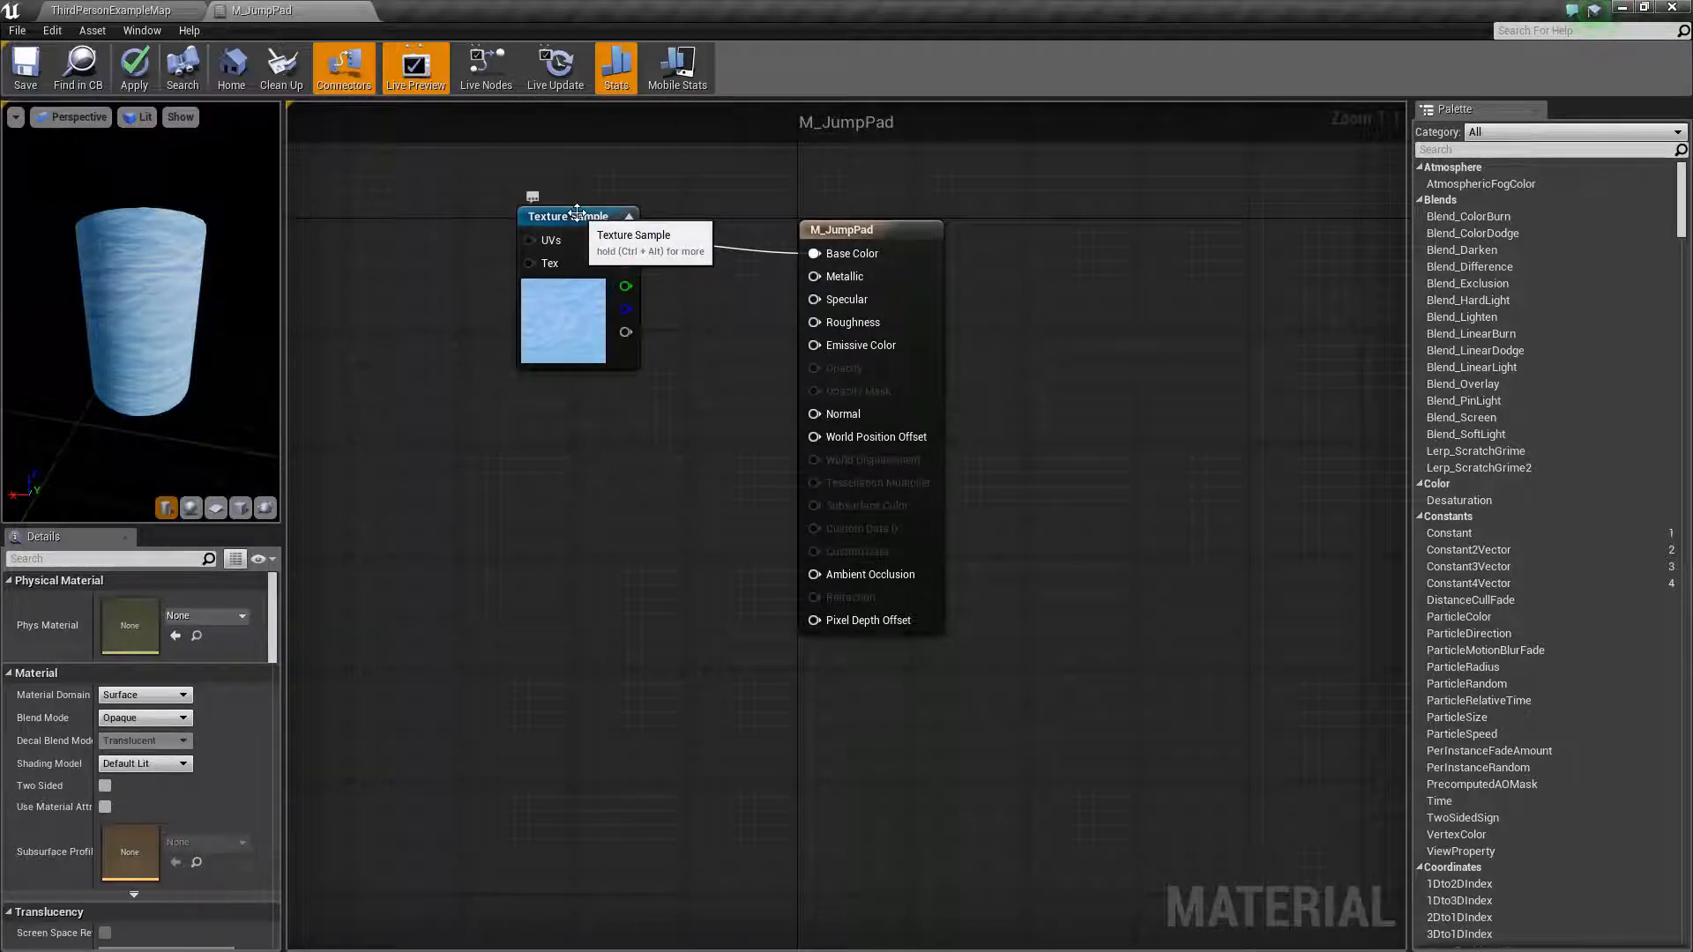
- Move the Texture Sample node up and add a ScalarParameter node wired into the material's Metallic input
left_click_drag(577, 213, 494, 188)
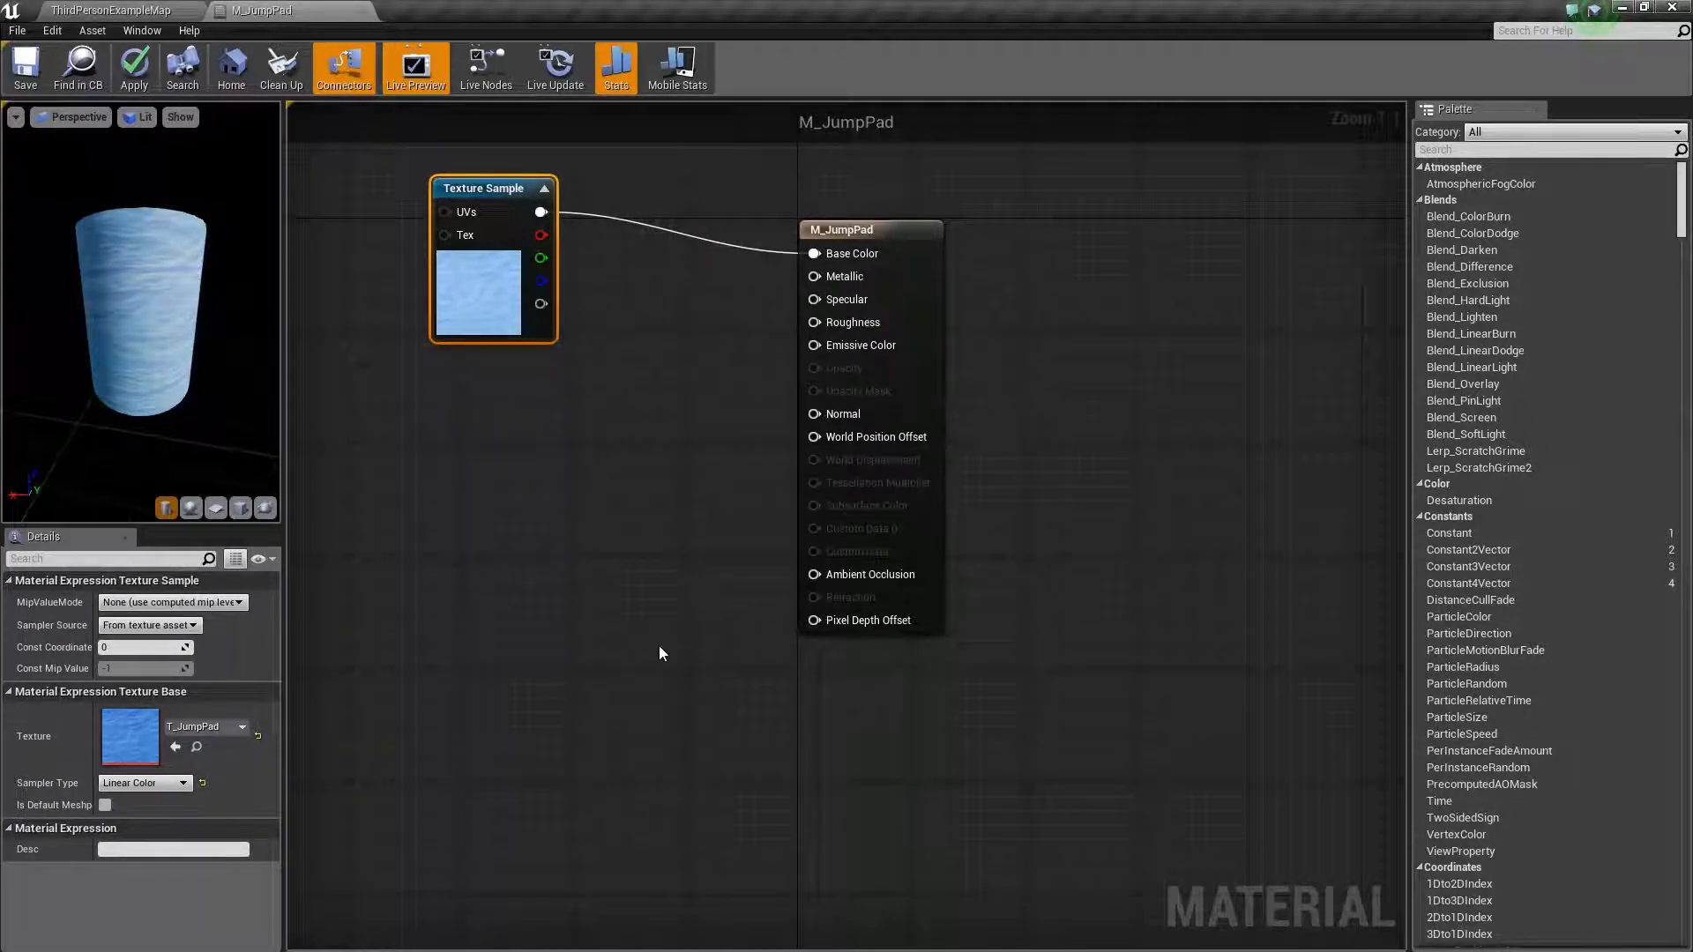
left_click(874, 229)
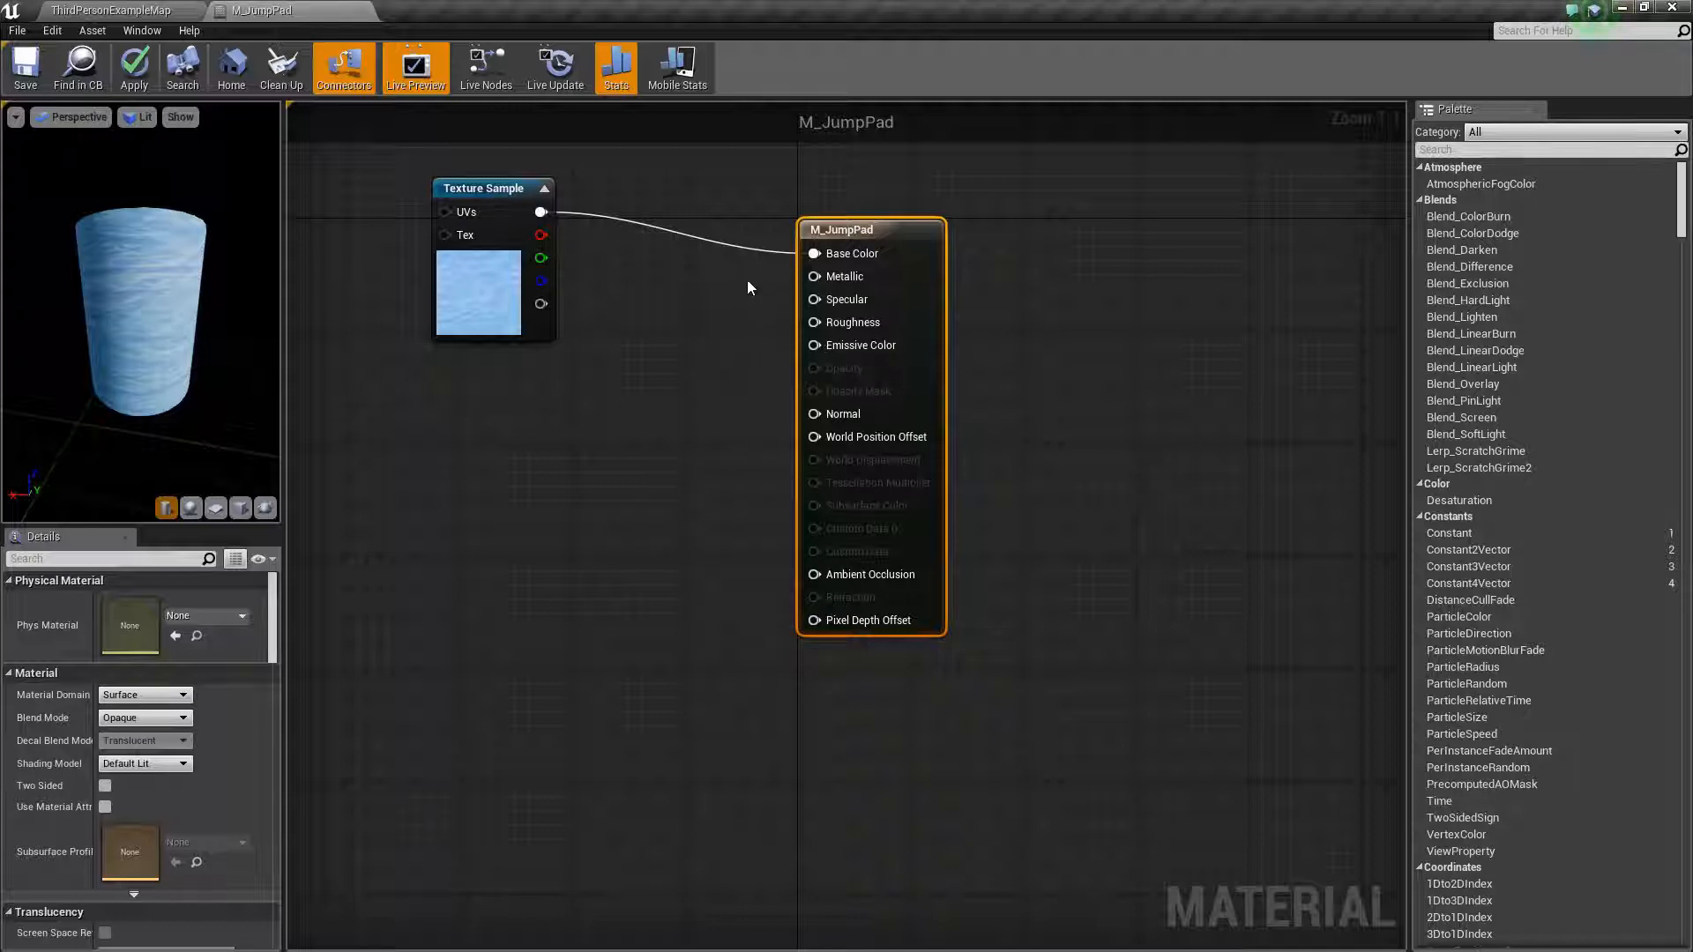
left_click_drag(814, 276, 679, 324)
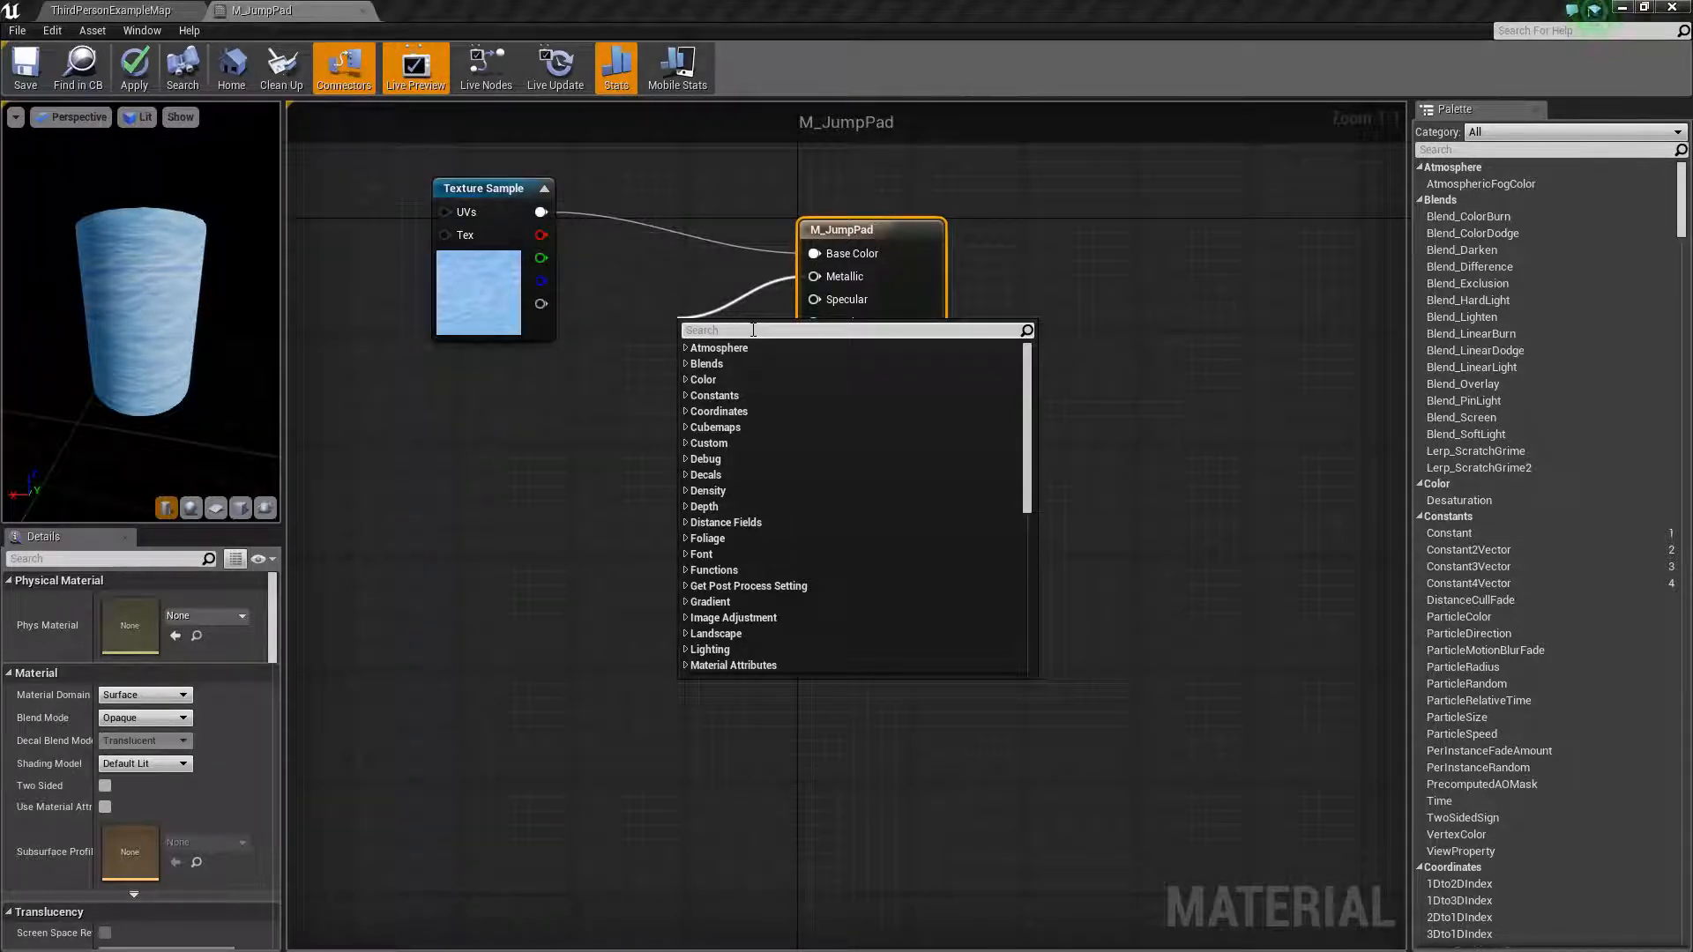
type("scaler")
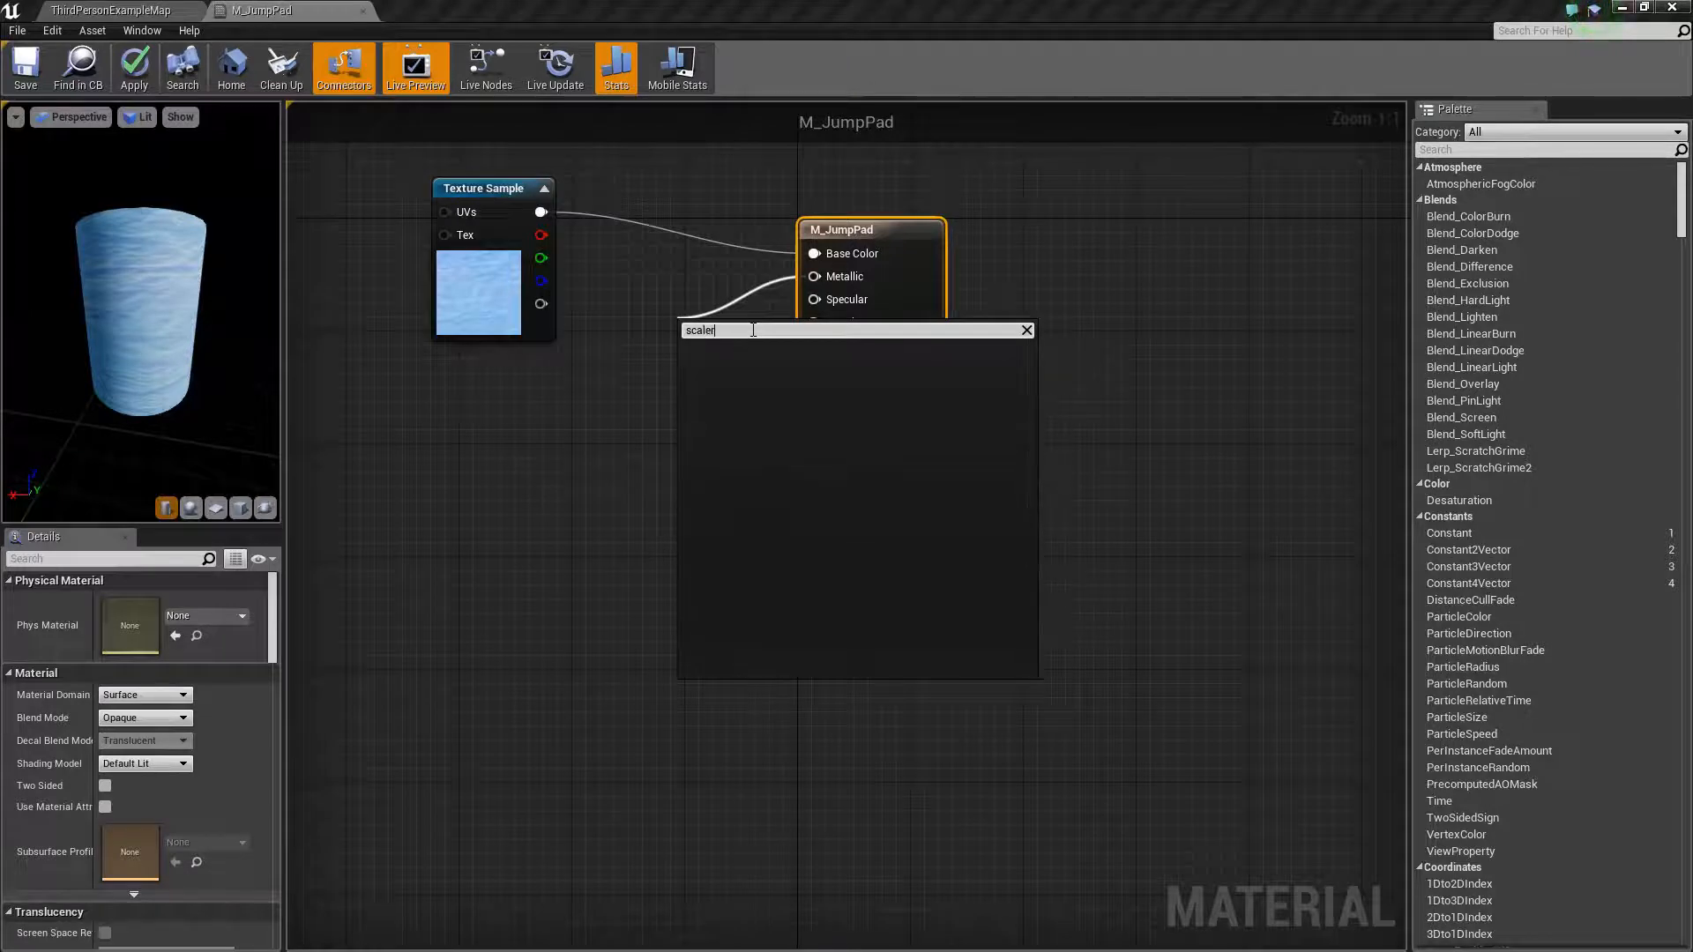
key("BackSpace")
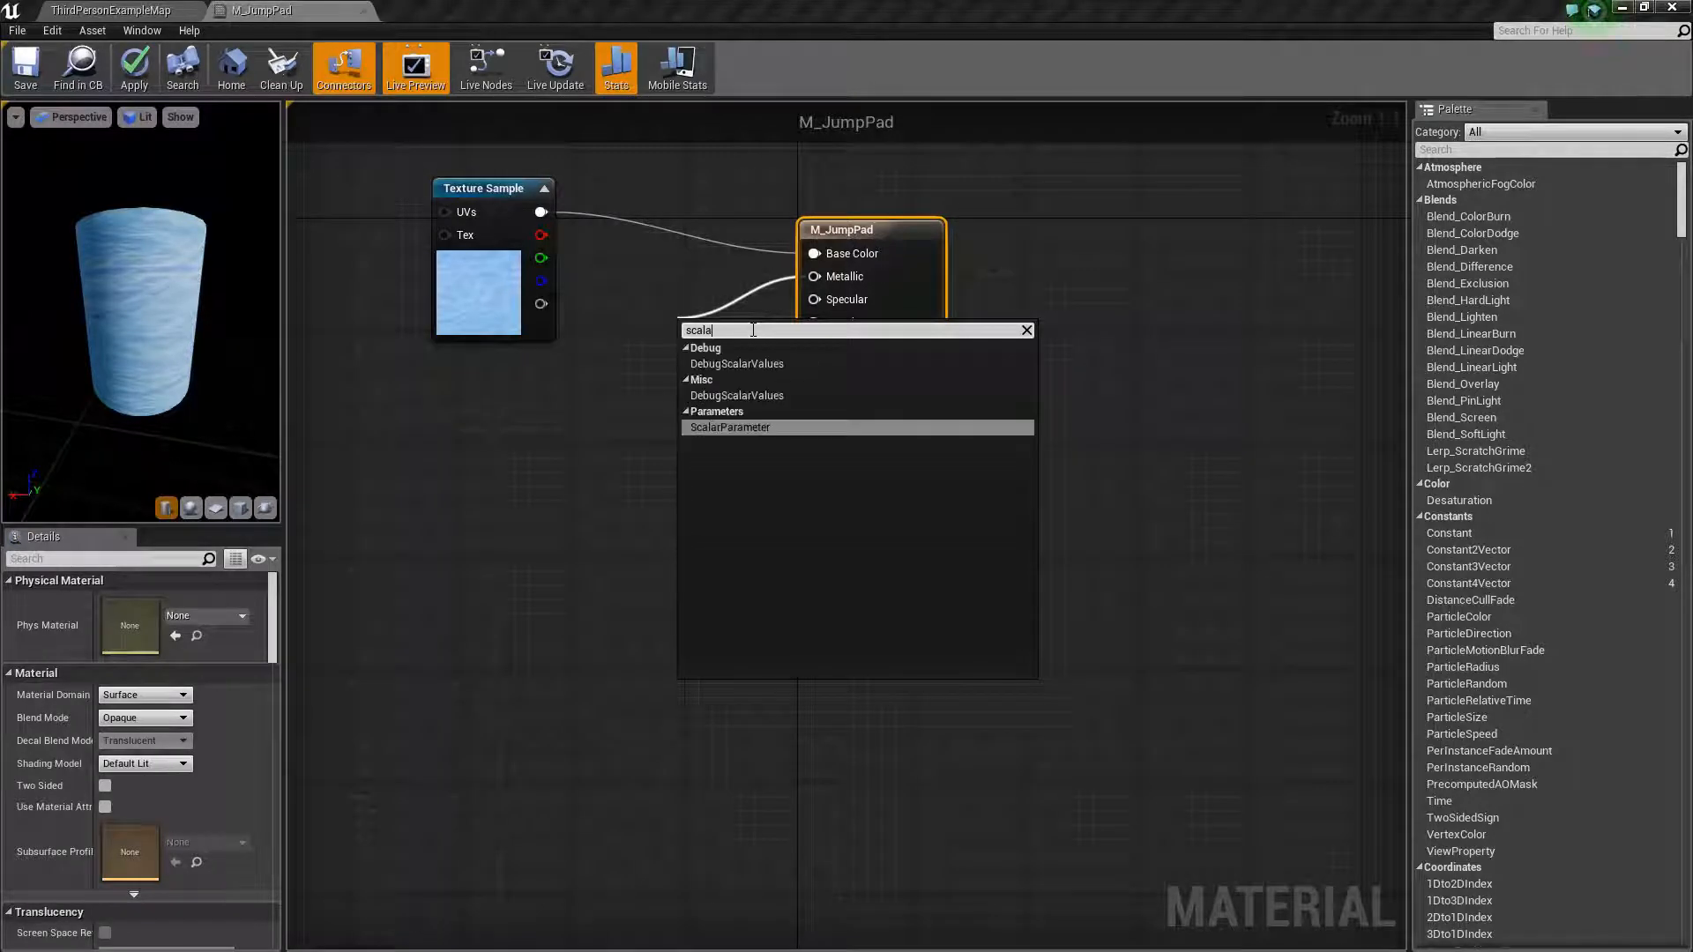
left_click(739, 427)
left_click_drag(712, 342, 668, 294)
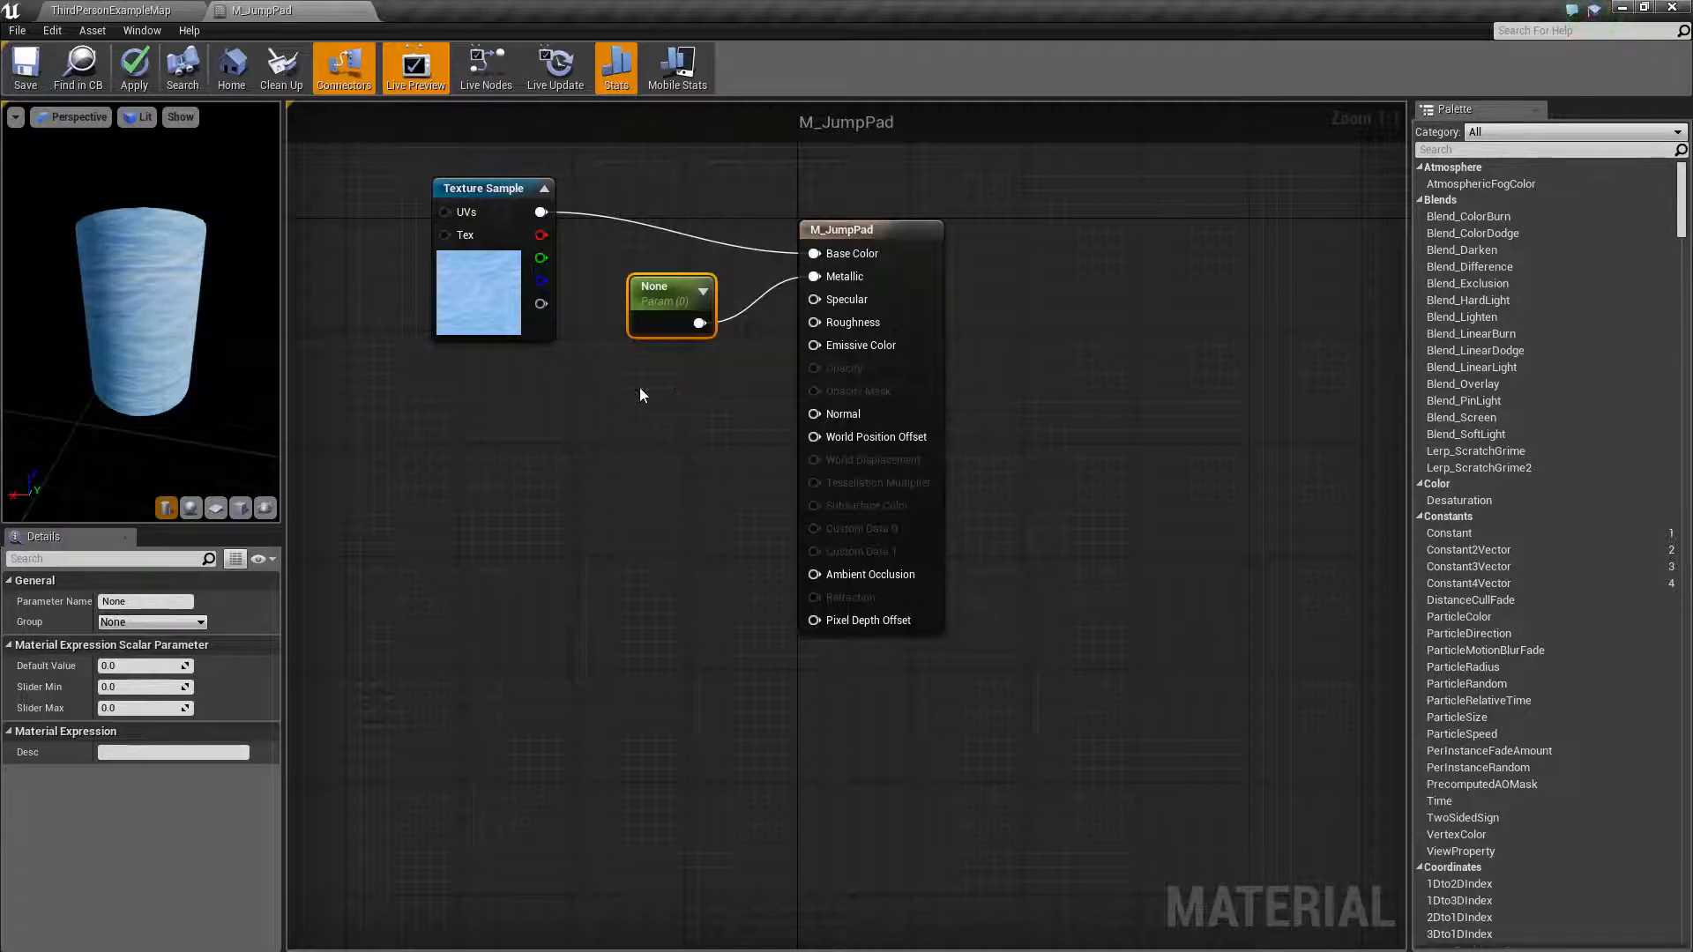
- Name the new parameter Metallic and set its default value to 0.5
left_click(139, 602)
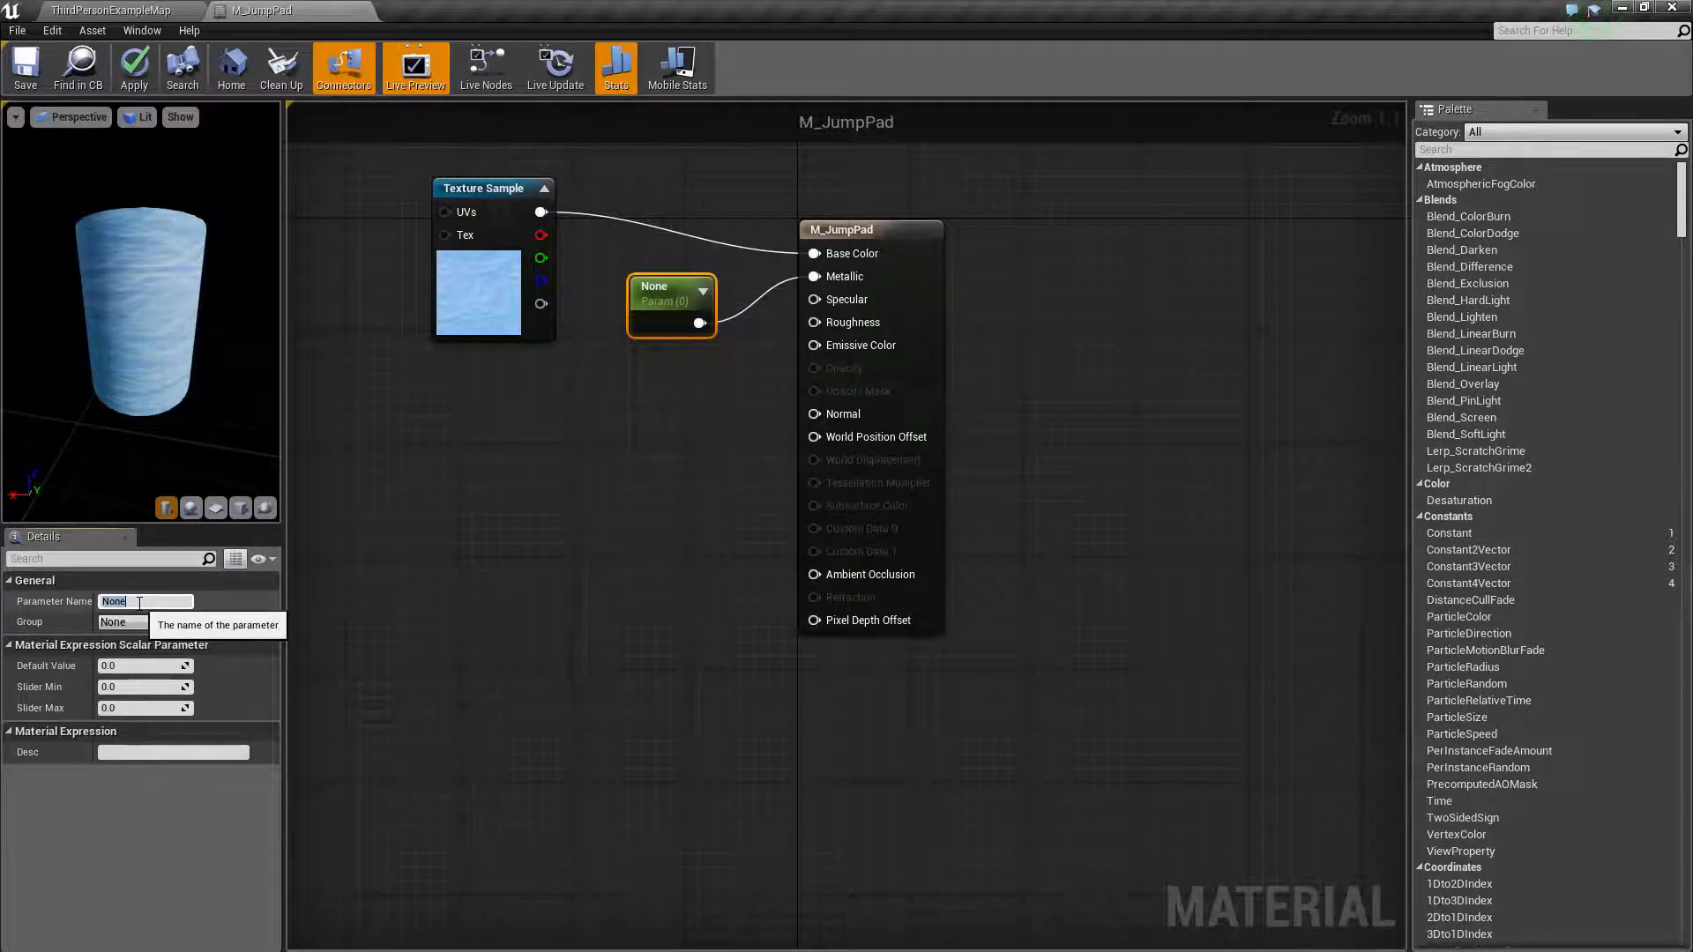
type("Metallic")
key("Return")
left_click(130, 667)
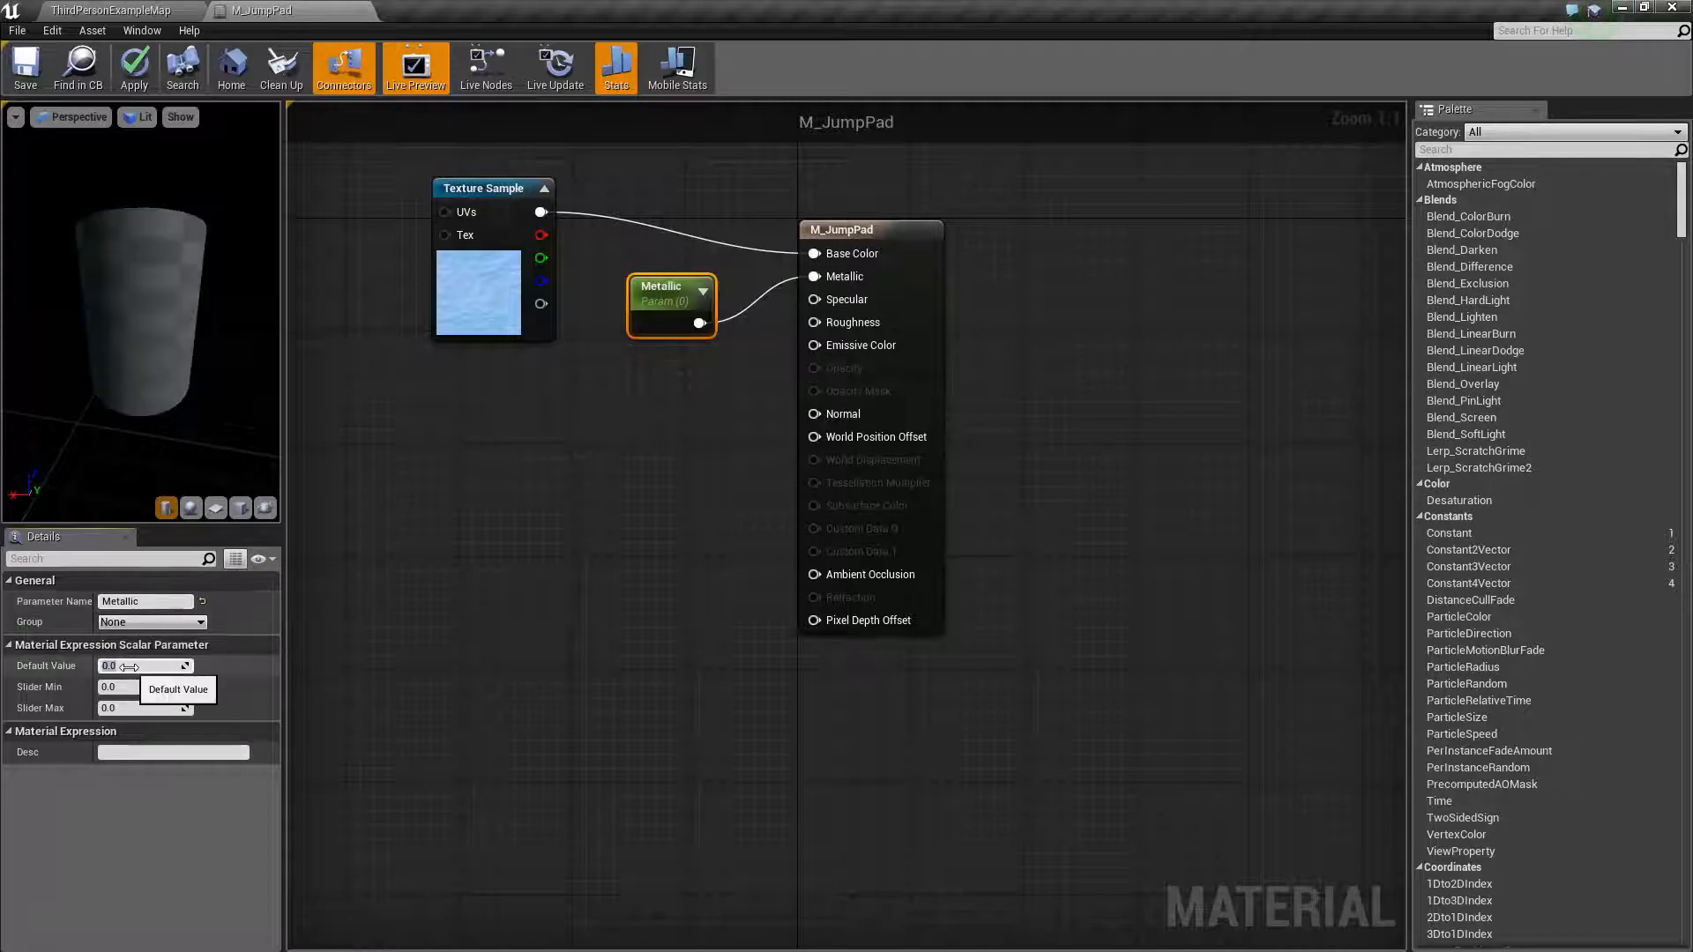
type("0.5")
key("Return")
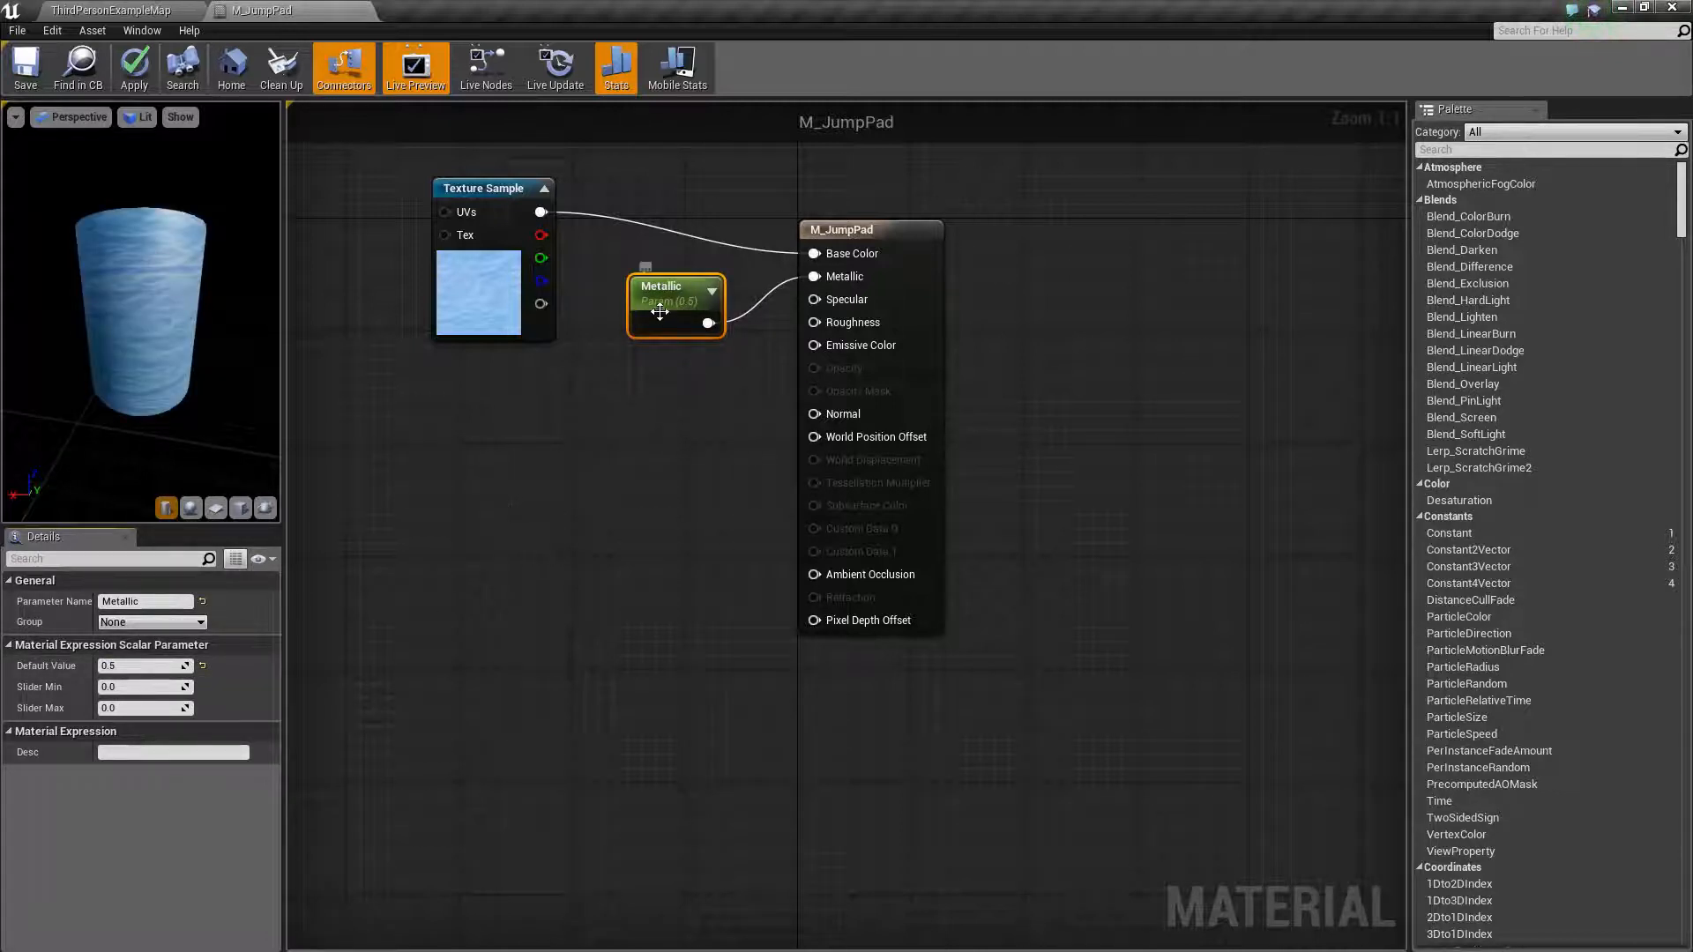
left_click_drag(662, 305, 649, 279)
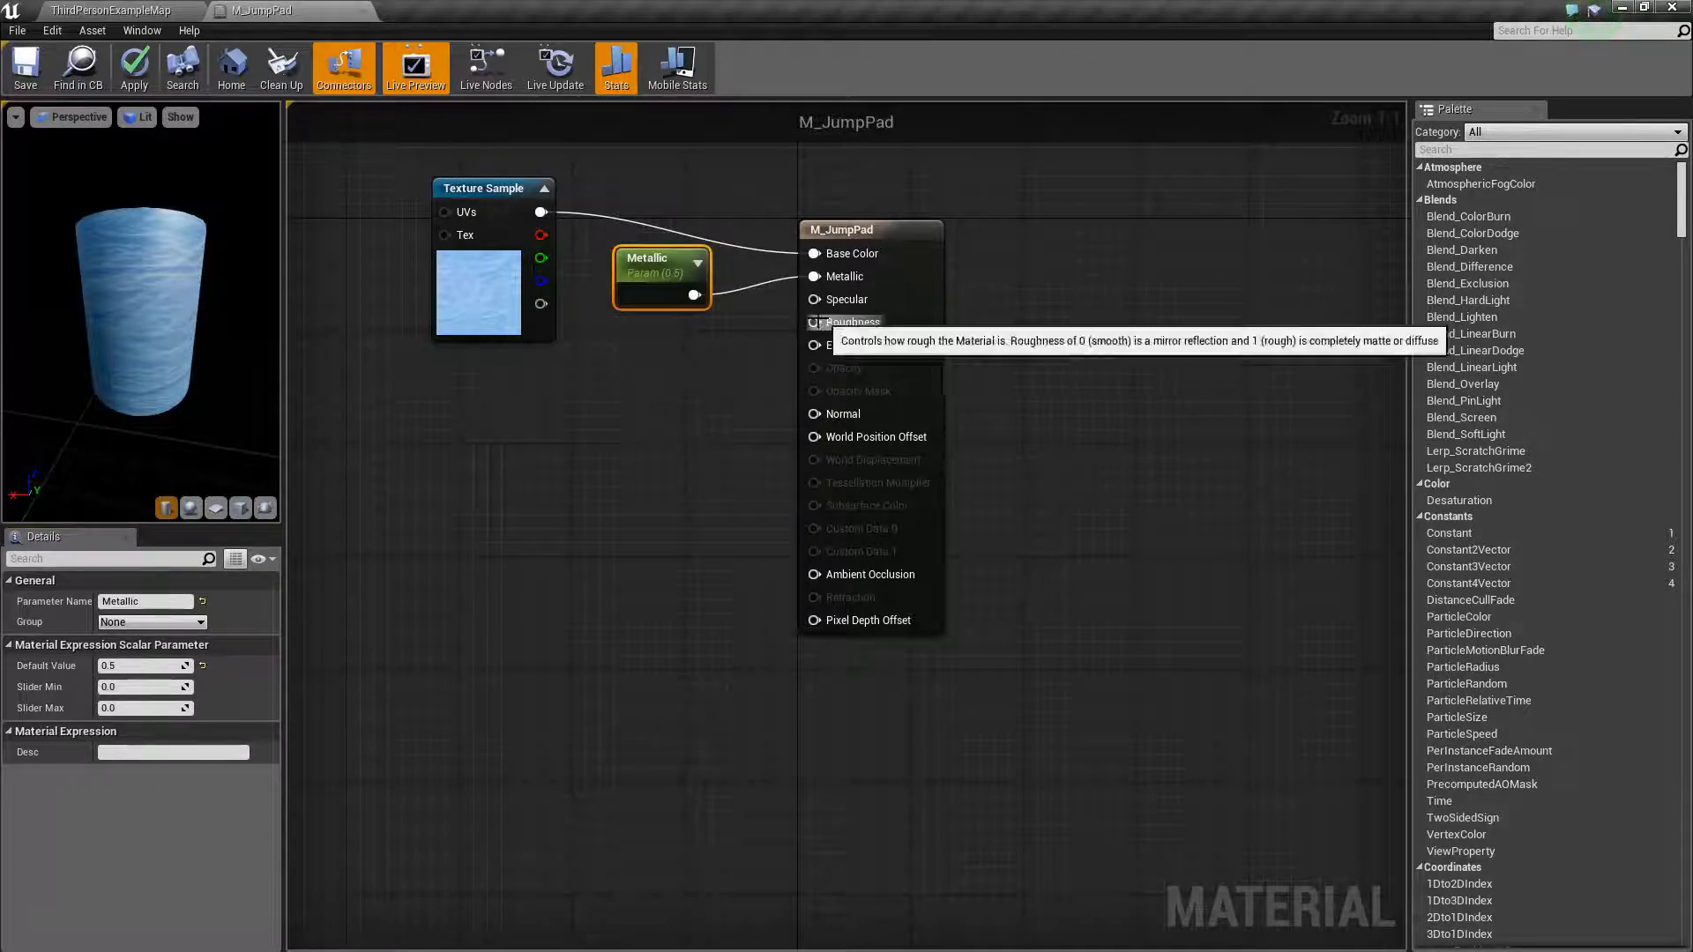
- Add a second ScalarParameter node wired into the material's Roughness input
left_click_drag(813, 321, 670, 378)
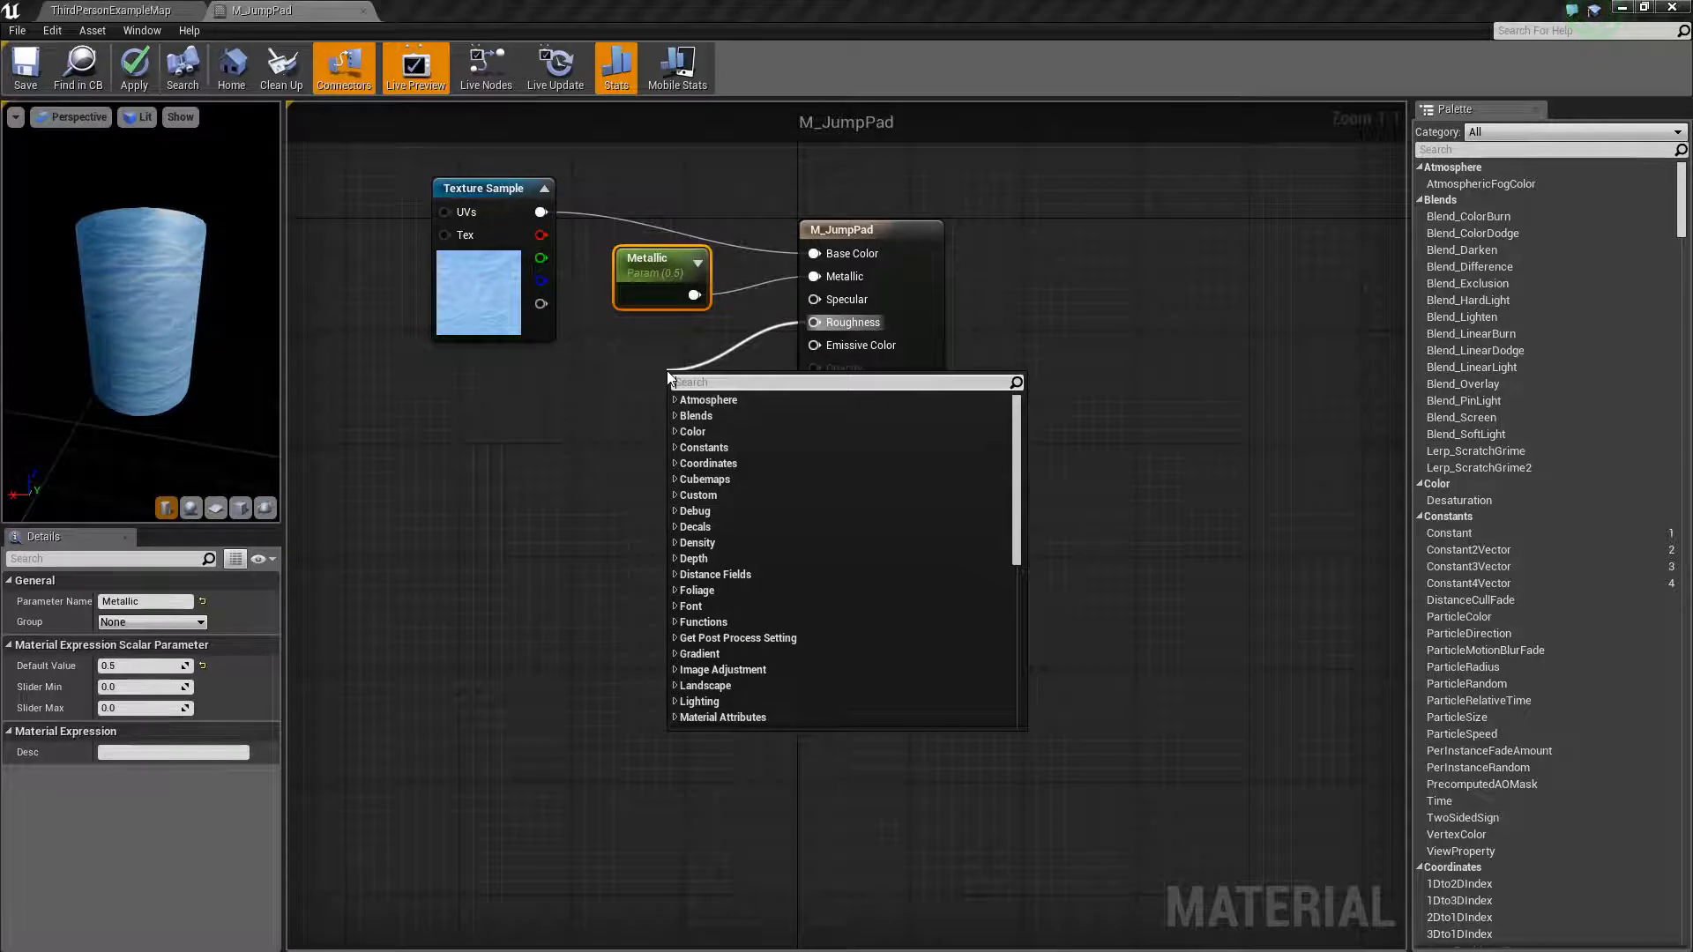
type("scalar")
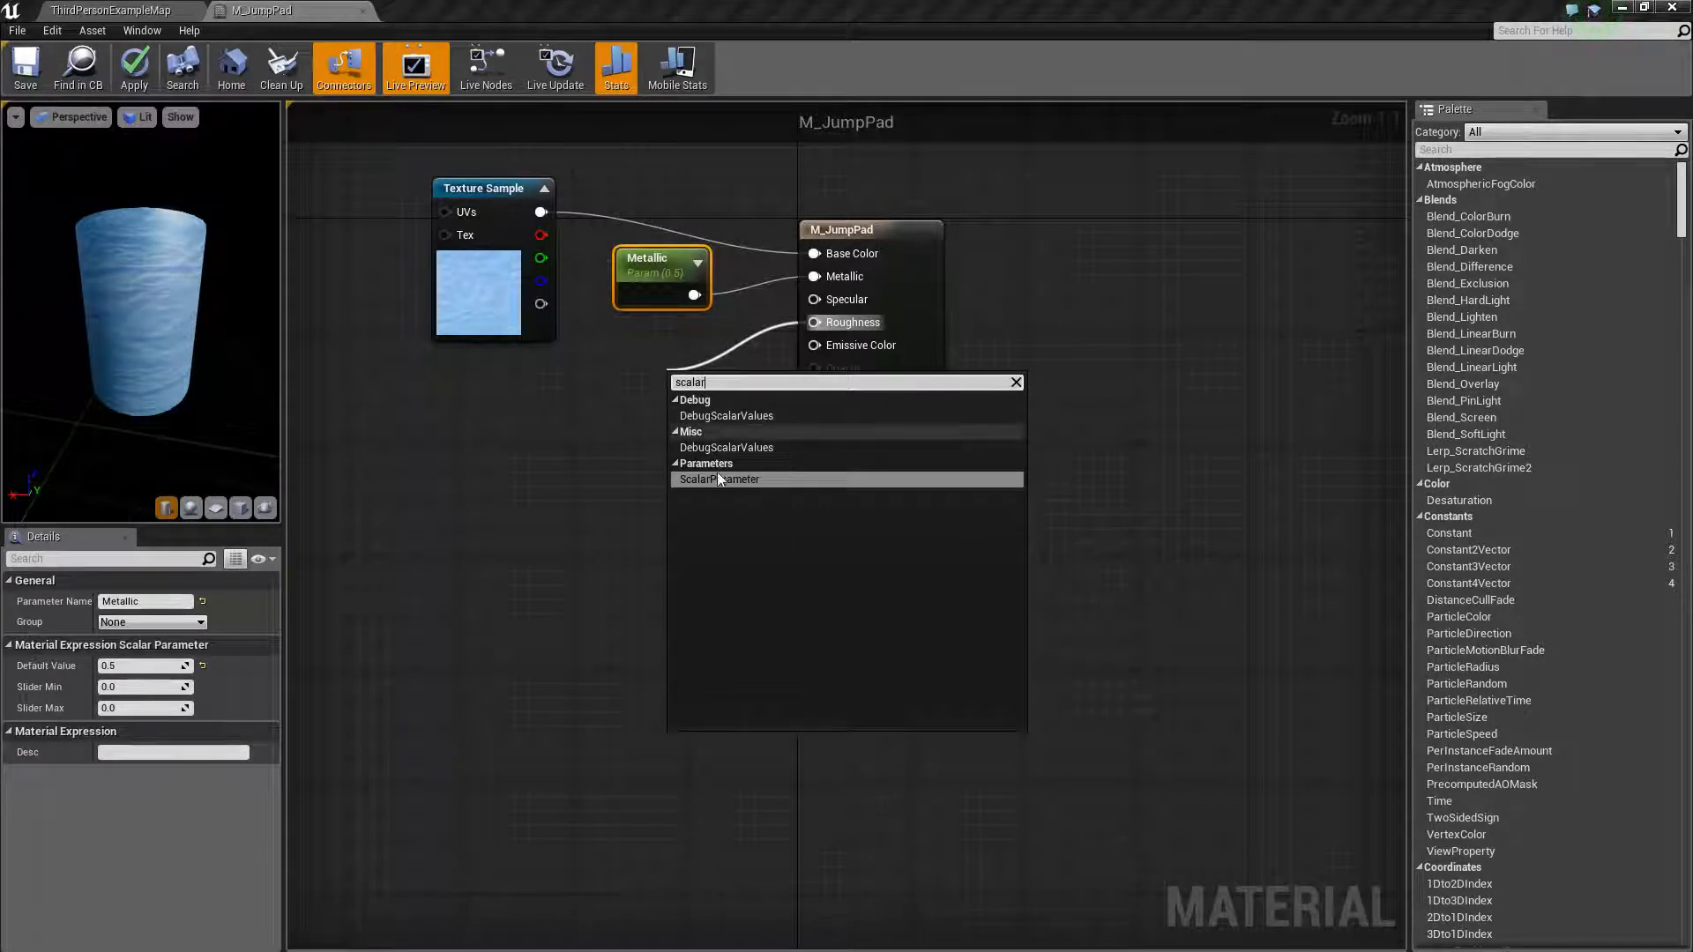
left_click(729, 477)
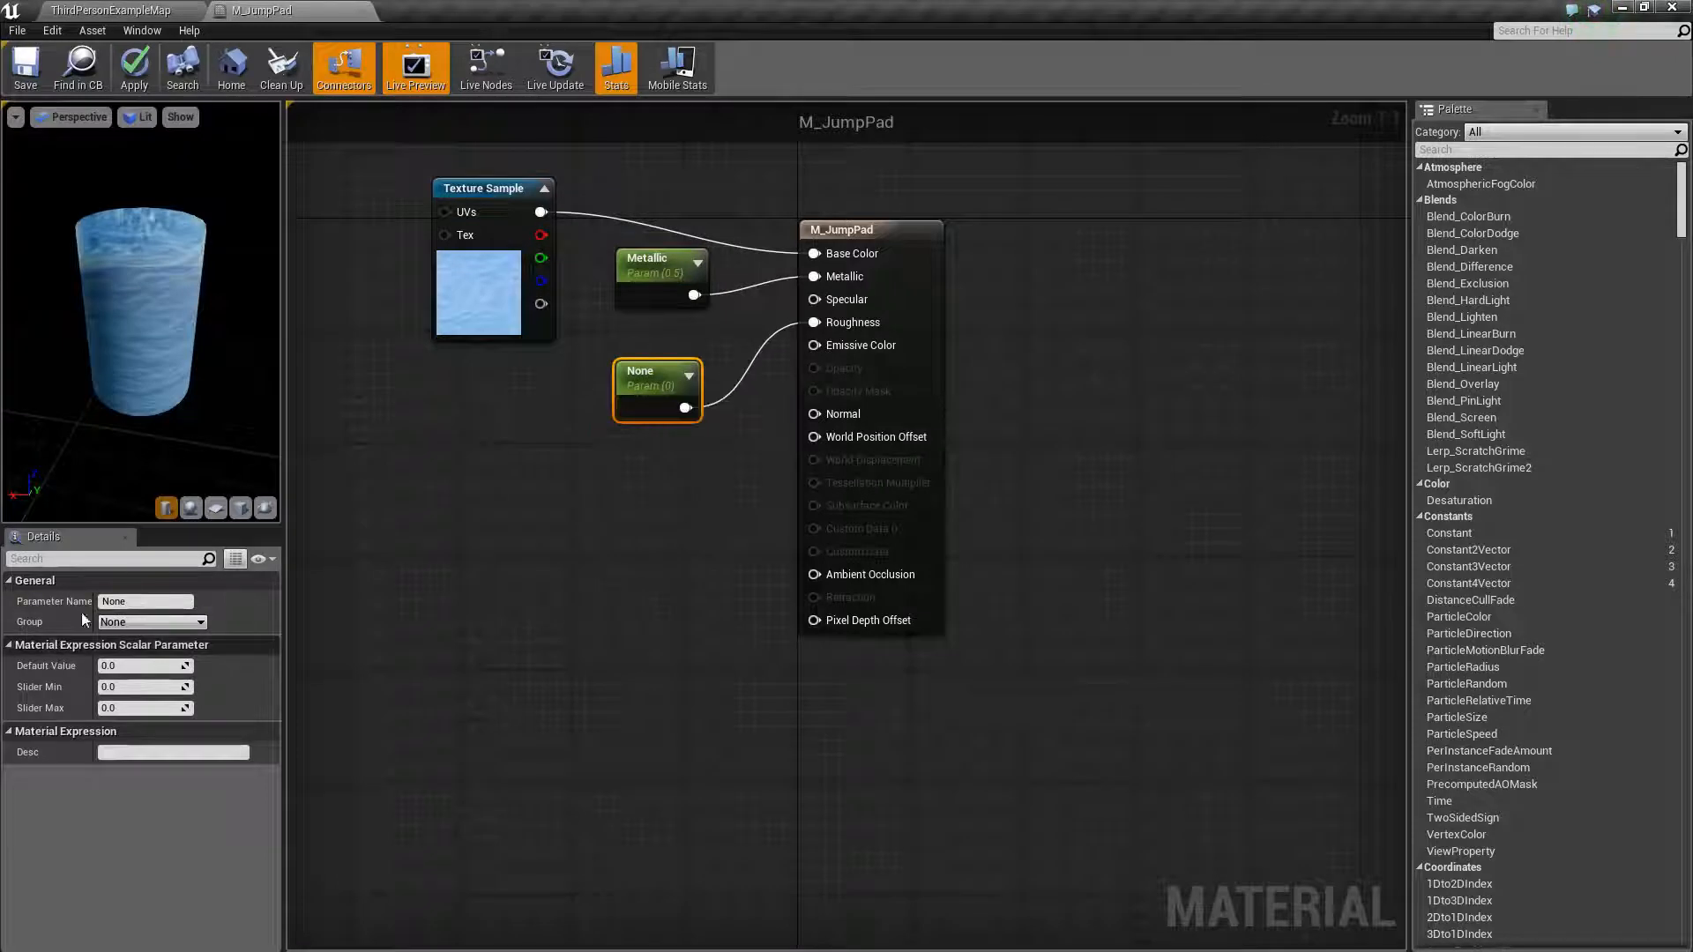
- Name the second parameter Roughness, set its default value to 0.5, and save the material
left_click(124, 601)
type("Roug")
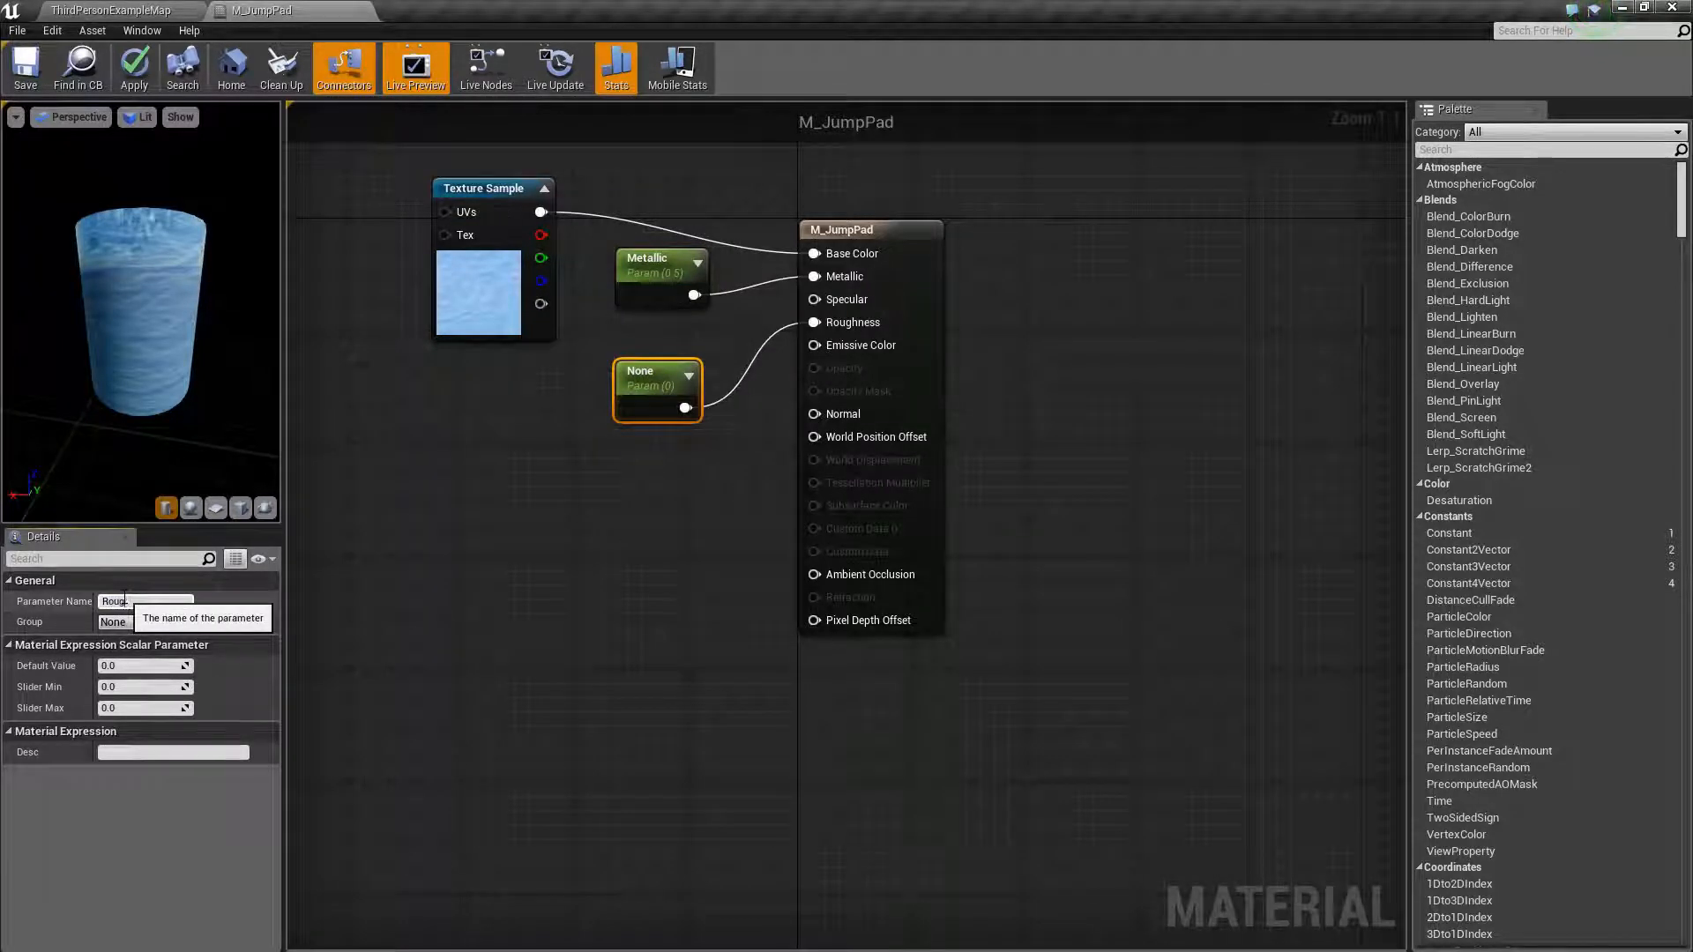
type("hness")
key("Return")
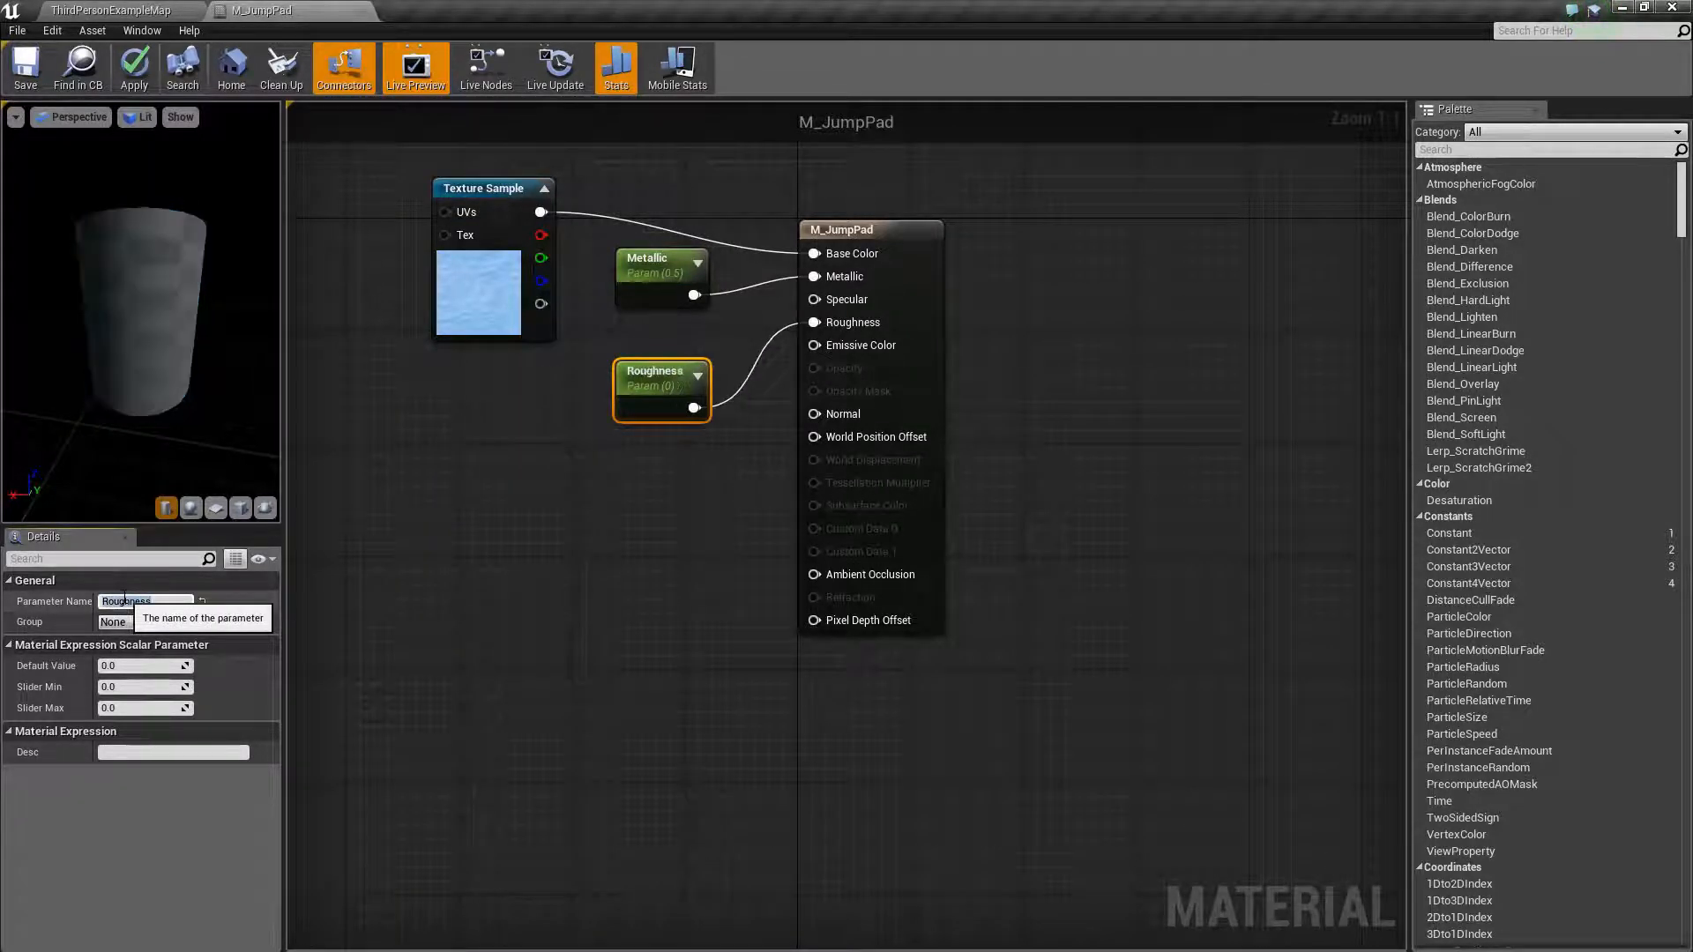
left_click(159, 670)
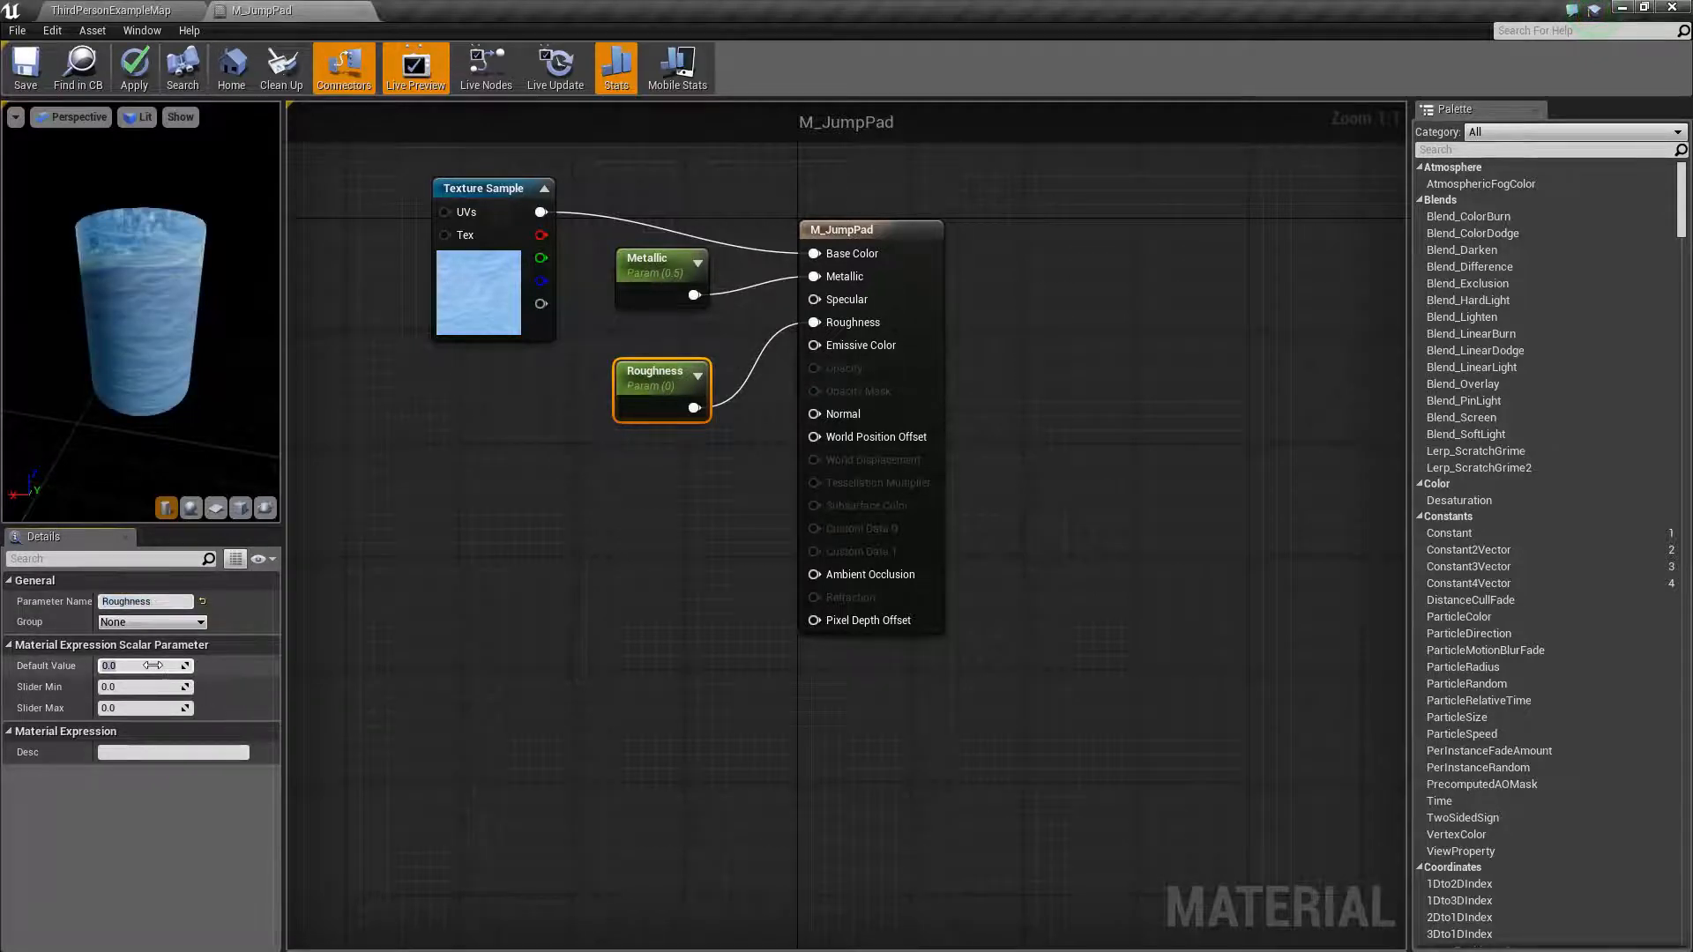
type("0.5")
key("Return")
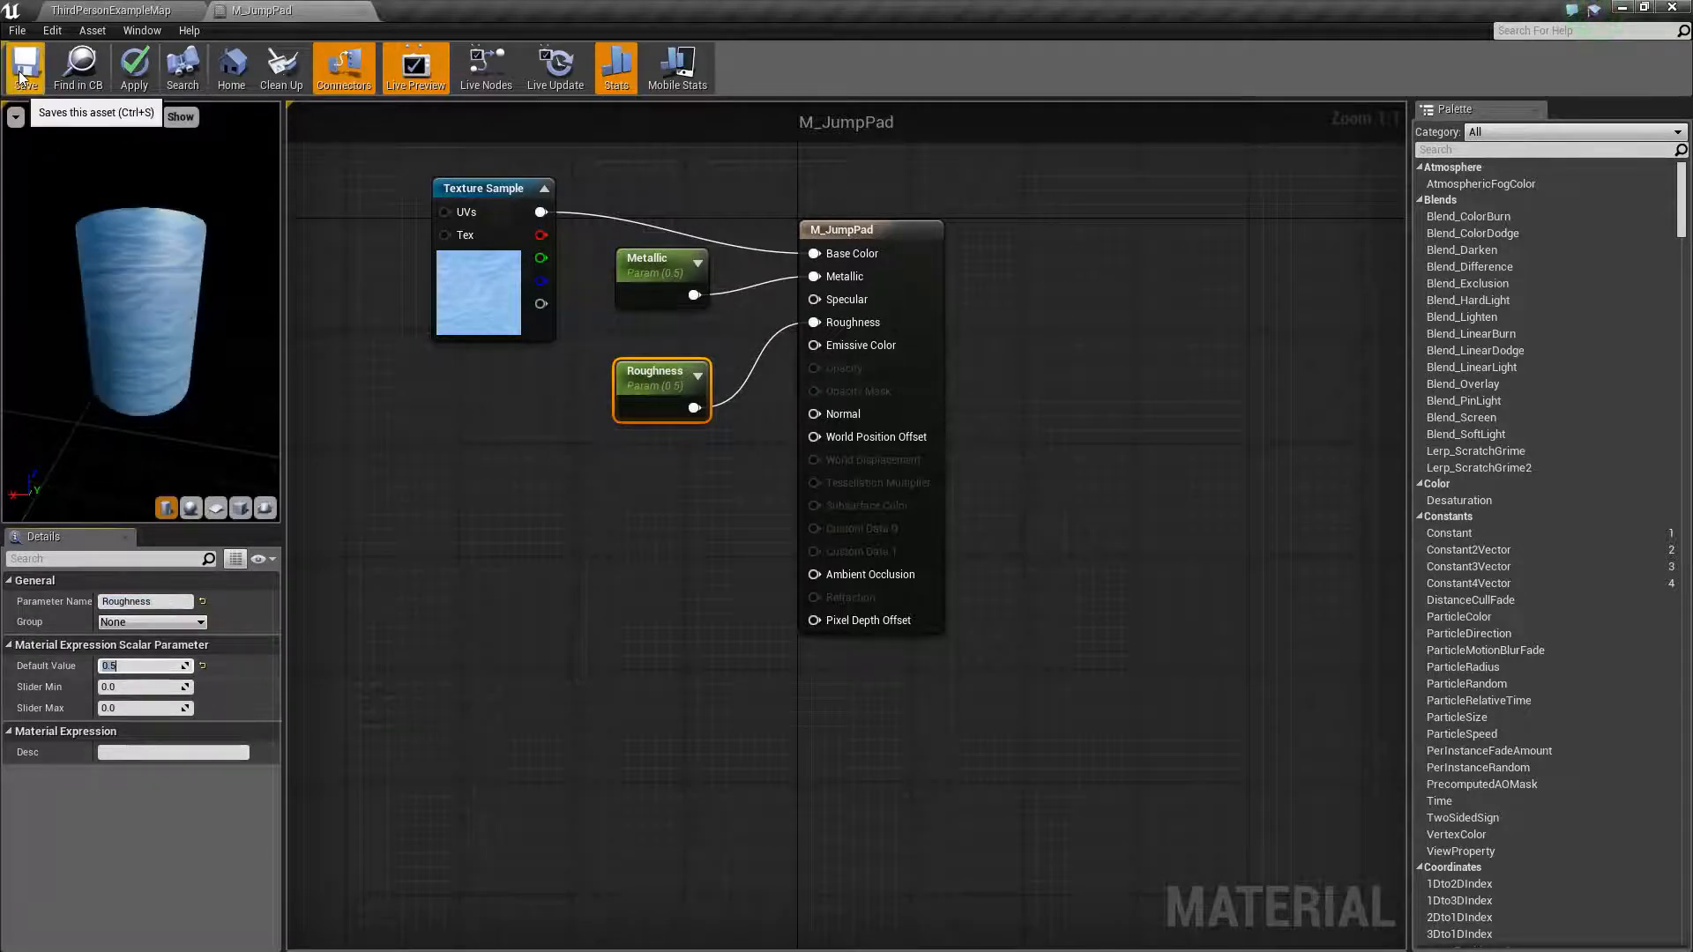
left_click(21, 72)
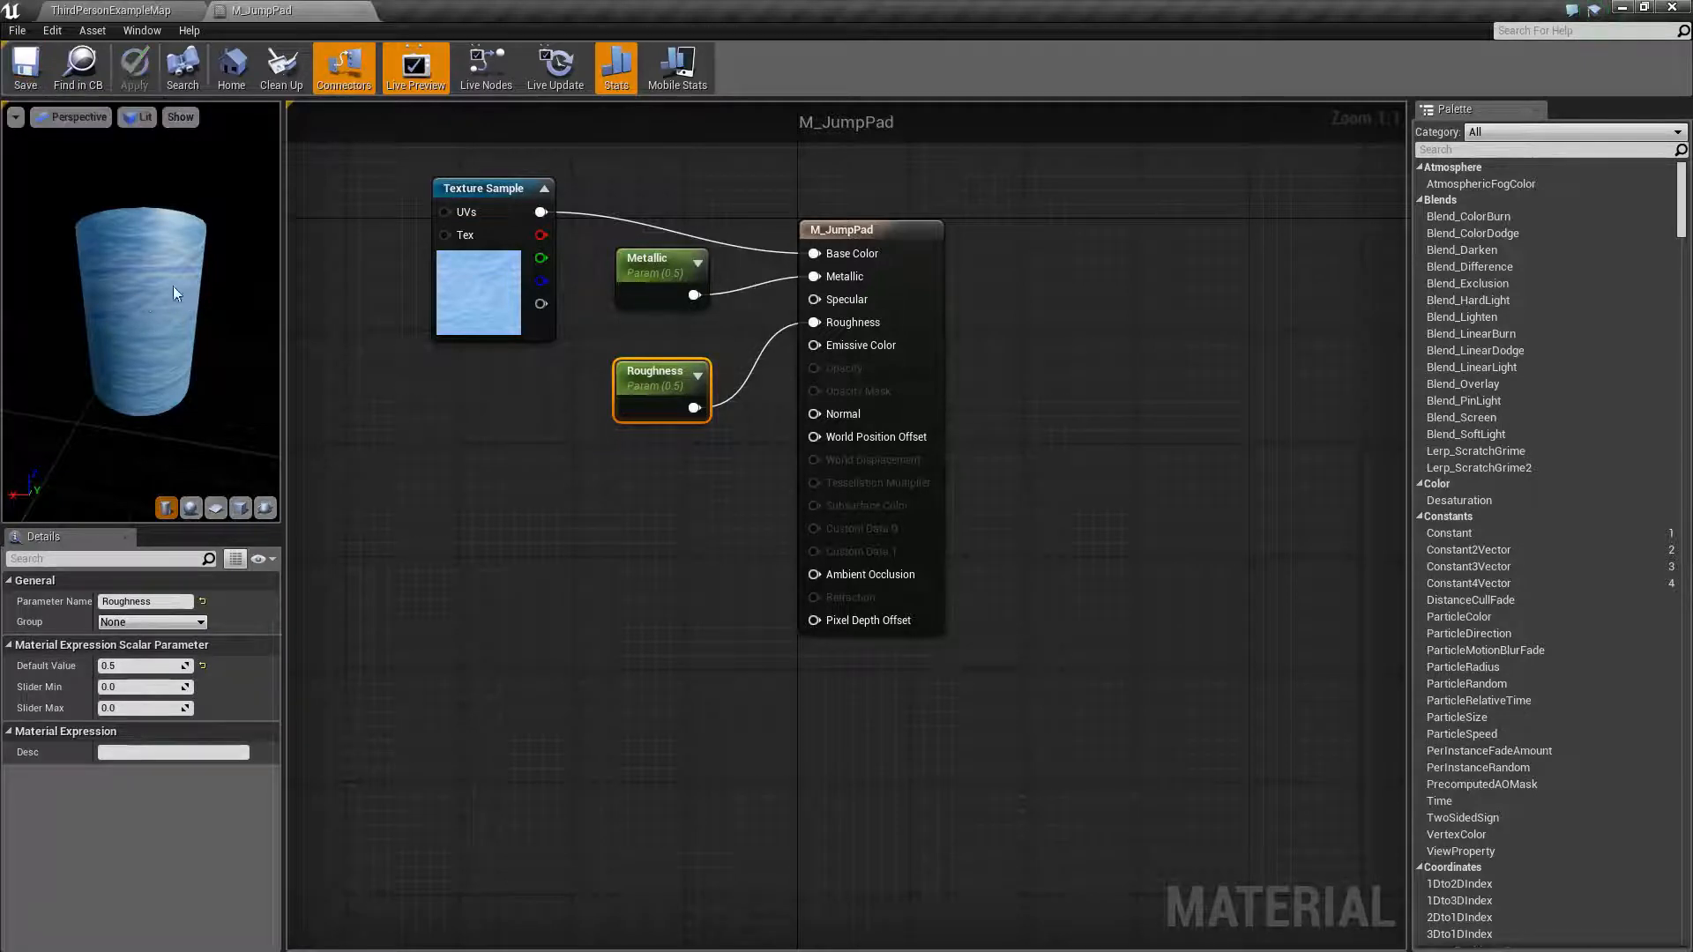
- Zoom the preview, scrub the Roughness default value and re-enter 0.5
left_click_drag(184, 284, 184, 284)
right_click_drag(183, 284, 187, 392)
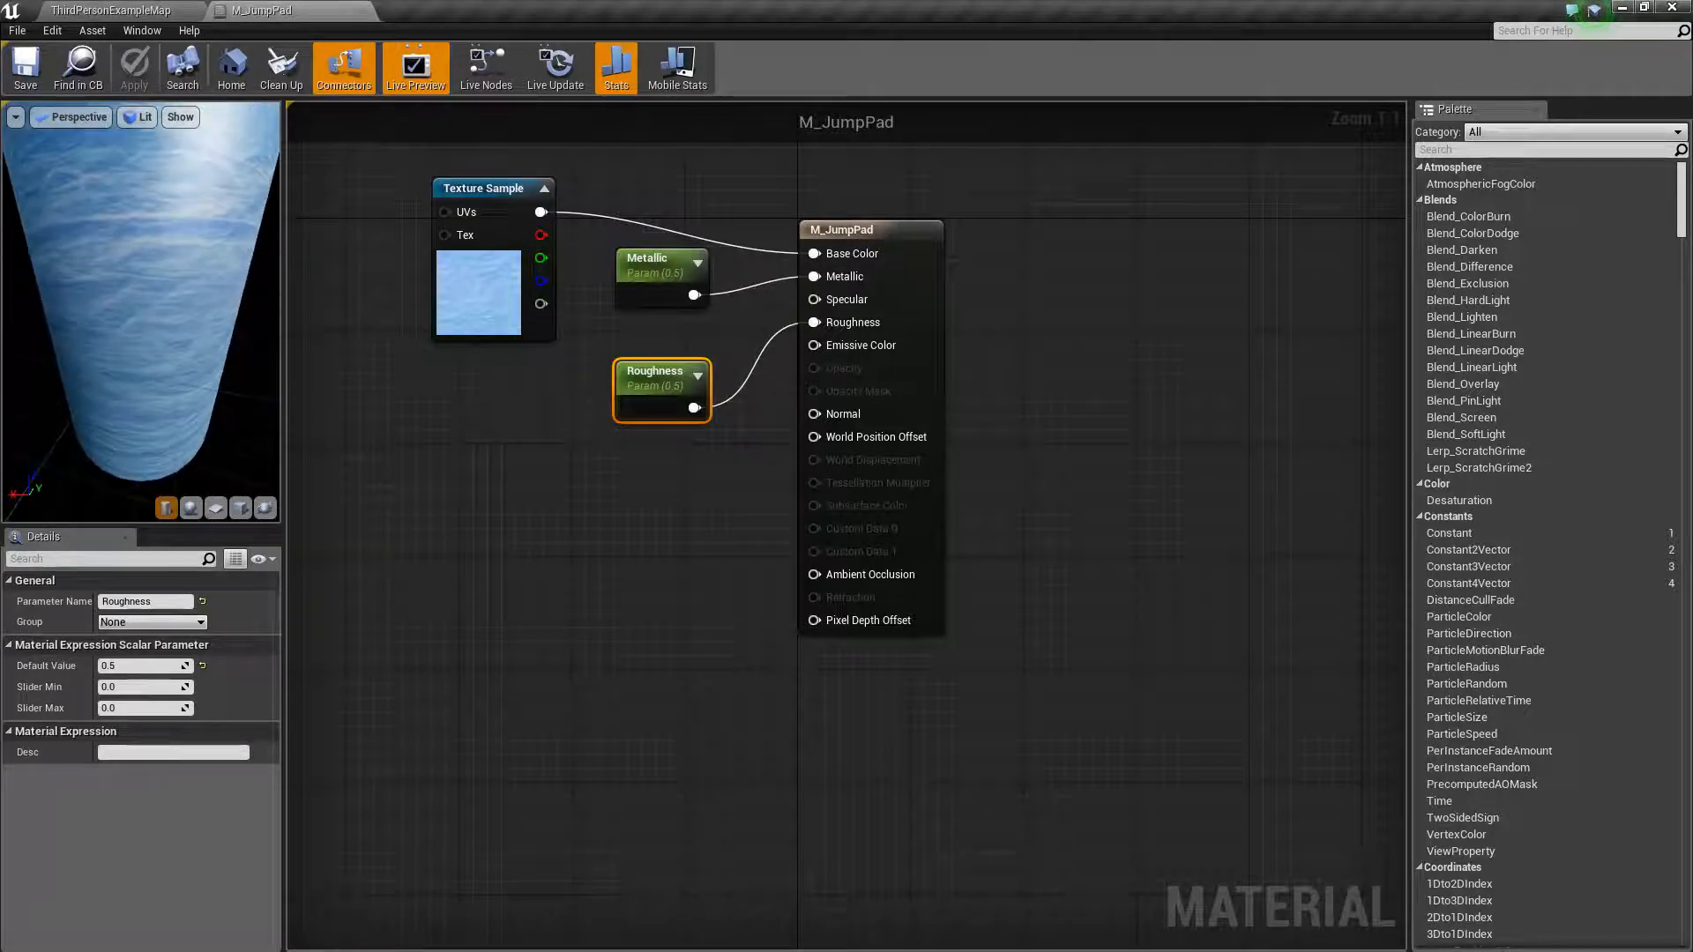
mouse_move(155, 666)
left_mouse_down()
mouse_move(123, 666)
mouse_move(188, 665)
mouse_move(167, 667)
left_mouse_up()
left_click(166, 667)
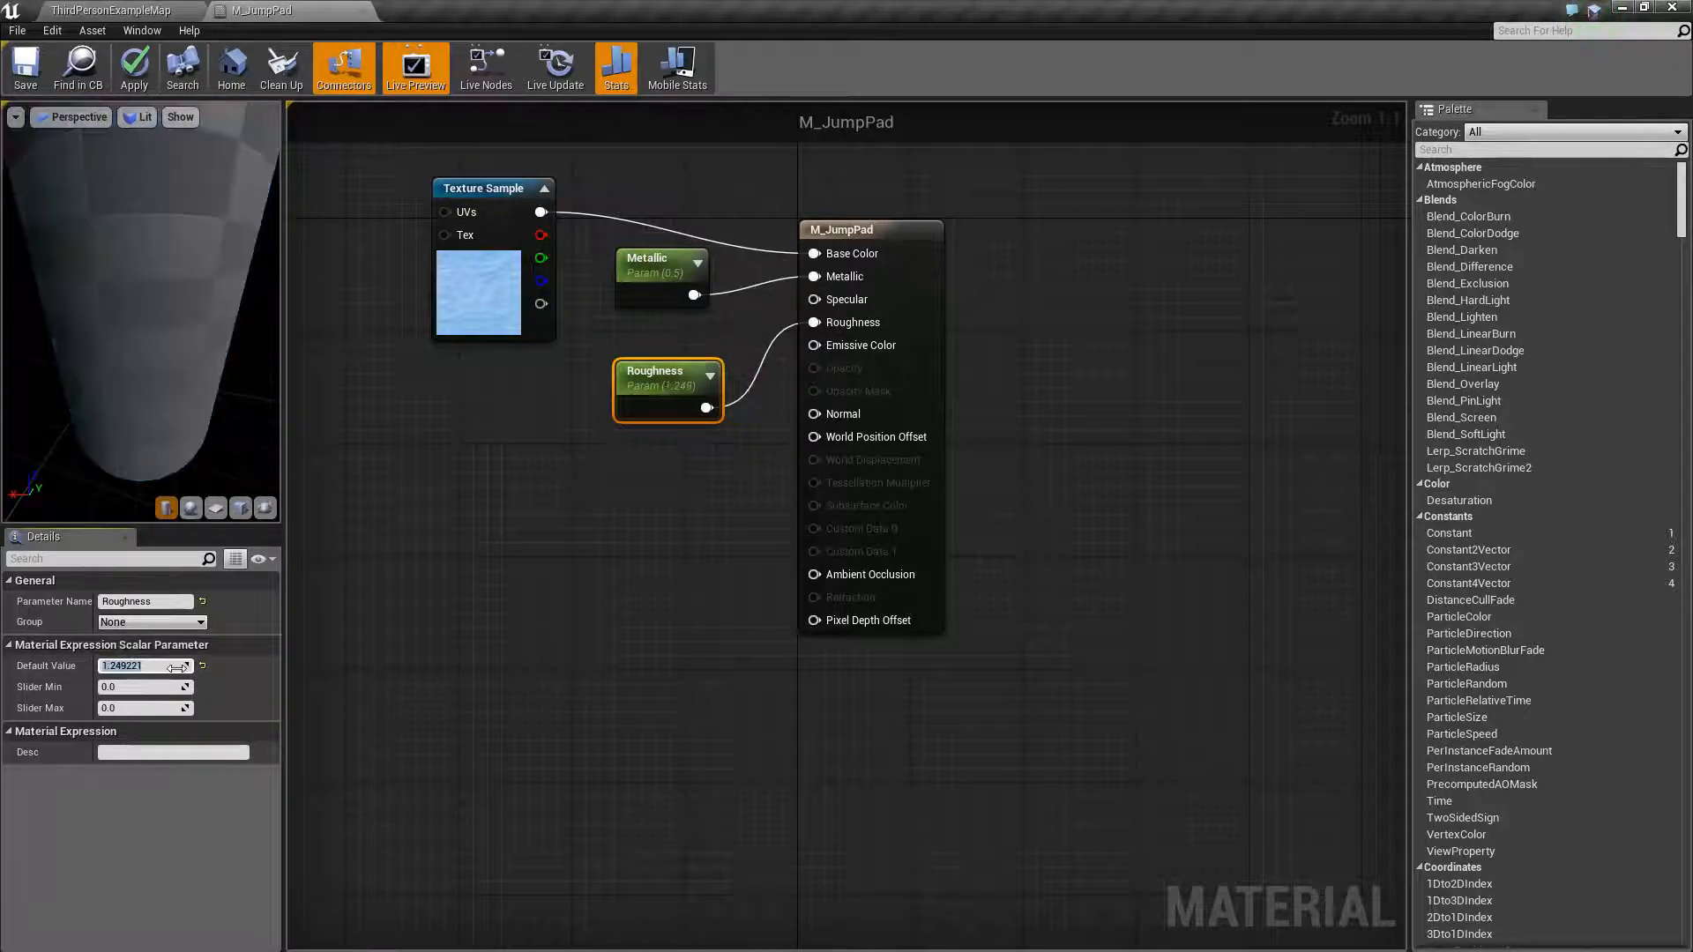
type("0.5")
key("Return")
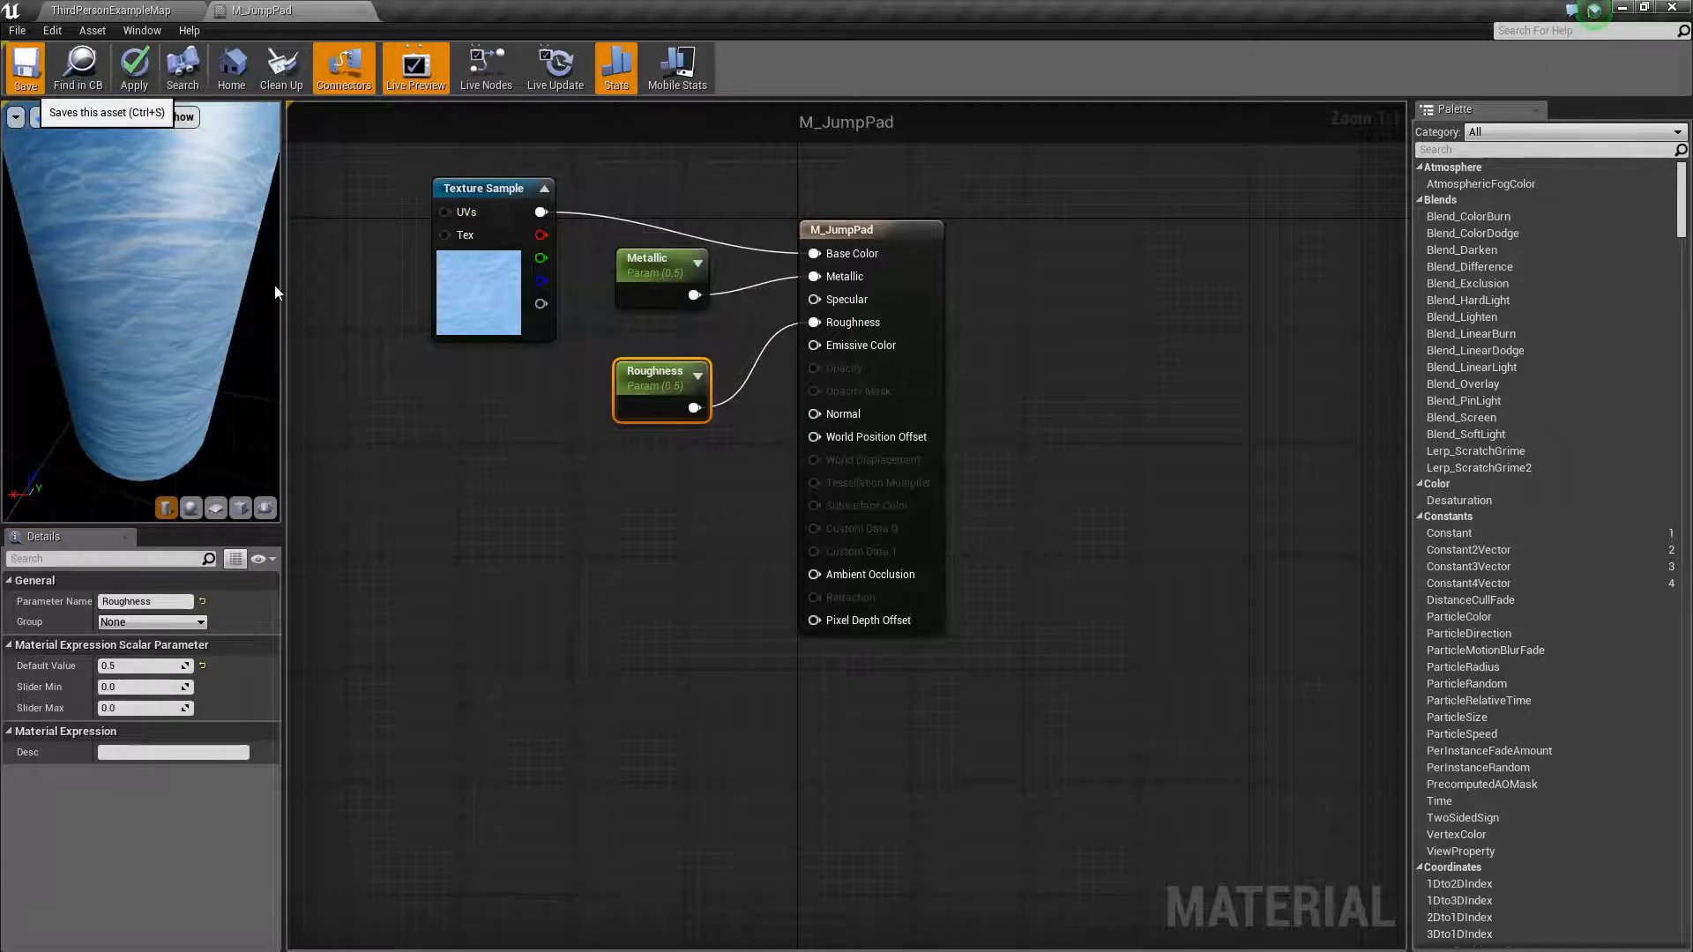
- Return to the level and select the launch pad's Cylinder component to check its material
left_click(114, 12)
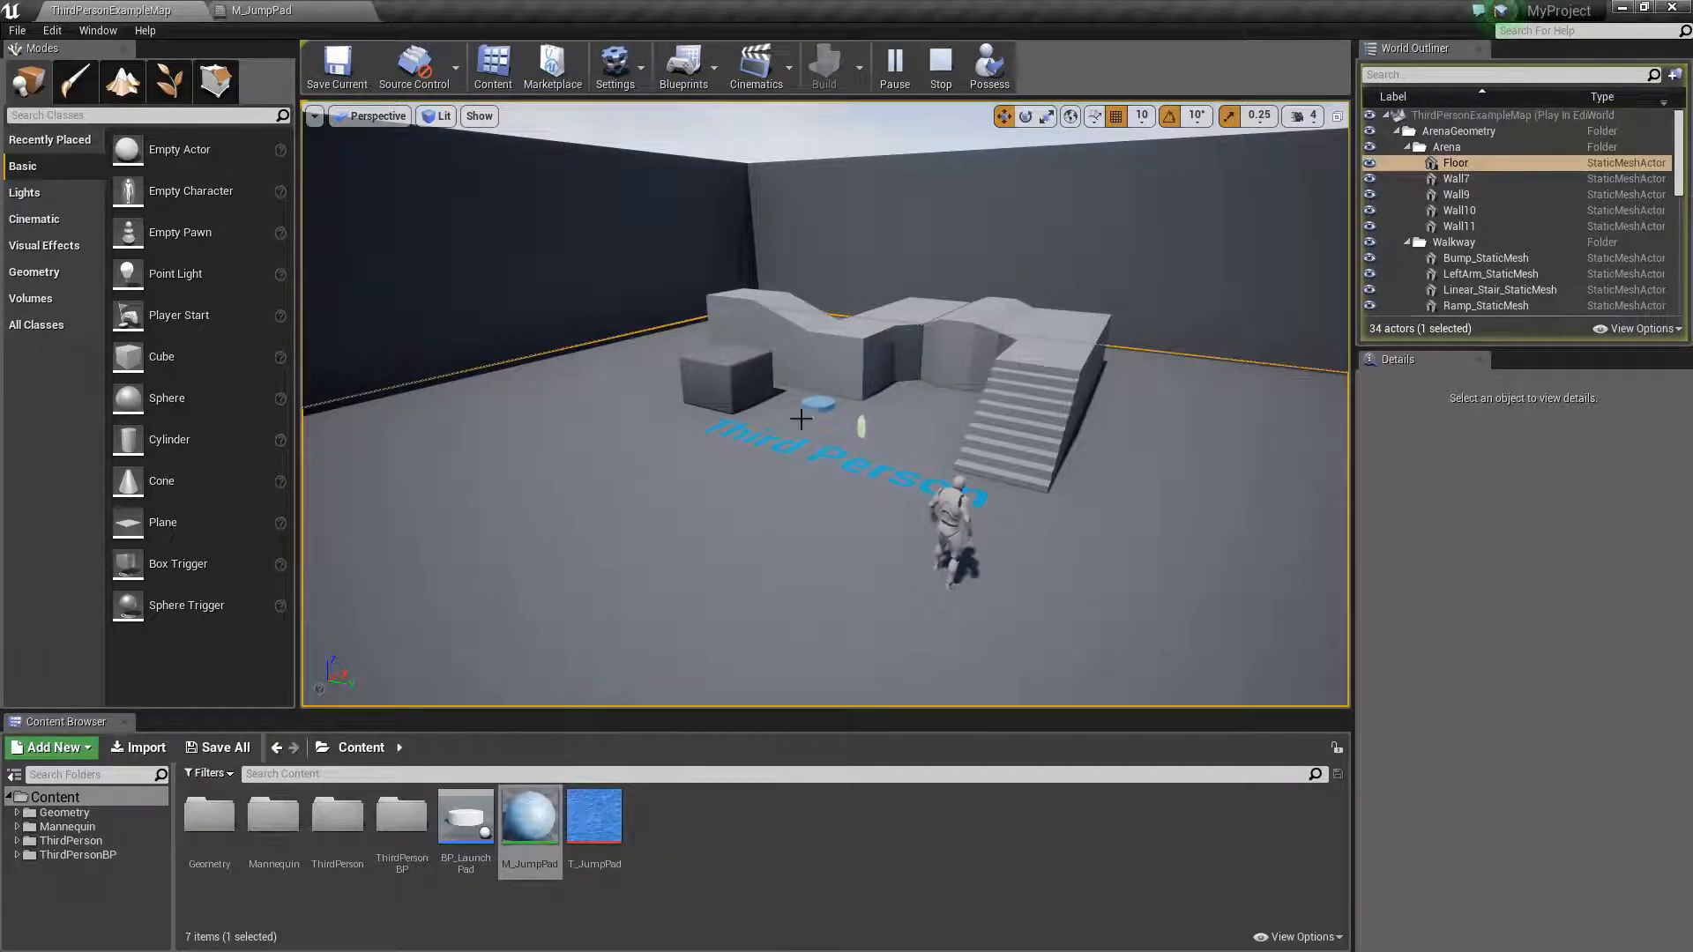
left_click(819, 401)
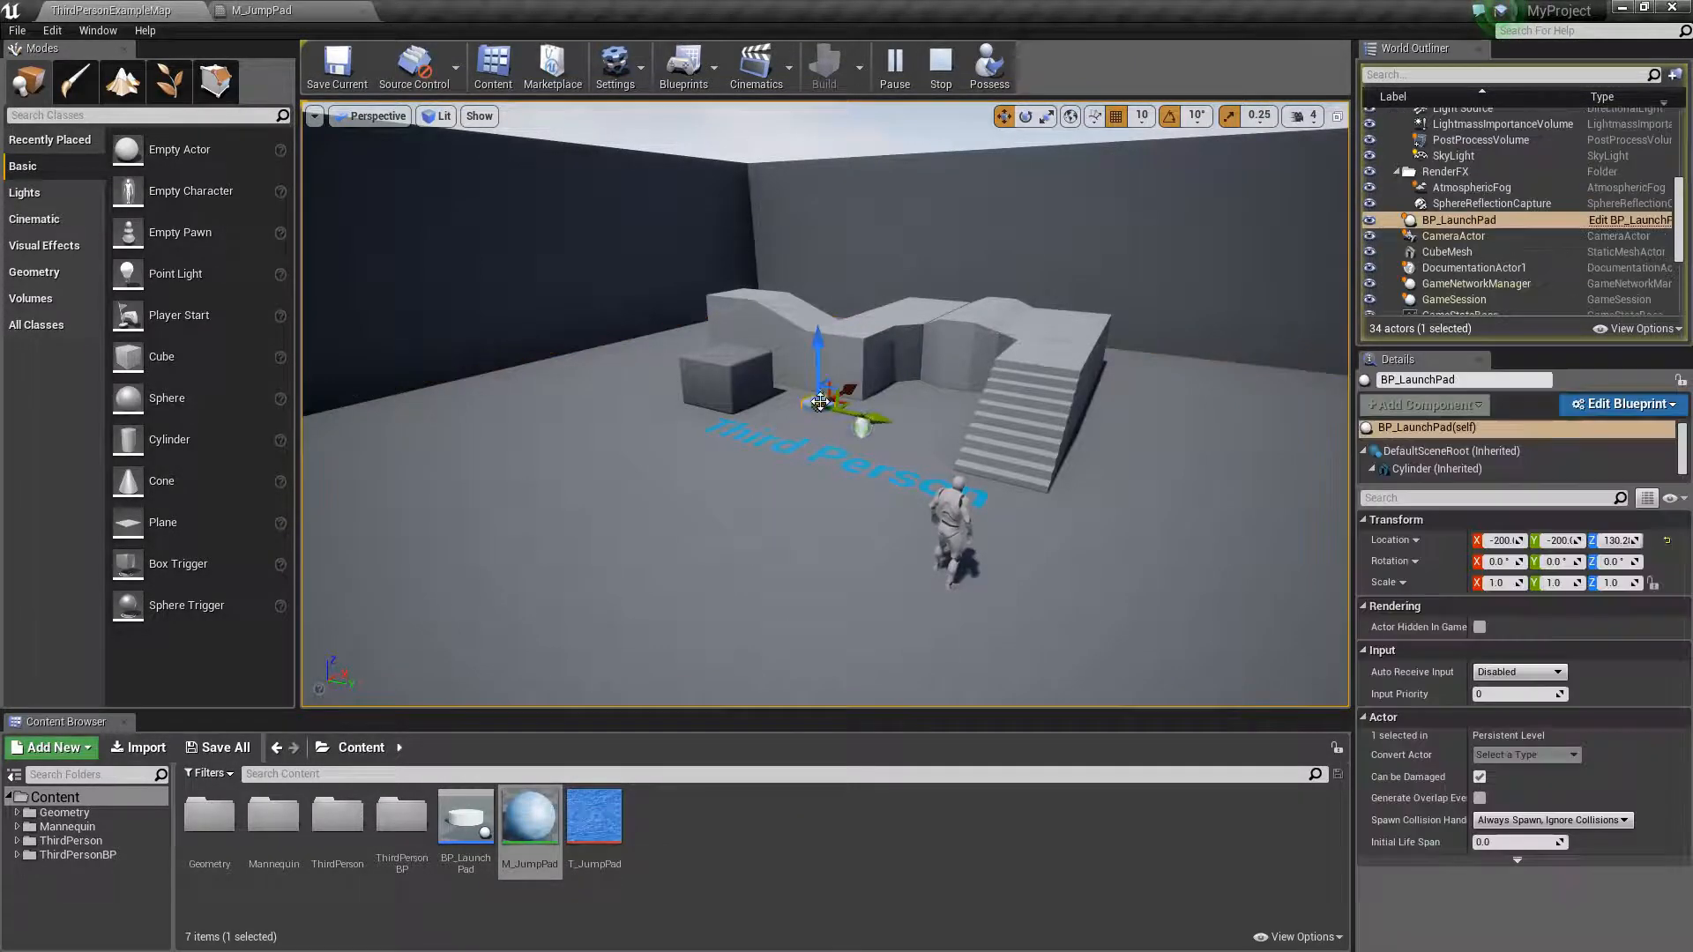
left_click(1460, 469)
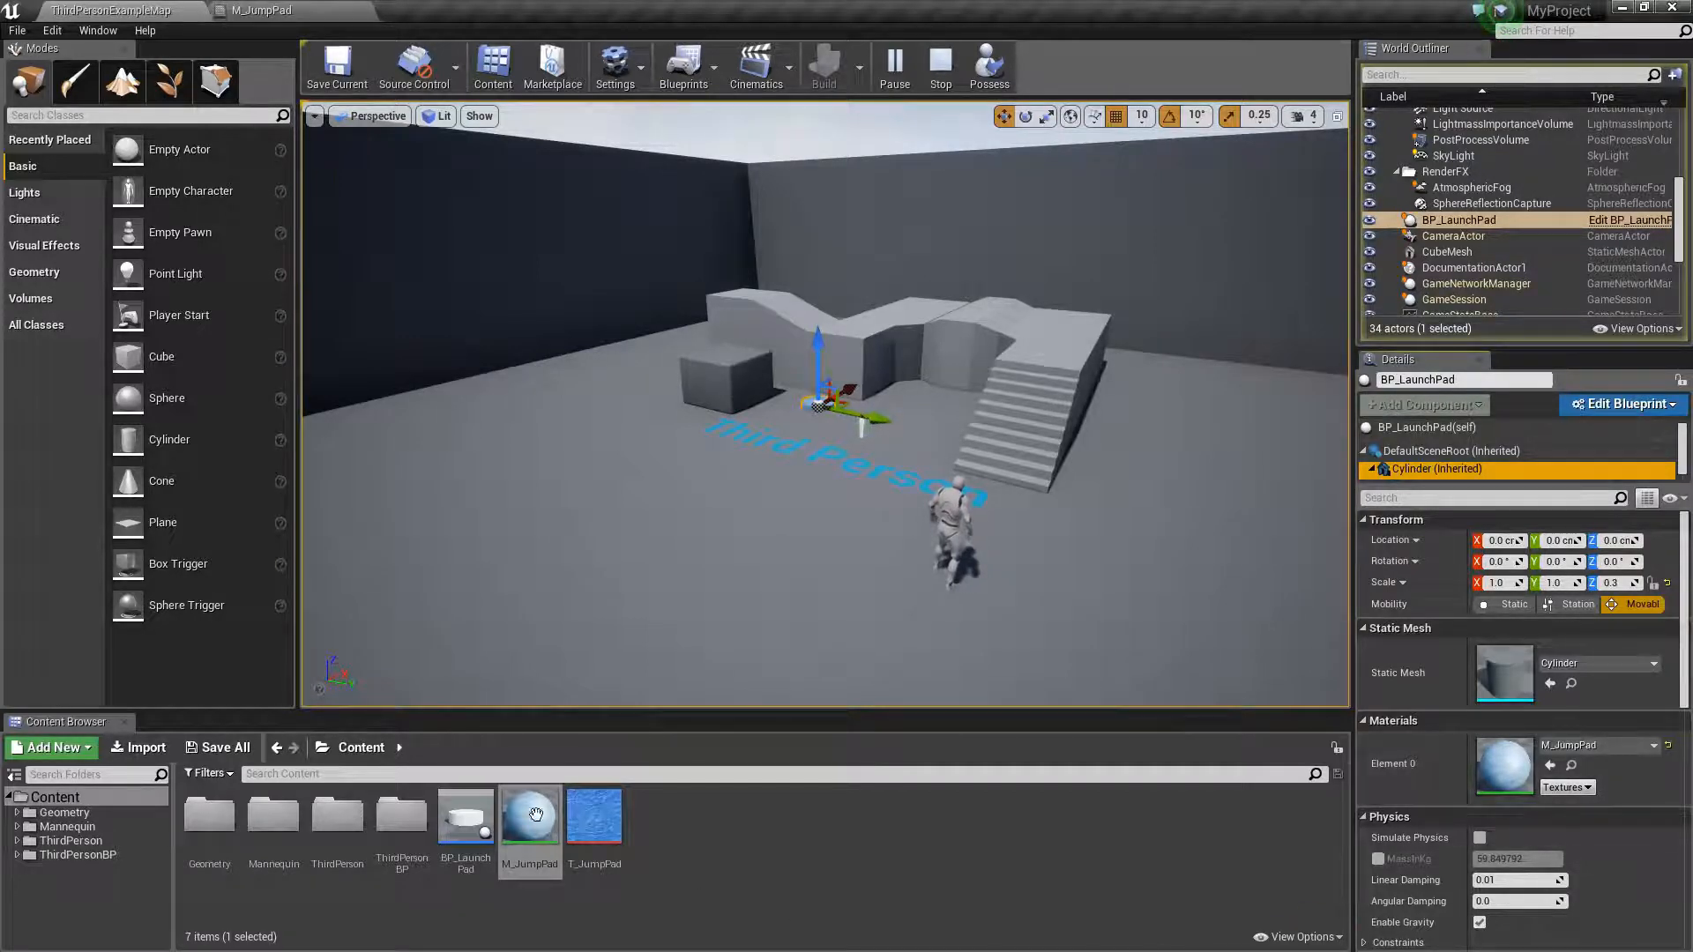
- Create a material instance of M_JumpPad and apply it to the launch pad in the level
left_click(723, 867)
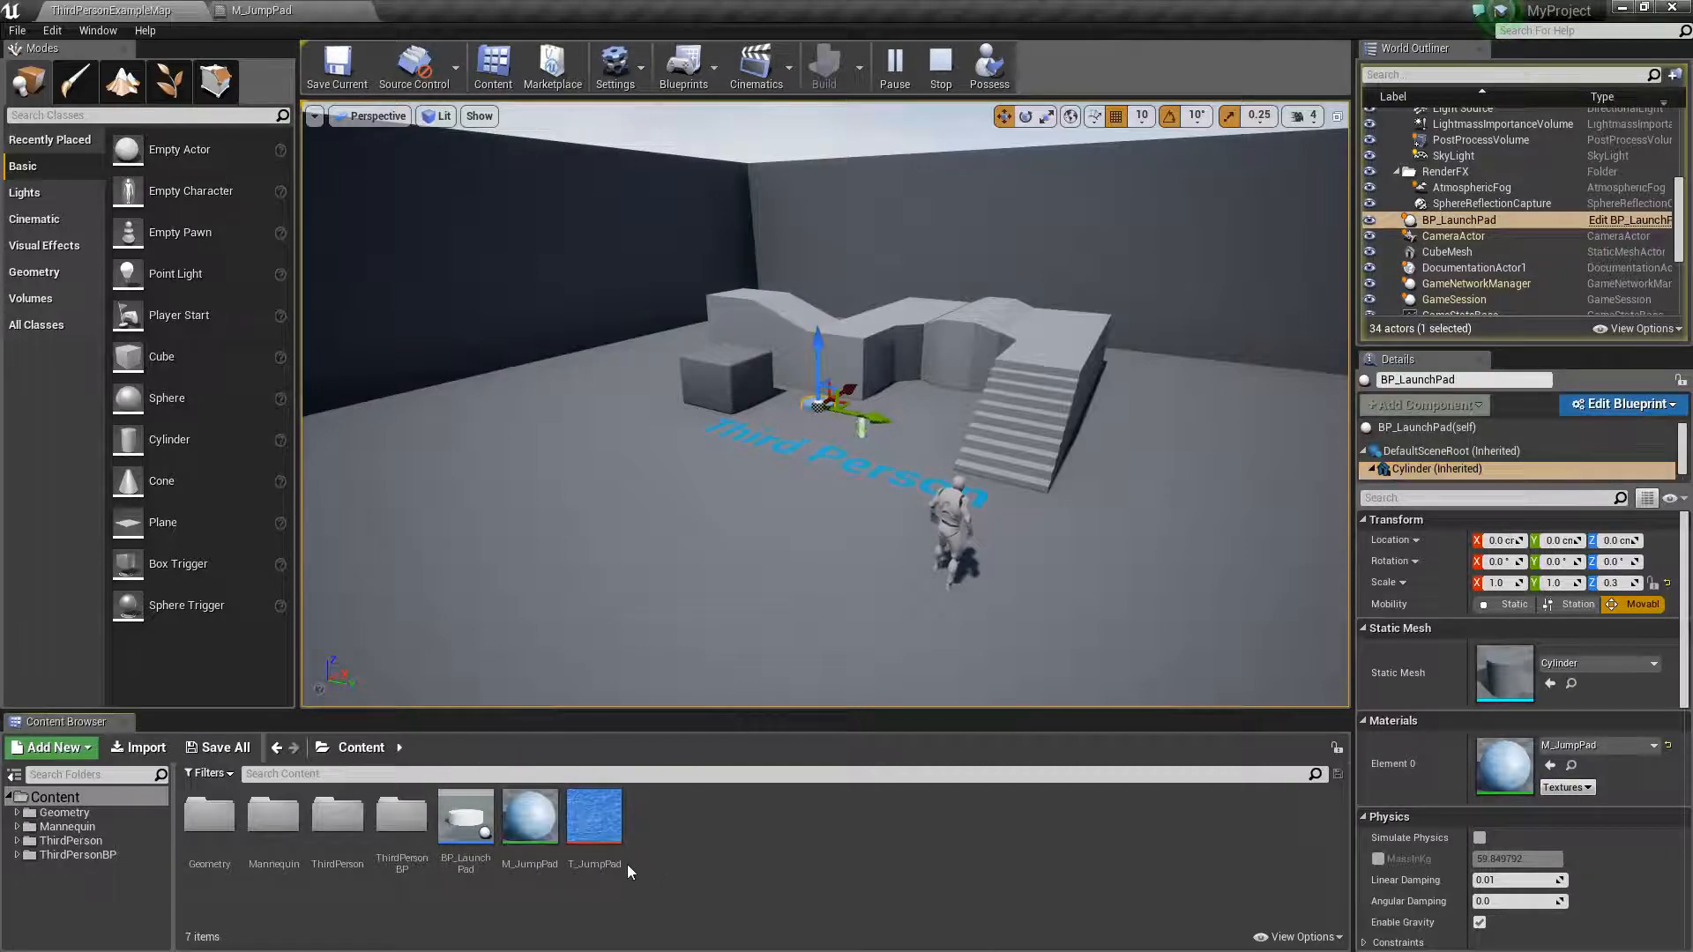
left_click(543, 831)
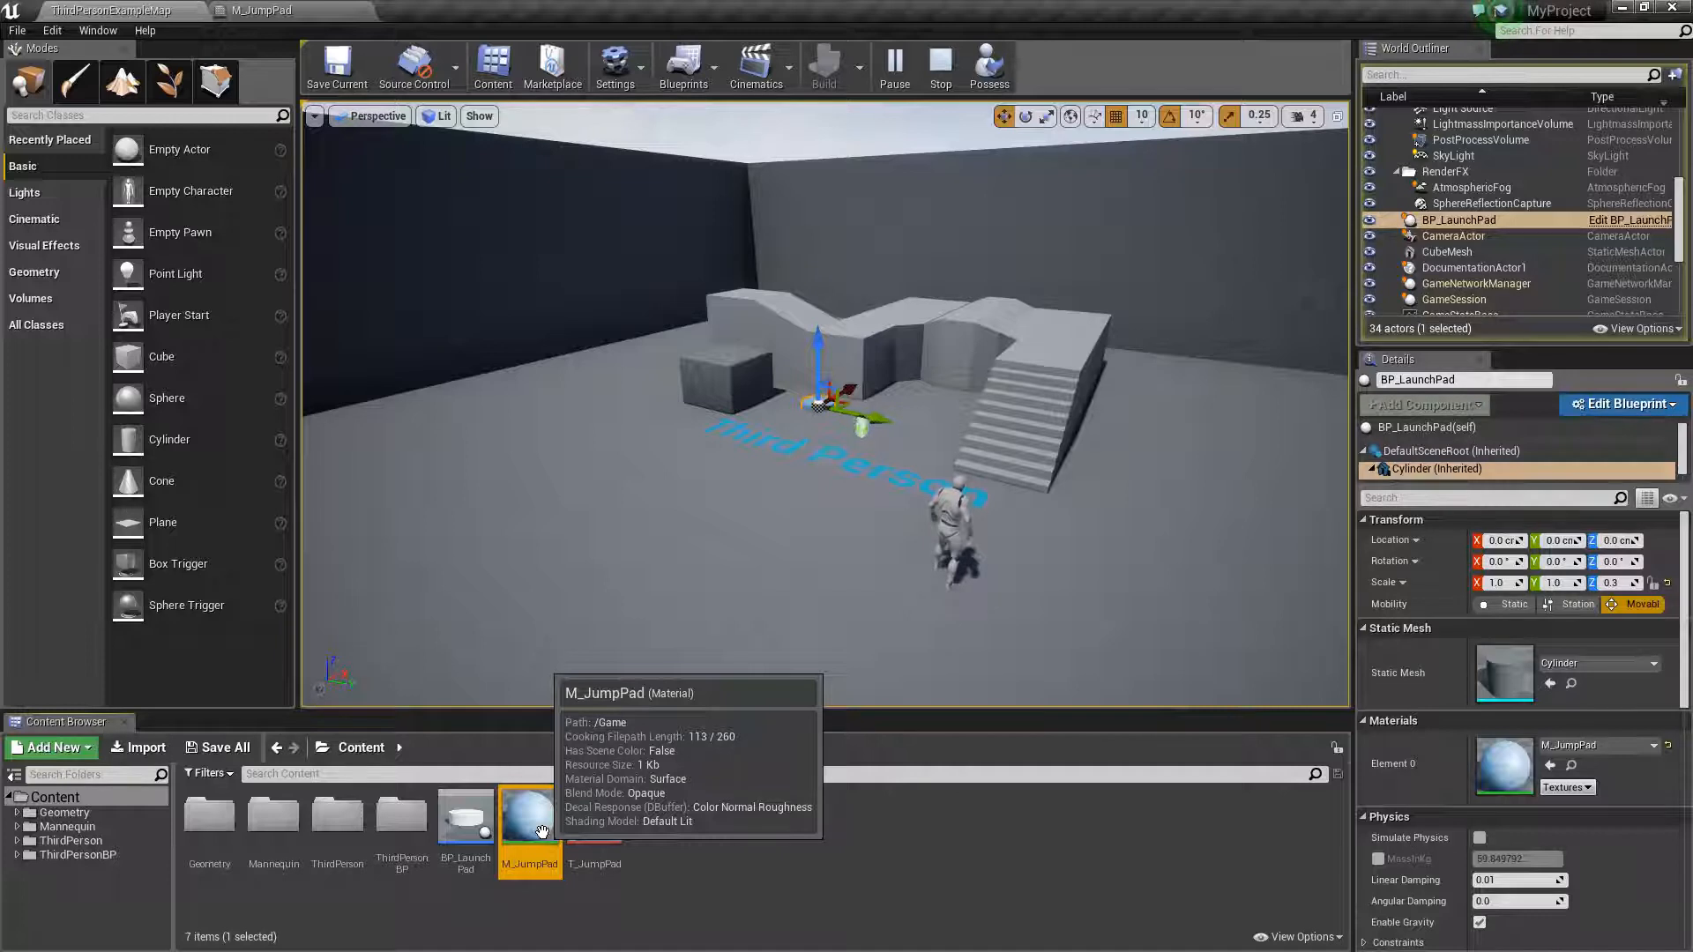
right_click(542, 831)
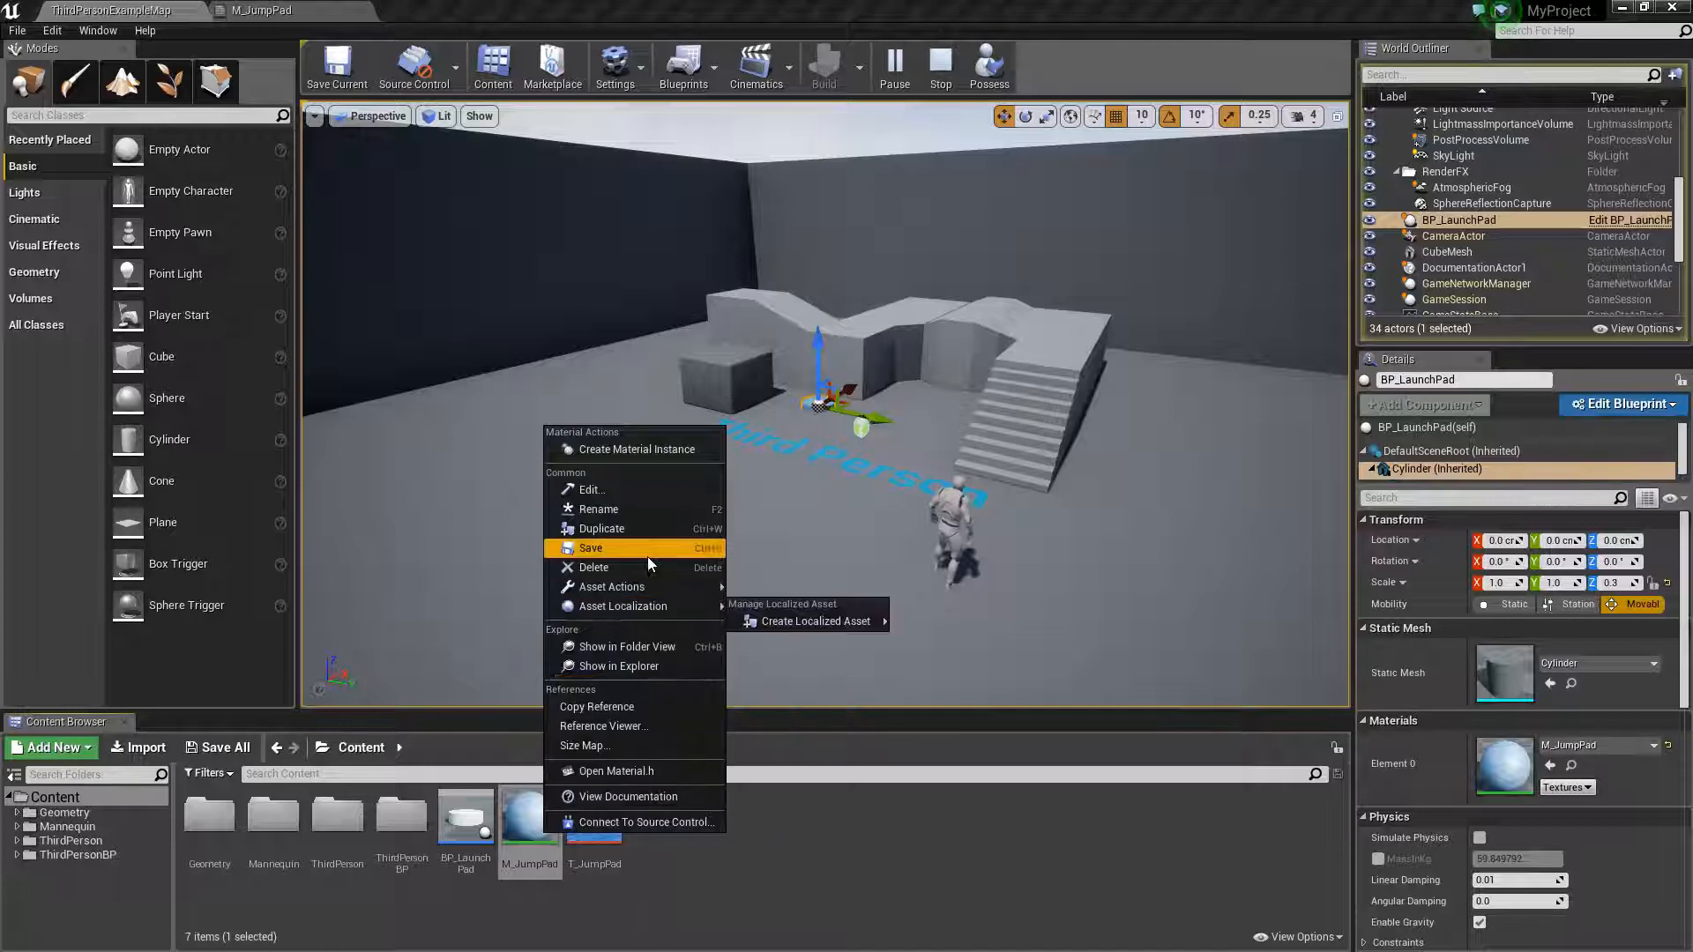
left_click(619, 448)
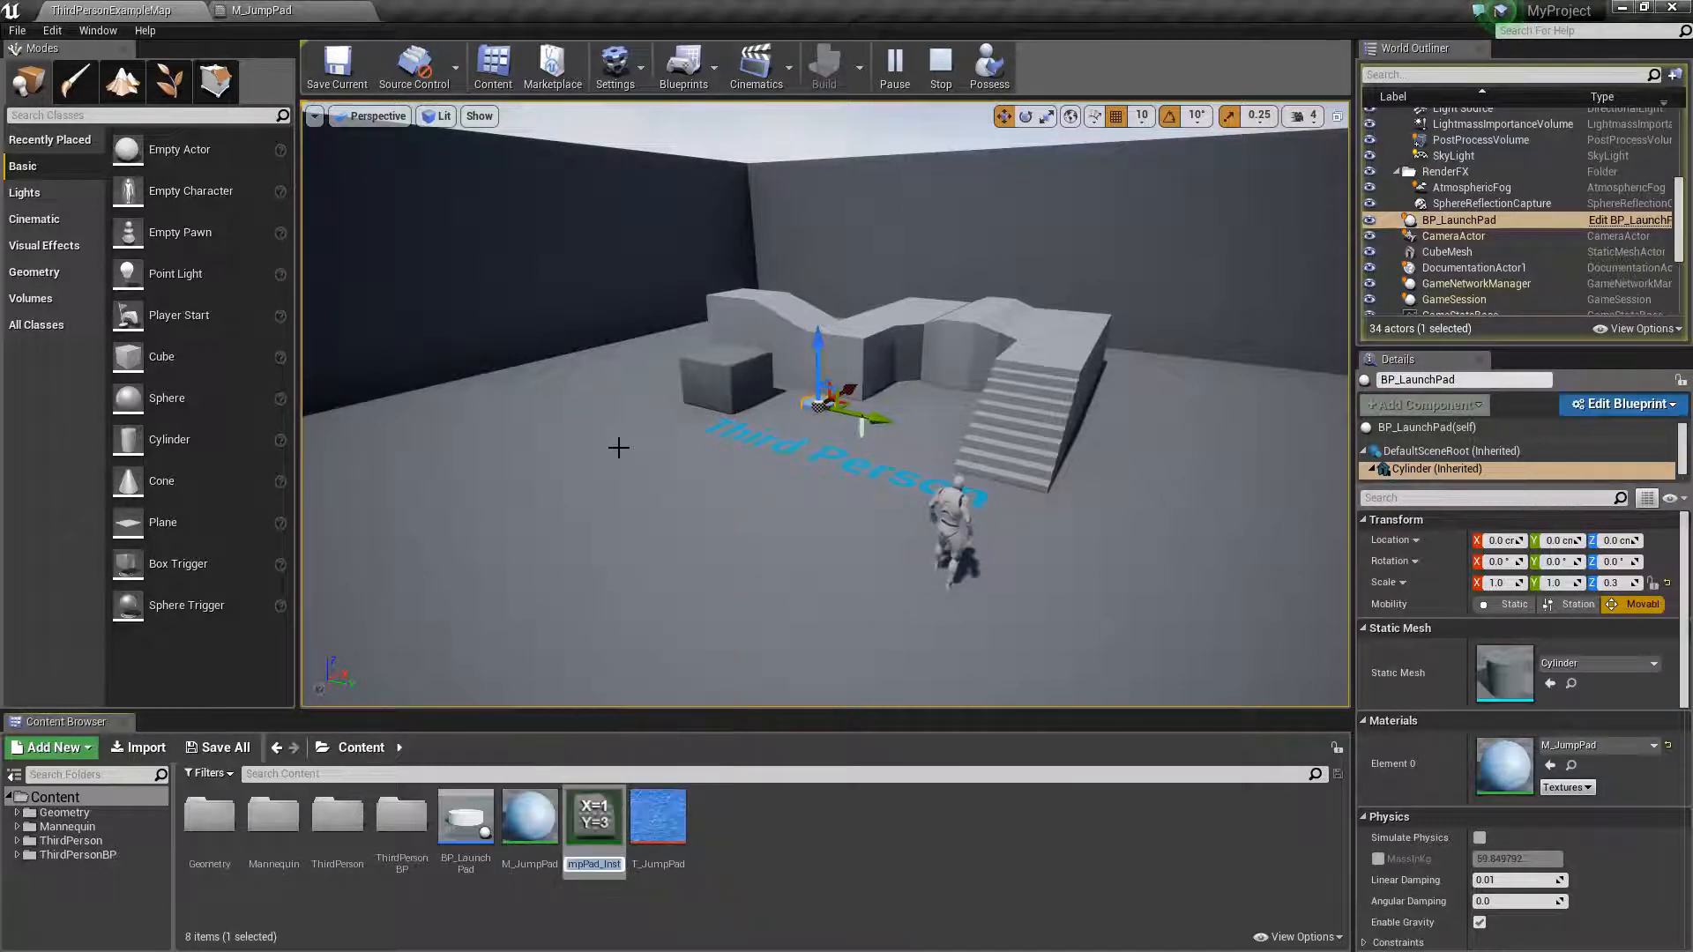
key("Return")
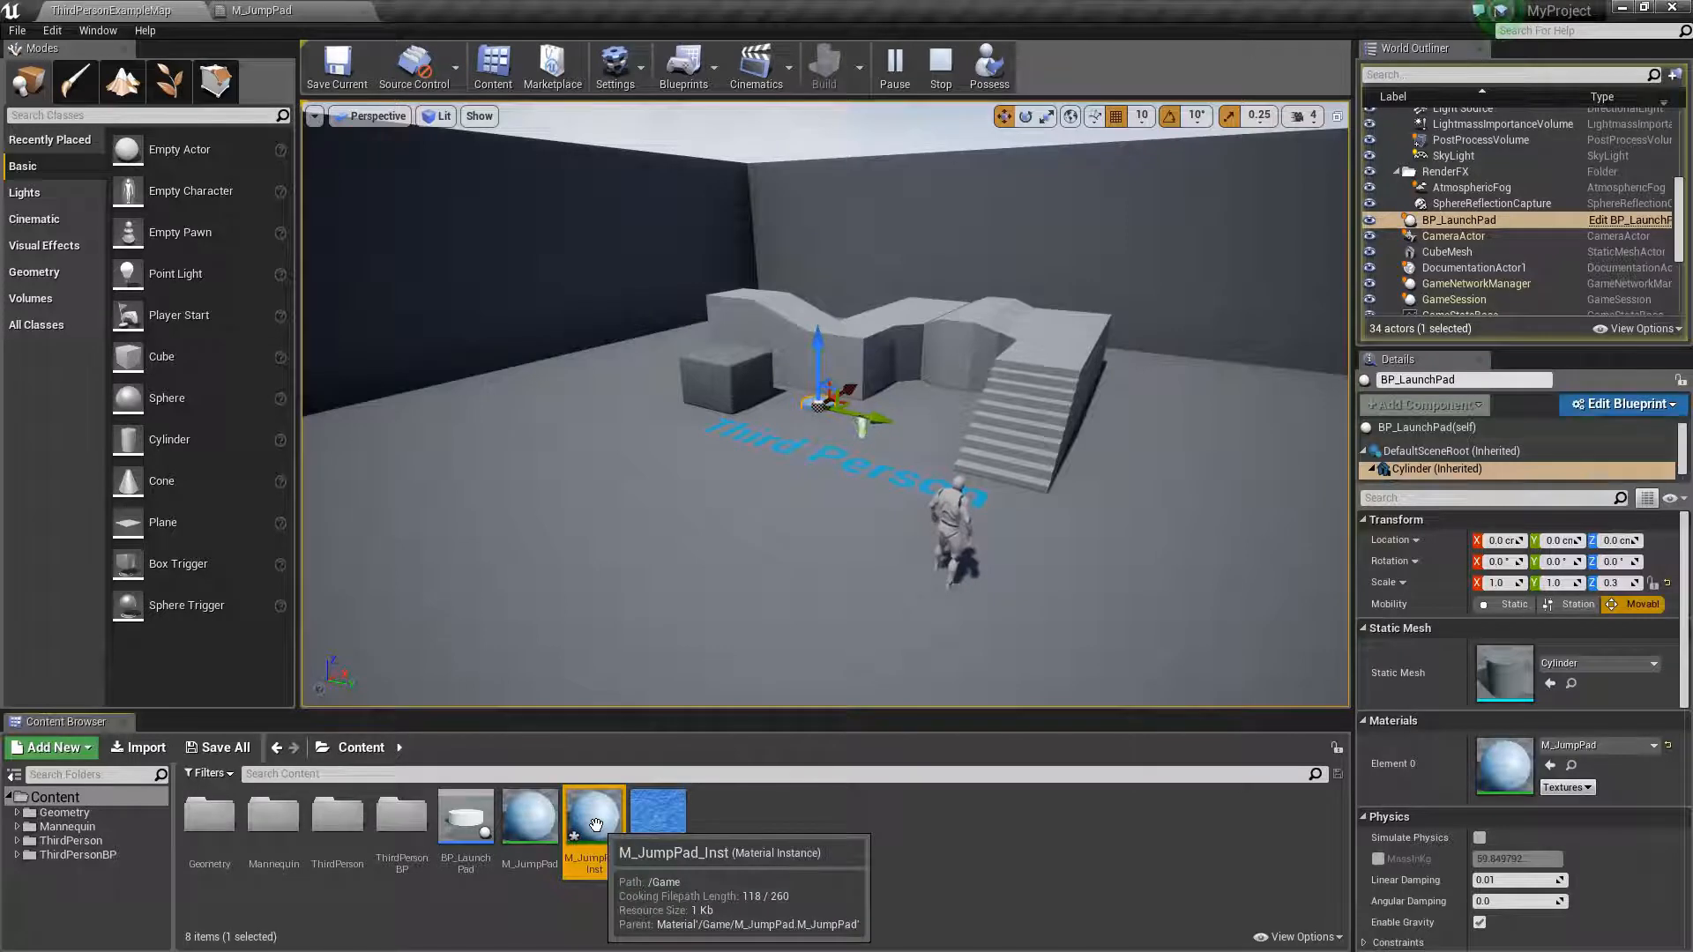
left_click_drag(595, 824, 812, 403)
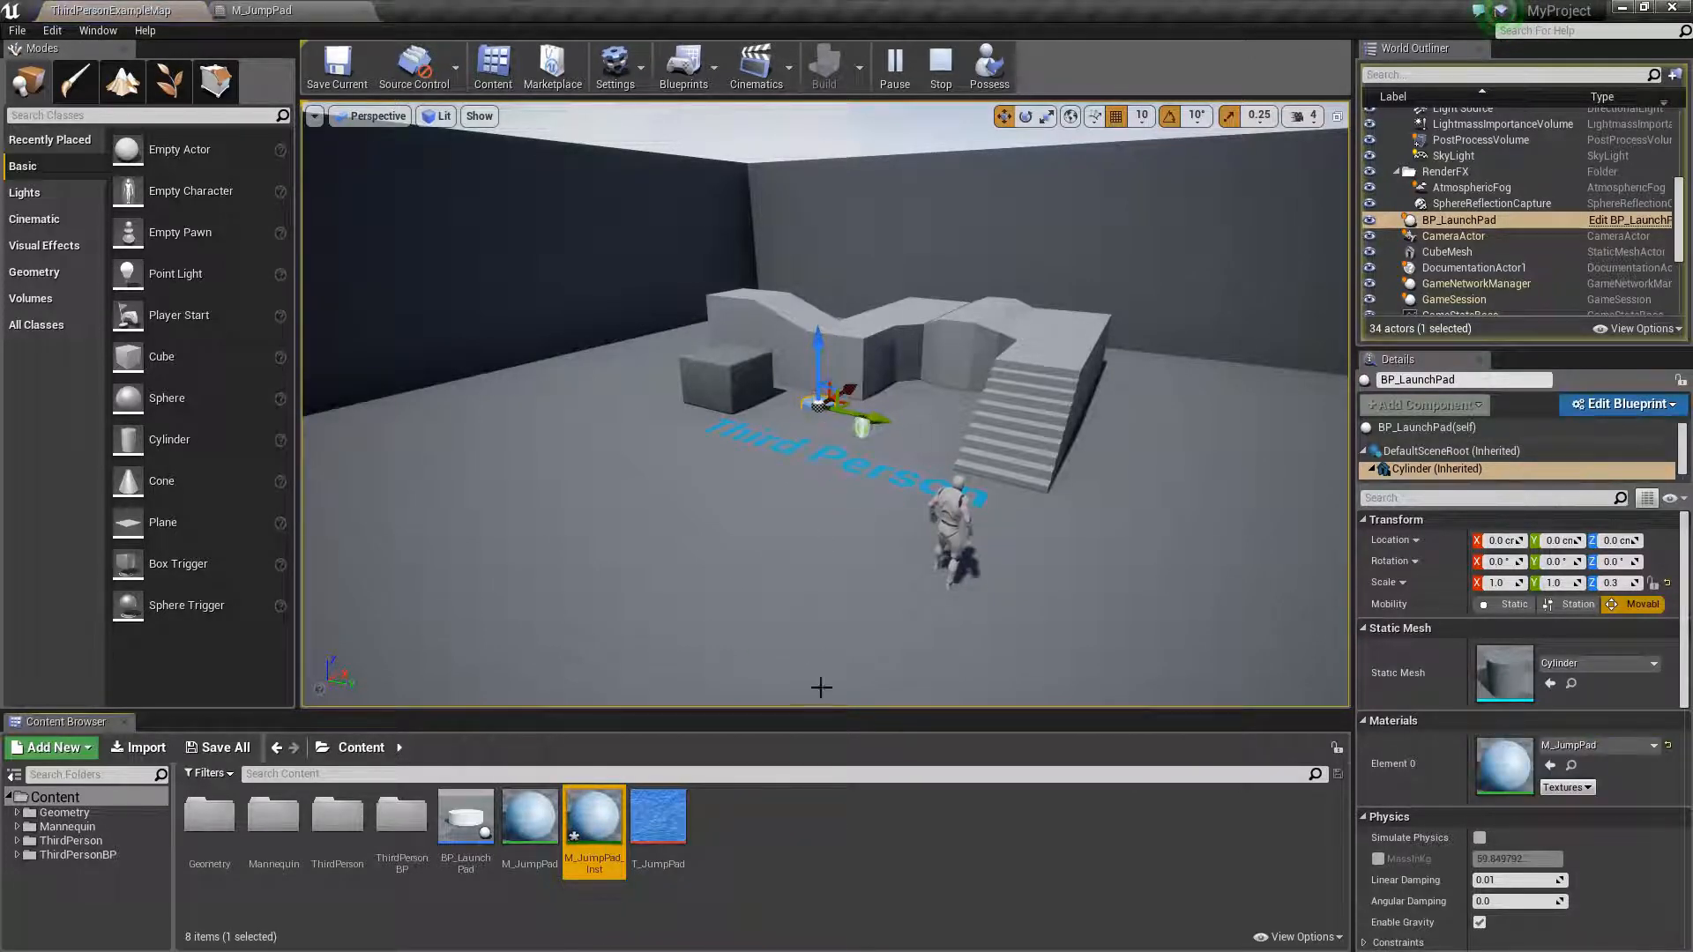
- Assign M_JumpPad_Inst to the Cylinder component's Element 0 material slot and open the instance for editing
left_click_drag(593, 824, 1543, 751)
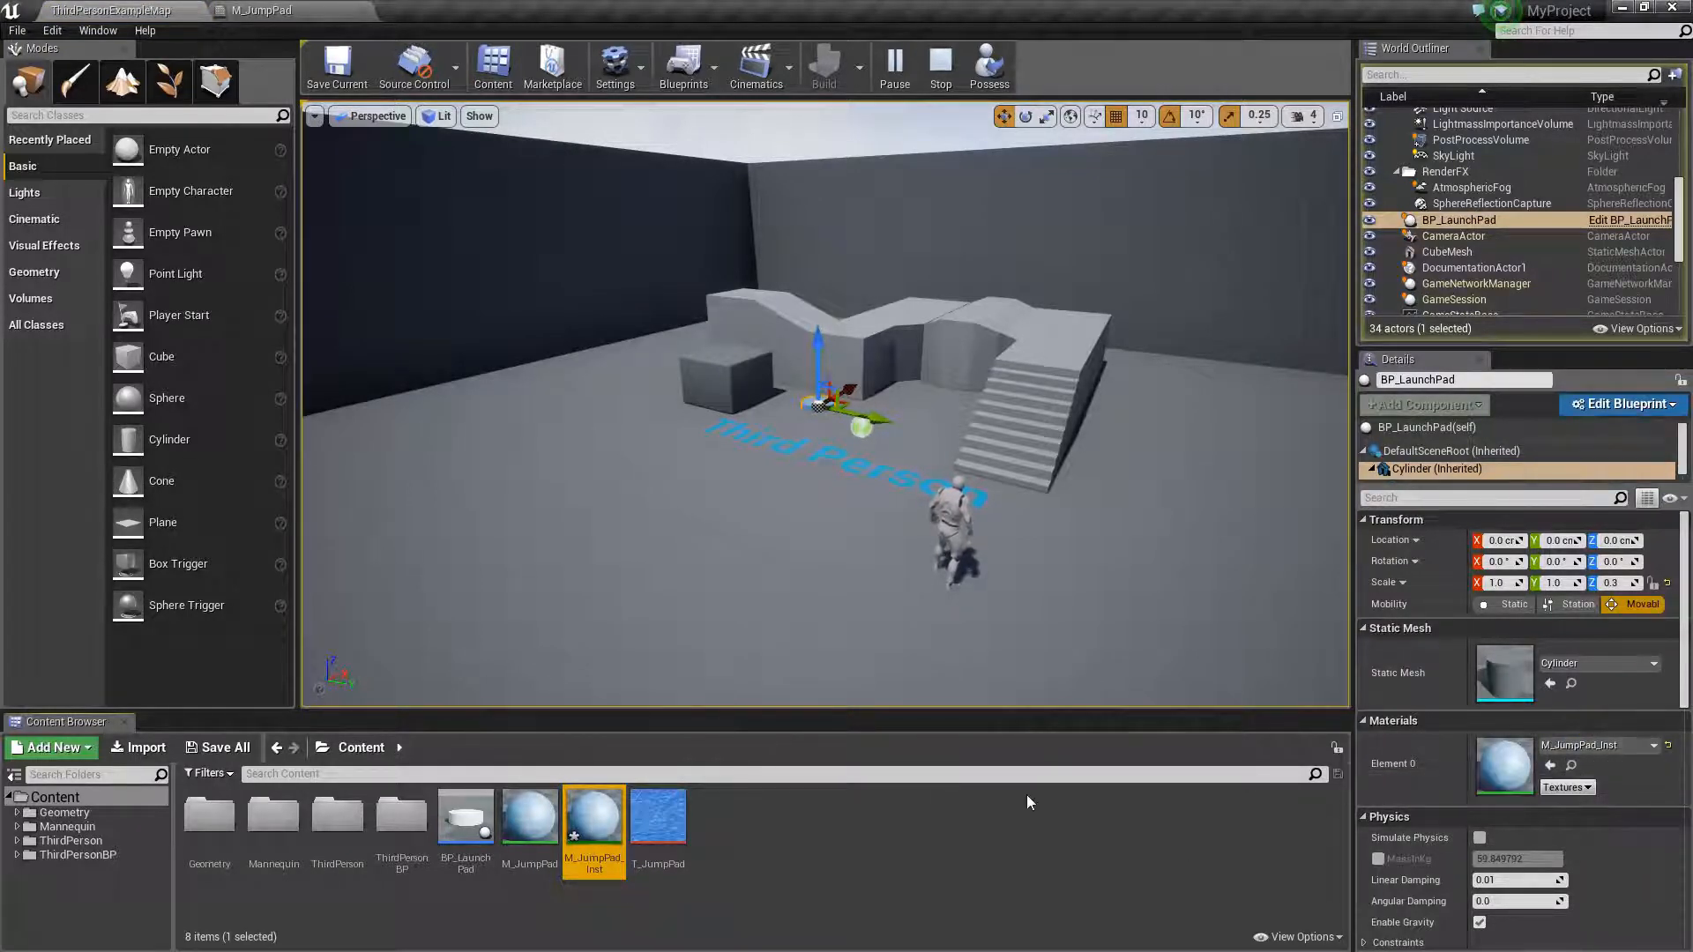
double_click(610, 845)
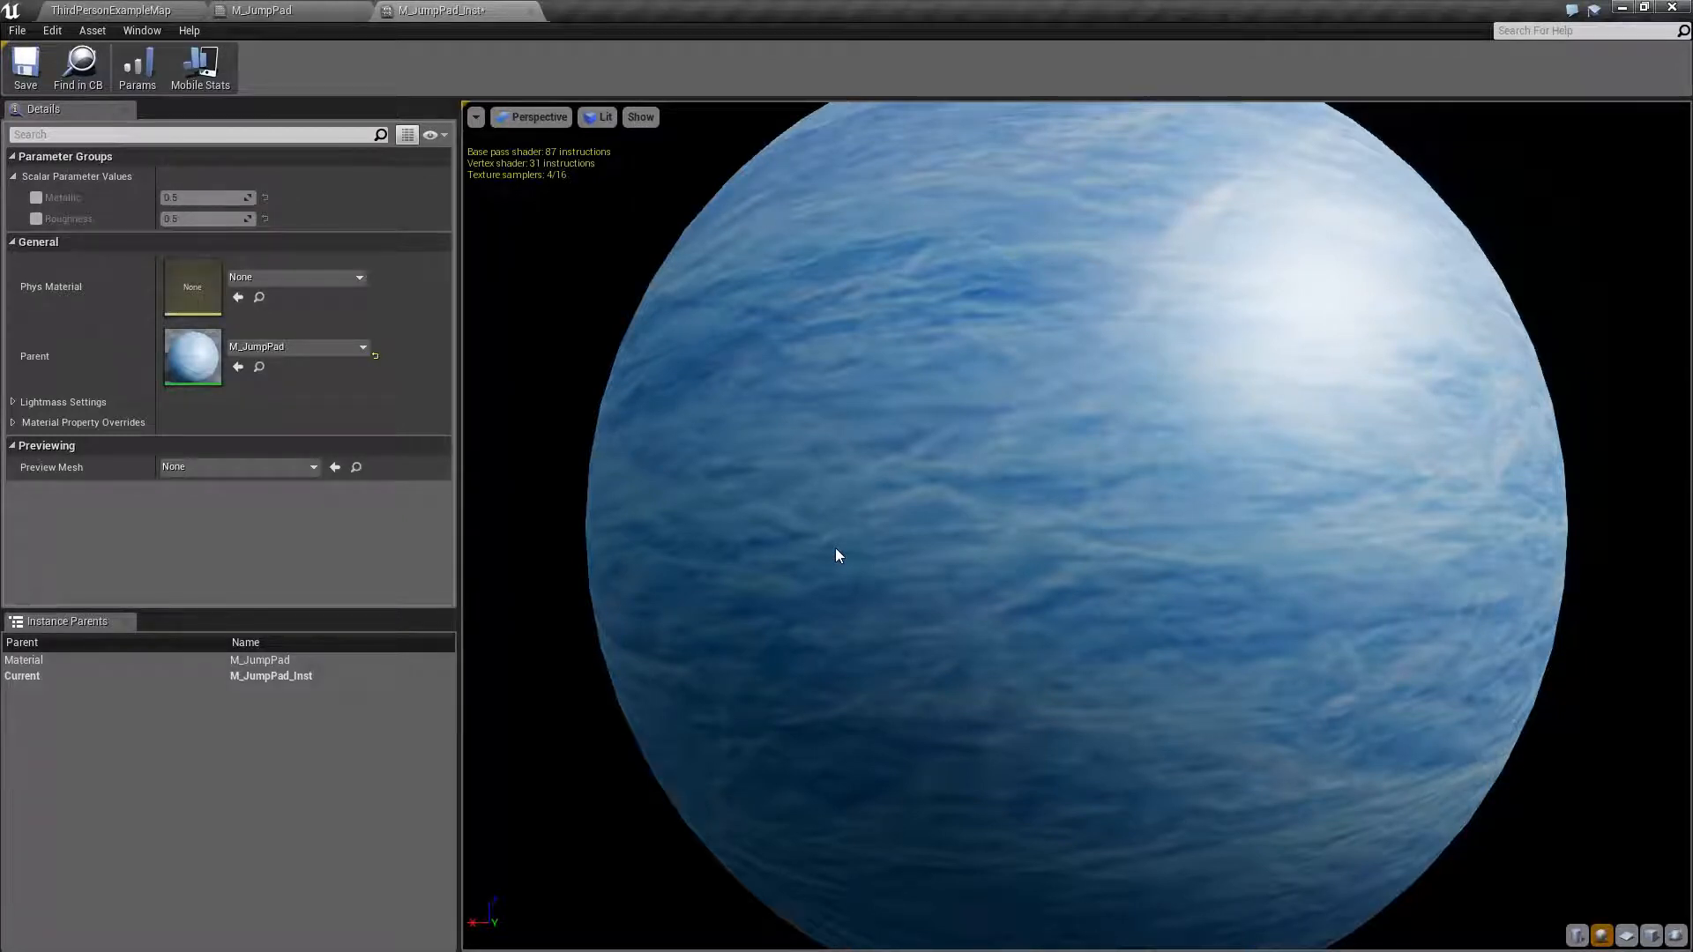
- Float the material instance editor over the level and focus the viewport on the launch pad for live preview
right_click_drag(1049, 452, 1049, 494)
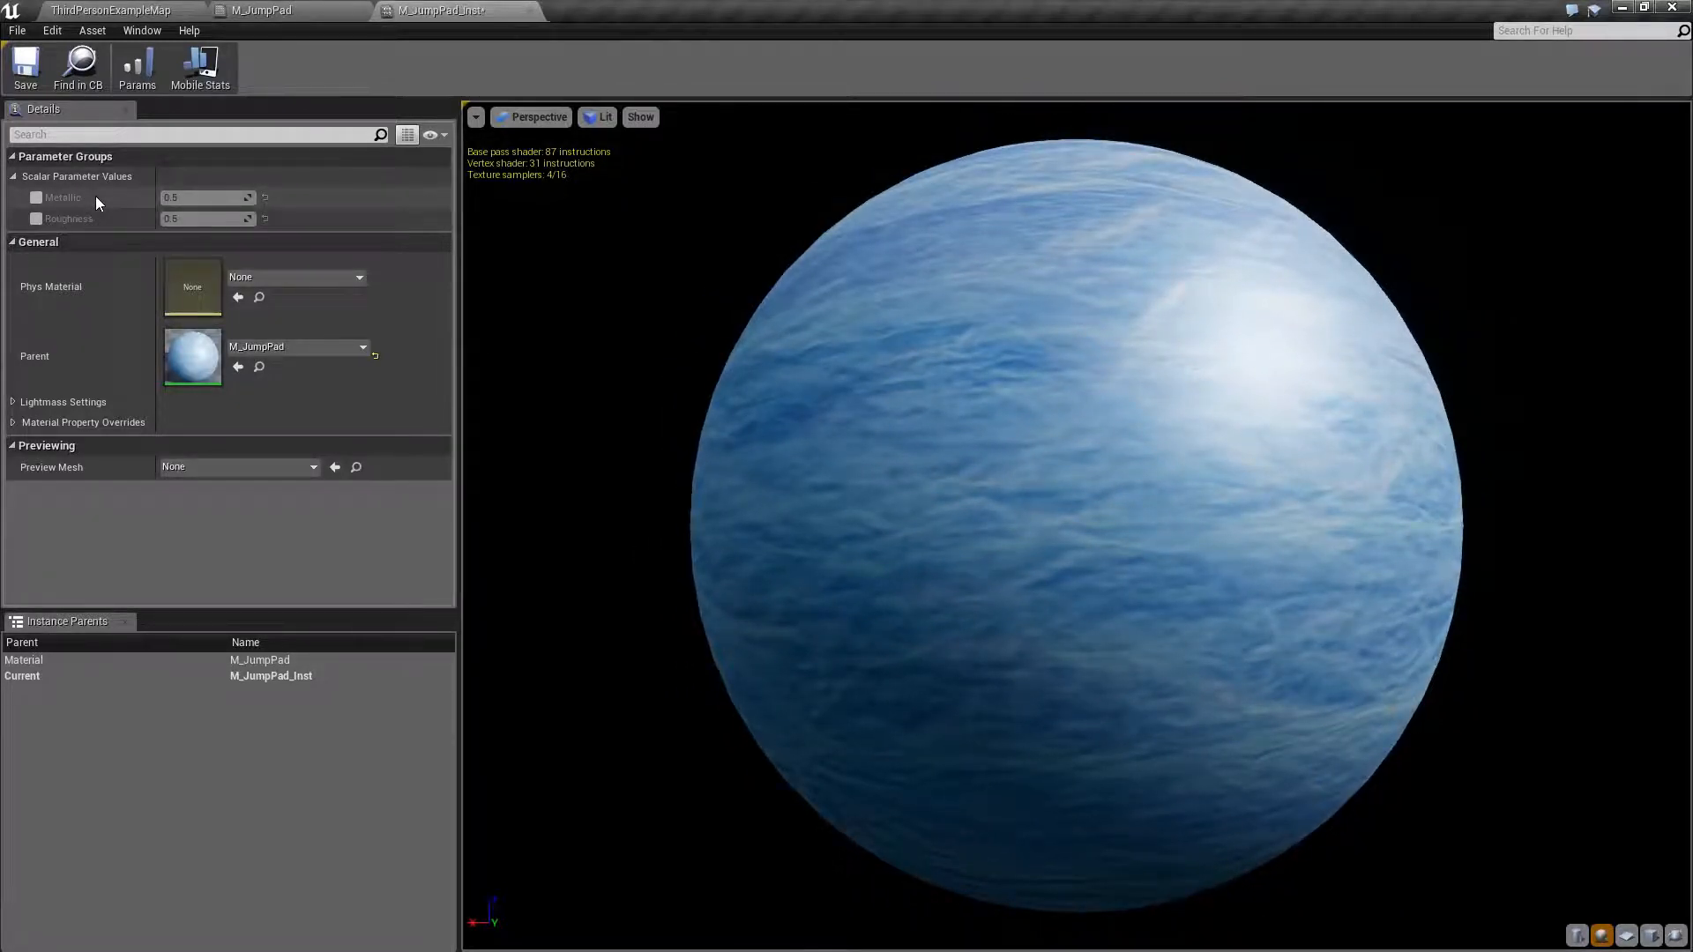
left_click(529, 10)
left_click_drag(682, 80, 1018, 42)
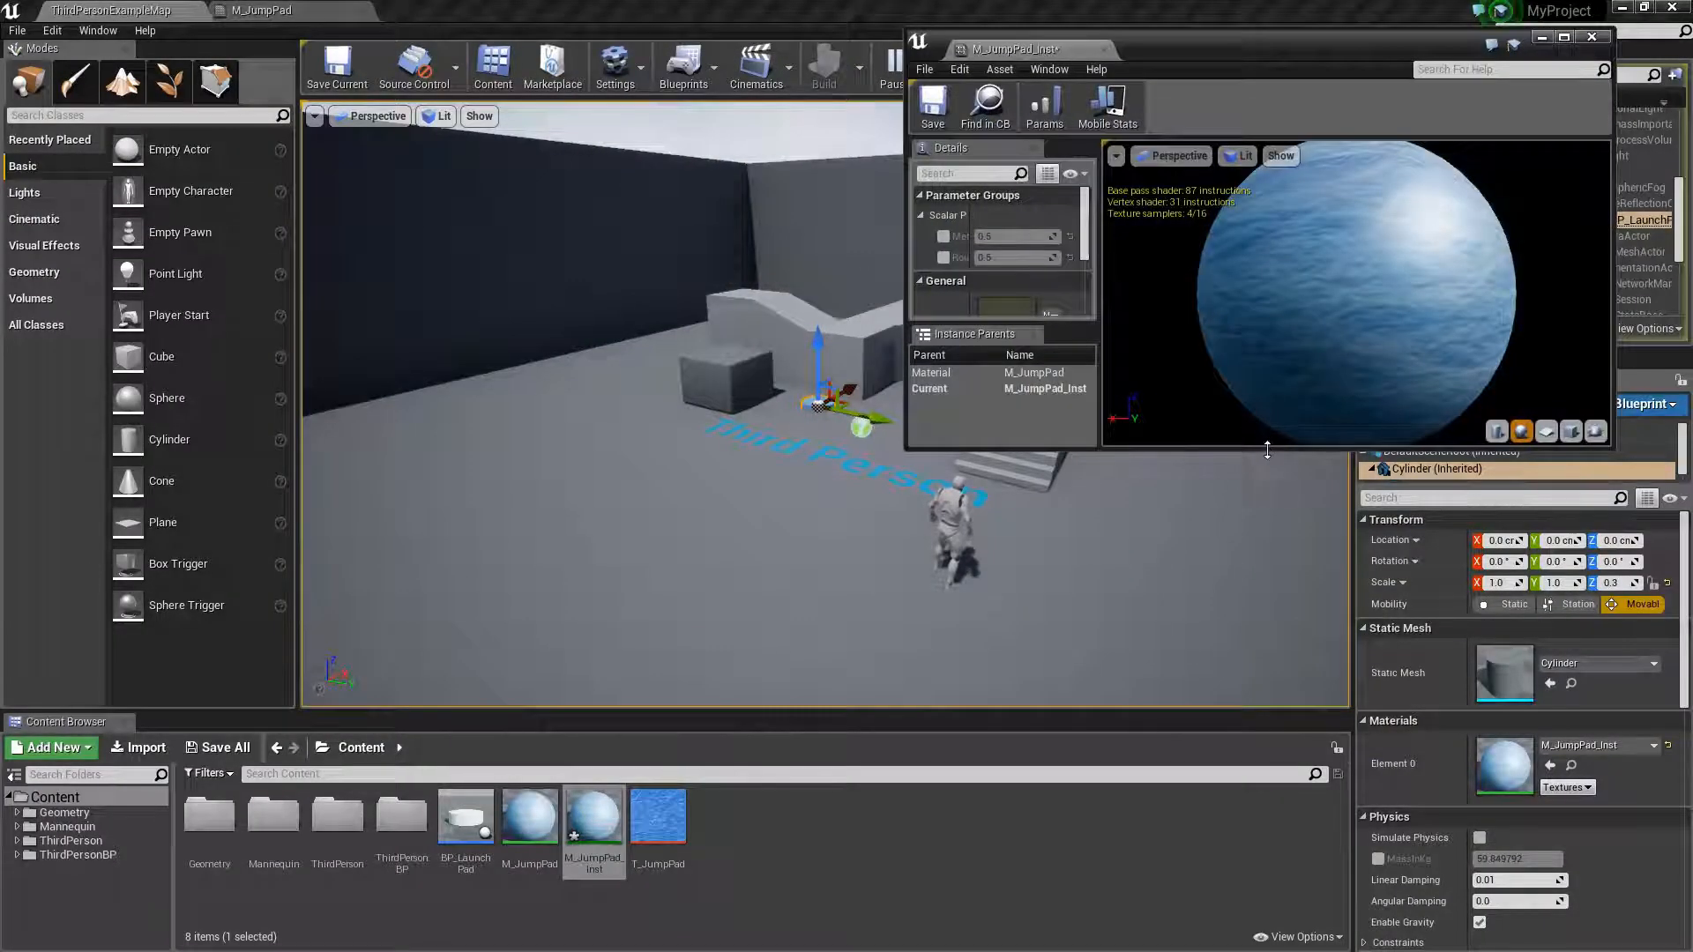
left_click_drag(1266, 447, 1266, 644)
right_click_drag(780, 447, 803, 468)
key("w")
key("f")
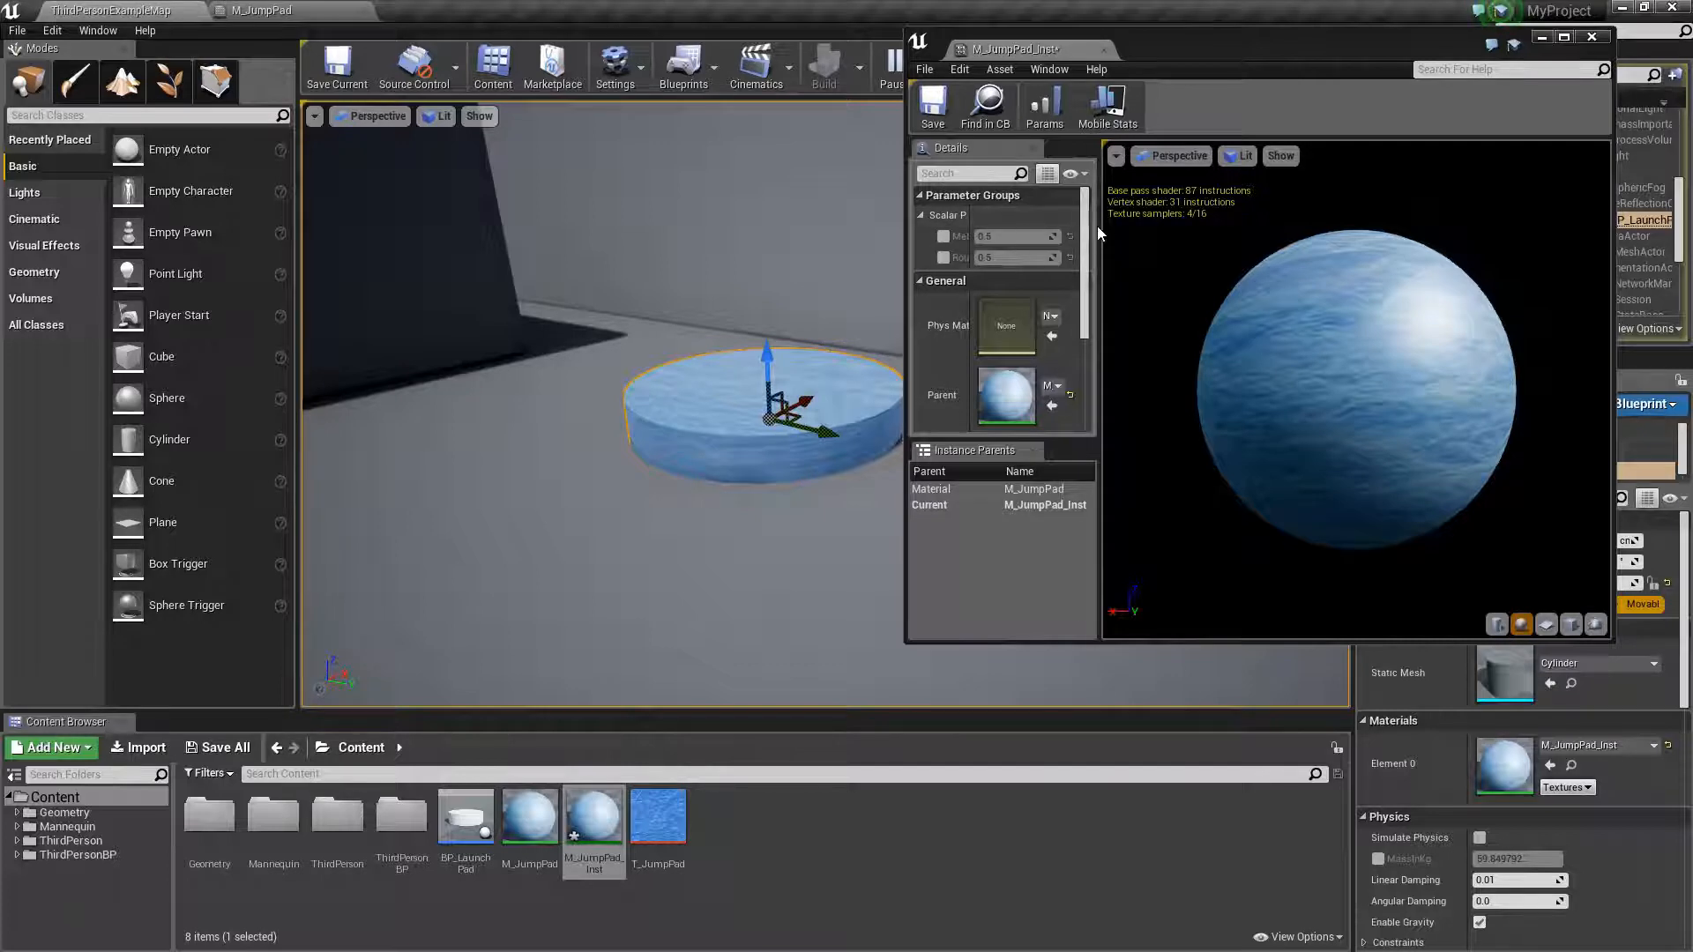
left_click_drag(1099, 229, 1224, 247)
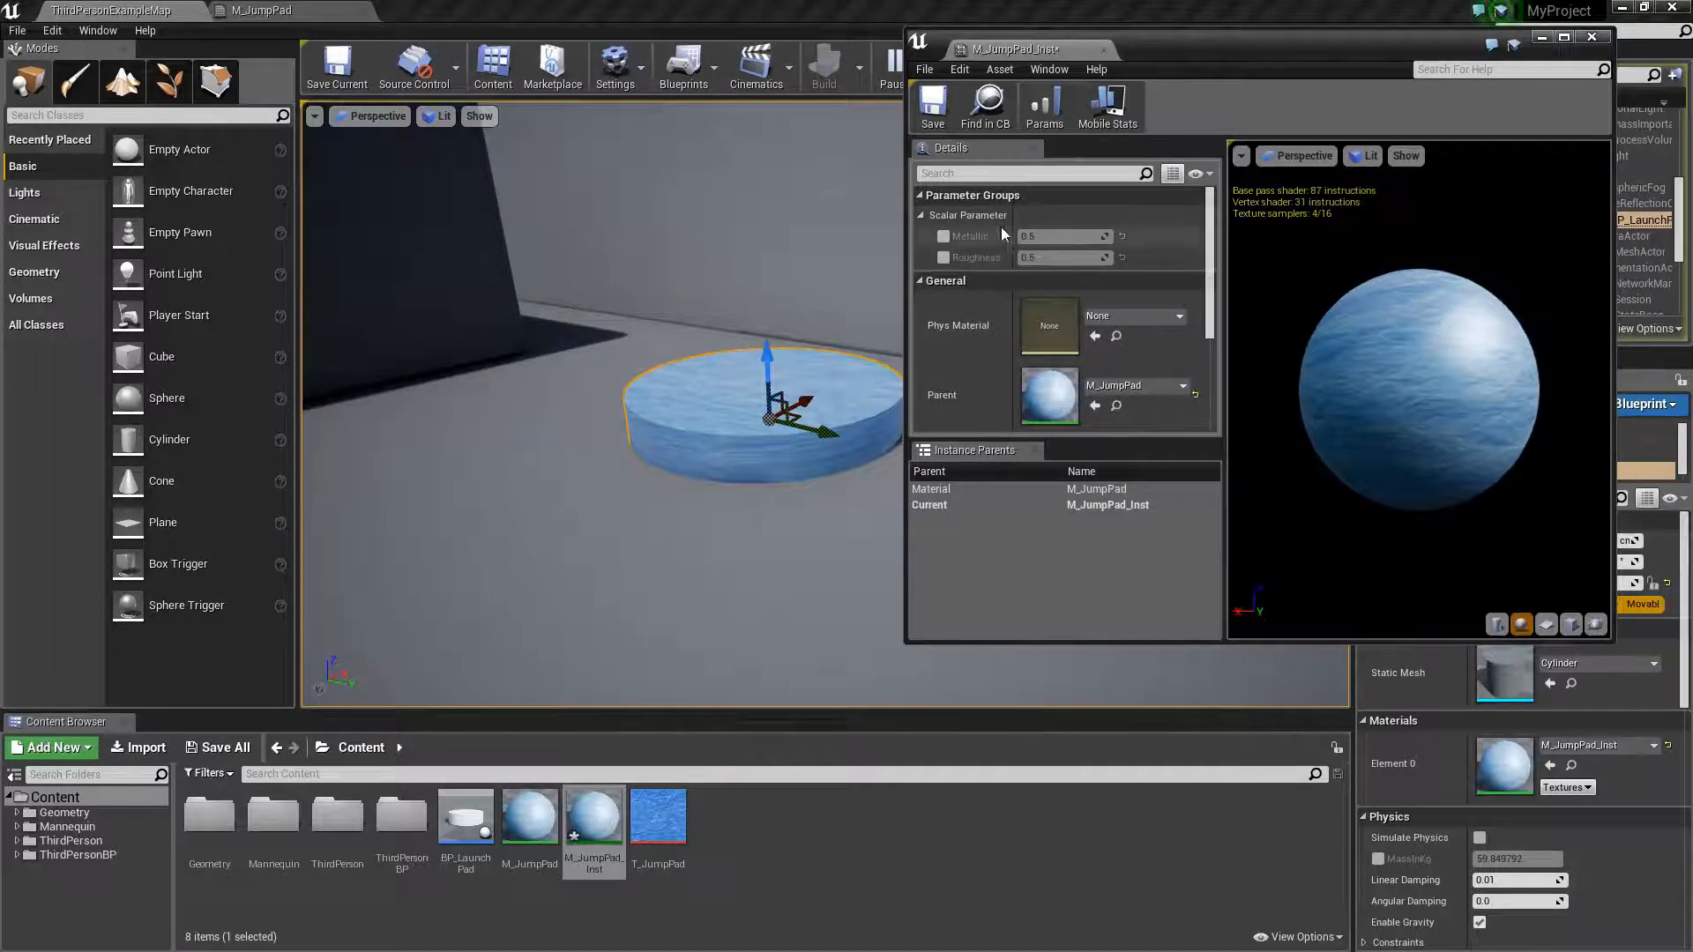
- Enable the Metallic and Roughness overrides, adjust them to about 0.79 and 0.59, save the instance, and return to the level
left_click(940, 236)
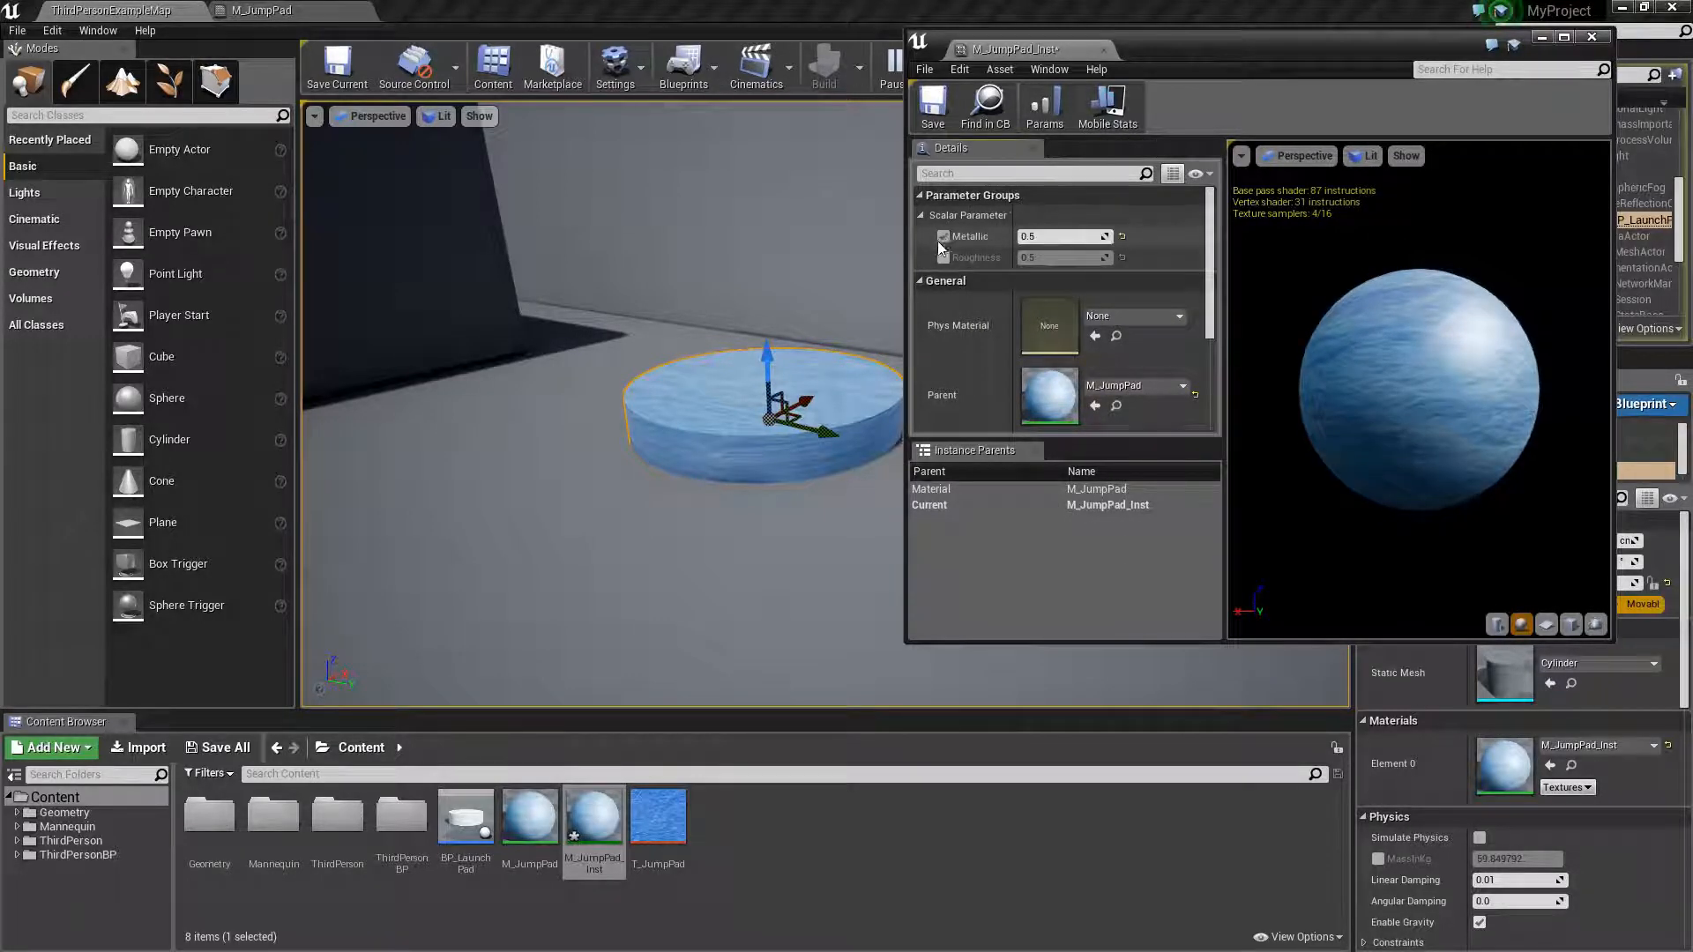
left_click(942, 258)
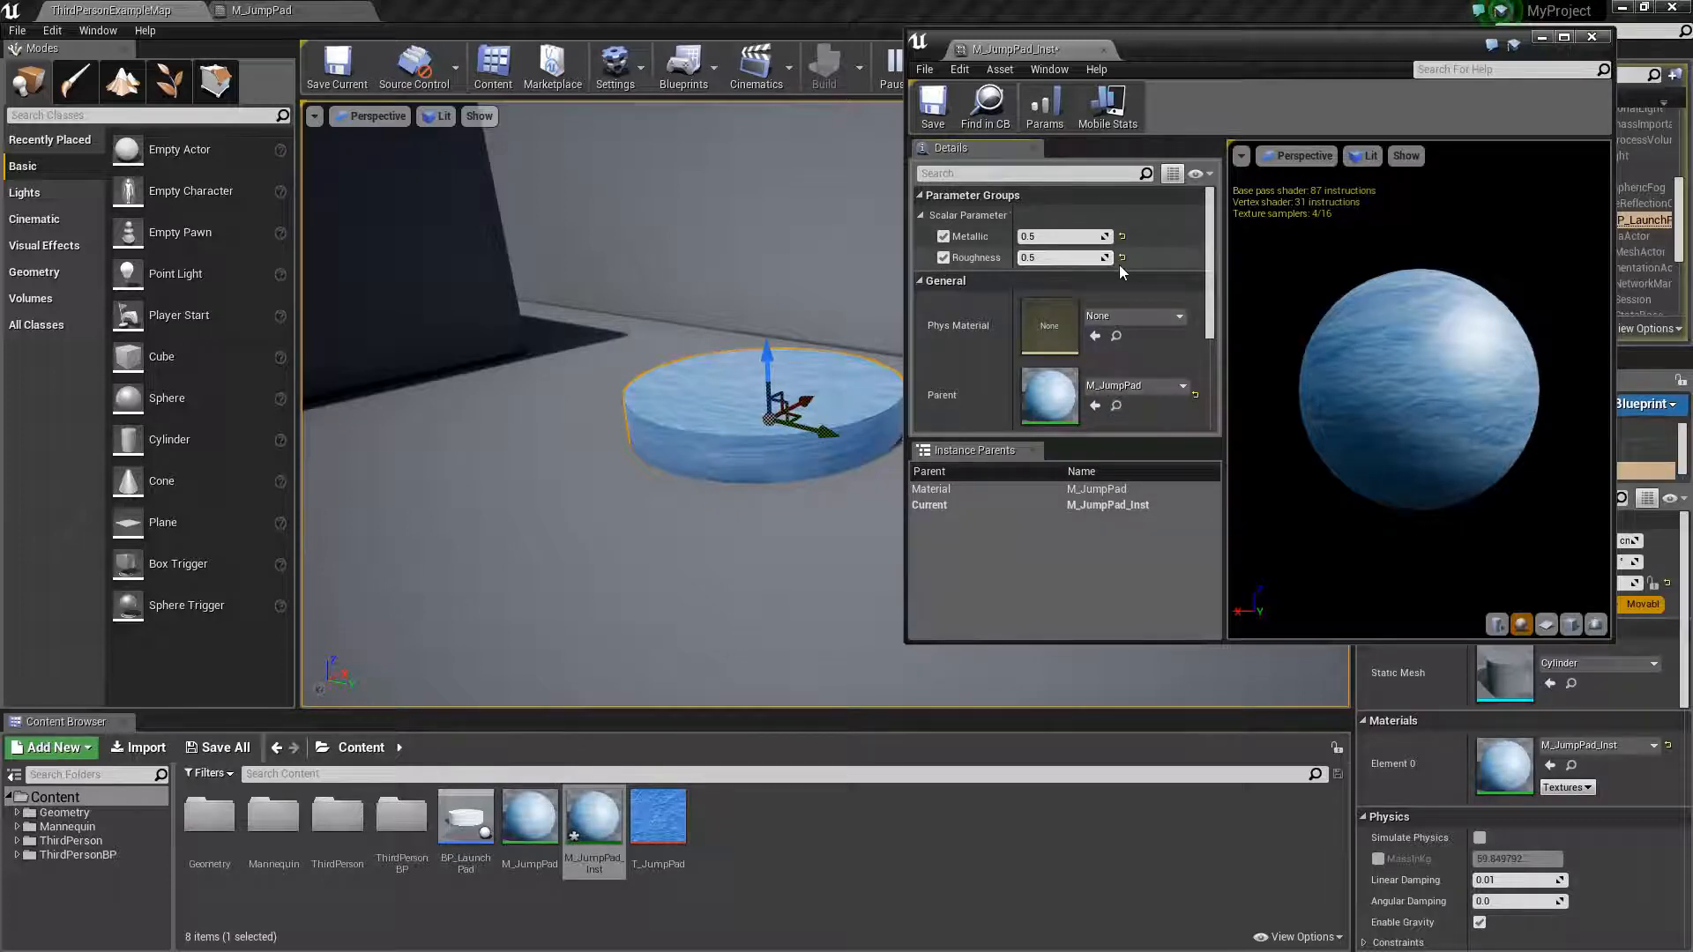
mouse_move(1056, 240)
left_mouse_down()
mouse_move(1104, 240)
mouse_move(1043, 241)
mouse_move(1086, 257)
mouse_move(1049, 259)
left_mouse_up()
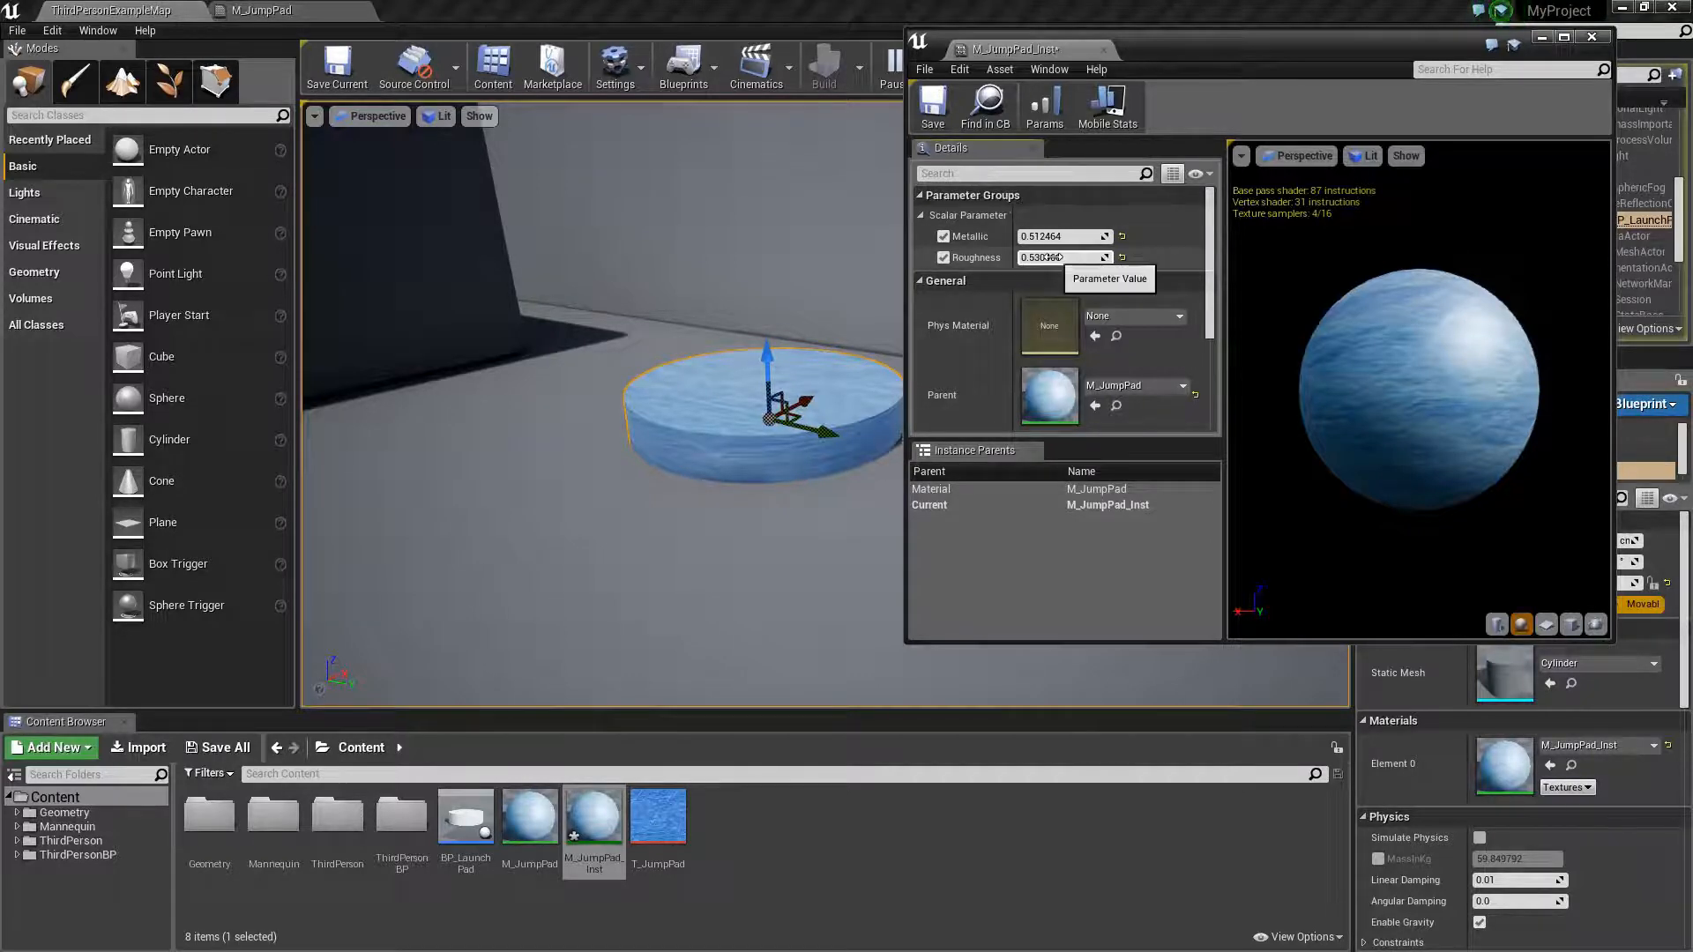
left_click_drag(1049, 256, 1055, 225)
left_click(933, 103)
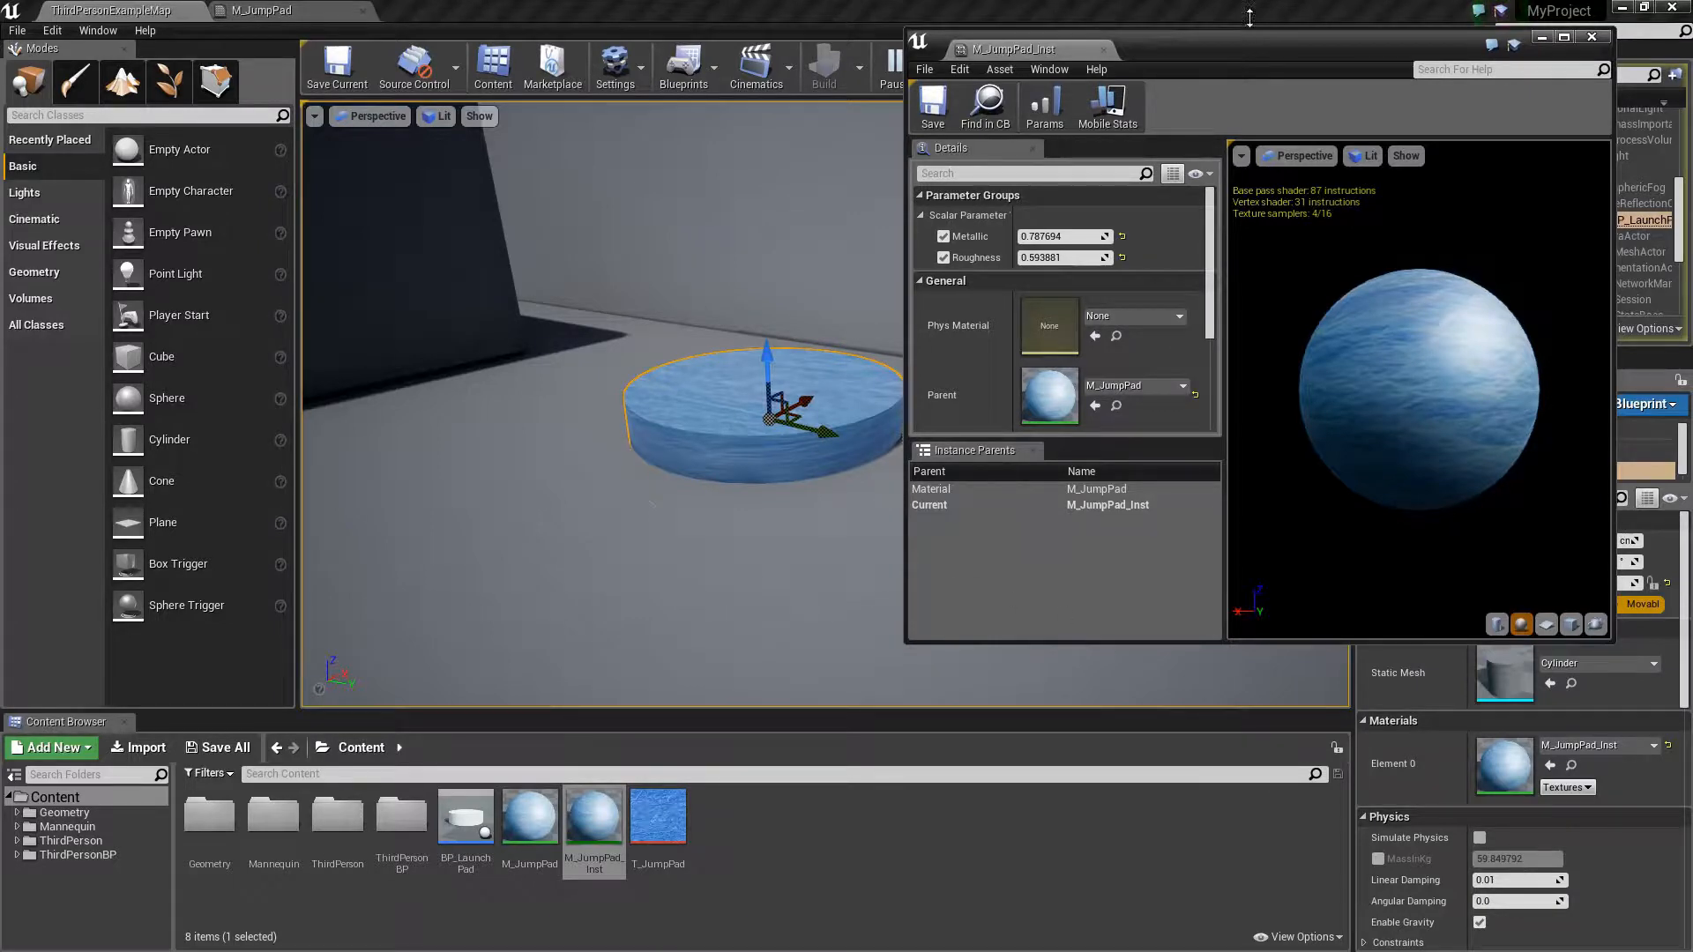
left_click_drag(1255, 44, 1002, 122)
left_click(198, 15)
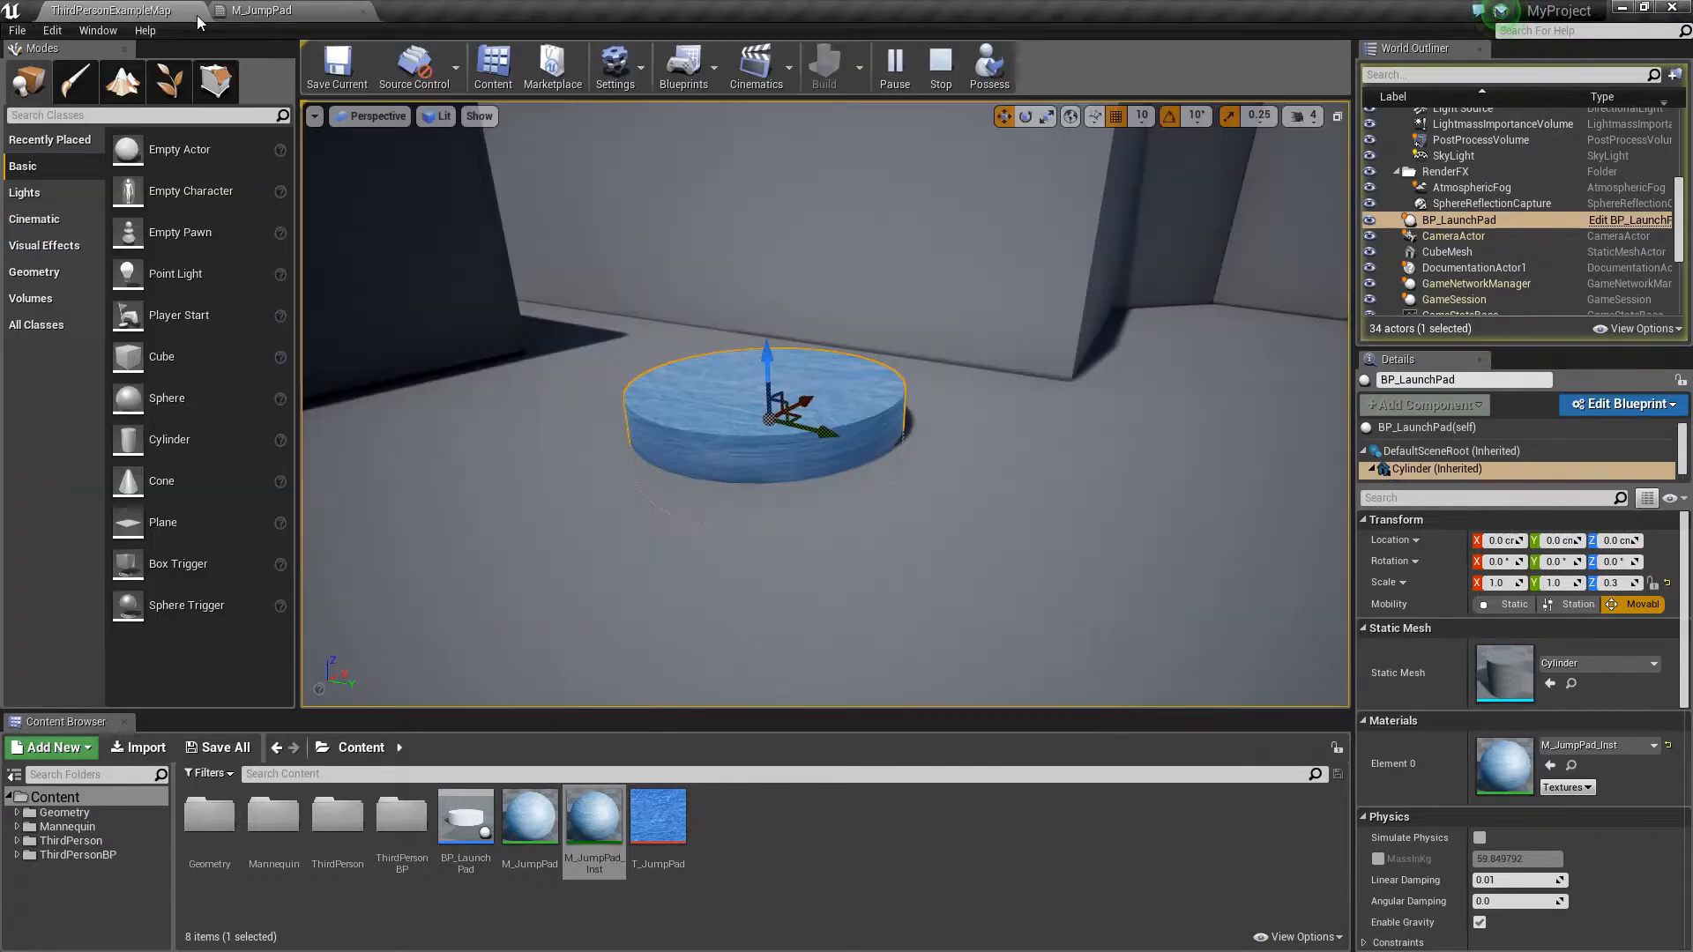